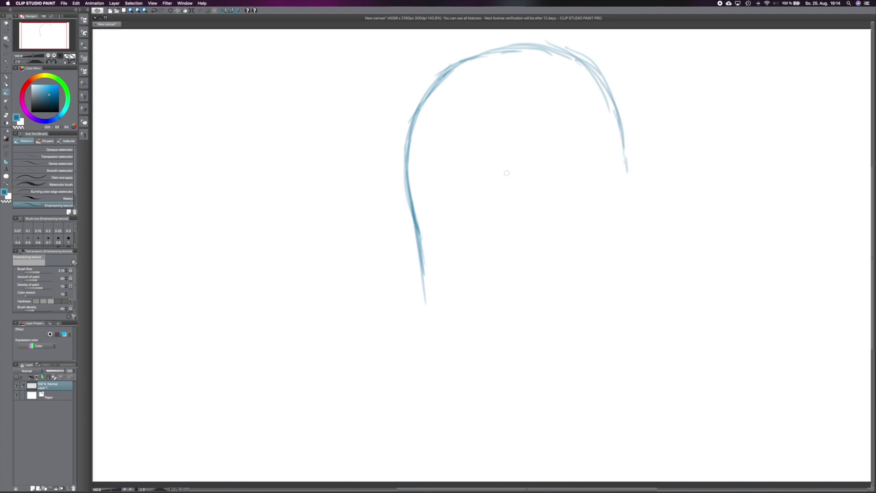
# - Scale down and reposition the partial head outline with a transform
pyautogui.press('super+t')
pyautogui.moveTo(492, 184); pyautogui.dragTo(433, 165)
pyautogui.press('Return')
# - Complete the head outline with sketchy brush strokes for the skull, cheeks, angular jaw and chin
pyautogui.press('b')
pyautogui.moveTo(403, 137)
pyautogui.mouseDown()
pyautogui.moveTo(494, 290)
pyautogui.moveTo(538, 95)
pyautogui.mouseUp()
pyautogui.moveTo(438, 78); pyautogui.dragTo(540, 274)
pyautogui.moveTo(548, 219); pyautogui.dragTo(470, 287)
pyautogui.moveTo(547, 223)
pyautogui.mouseDown()
pyautogui.moveTo(503, 289)
pyautogui.moveTo(410, 214)
pyautogui.moveTo(424, 82)
pyautogui.mouseUp()
pyautogui.moveTo(402, 102); pyautogui.dragTo(529, 87)
pyautogui.moveTo(483, 67); pyautogui.dragTo(544, 170)
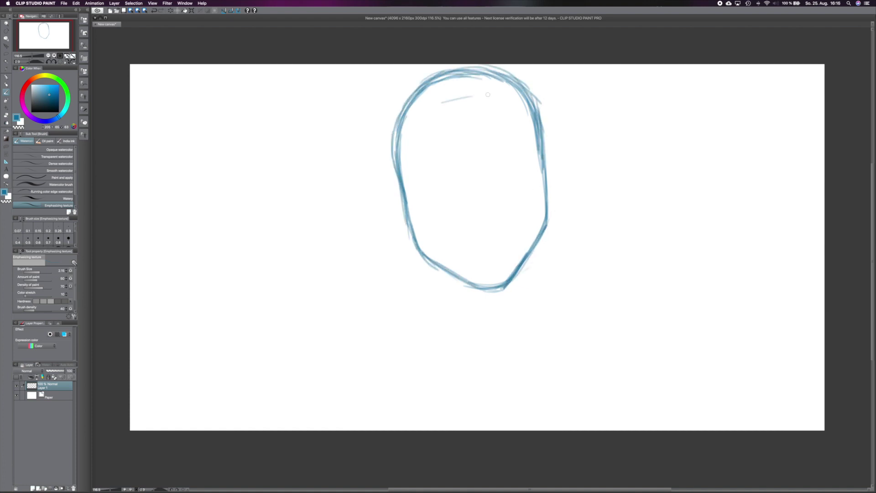
# - Sketch the curved hairline inside the head outline, from temple to temple, and add the ear line at the side
pyautogui.moveTo(412, 120); pyautogui.dragTo(502, 95)
pyautogui.moveTo(438, 107)
pyautogui.mouseDown()
pyautogui.moveTo(403, 215)
pyautogui.moveTo(406, 162)
pyautogui.mouseUp()
pyautogui.moveTo(443, 105)
pyautogui.mouseDown()
pyautogui.moveTo(523, 133)
pyautogui.moveTo(543, 183)
pyautogui.mouseUp()
pyautogui.moveTo(510, 103); pyautogui.dragTo(531, 148)
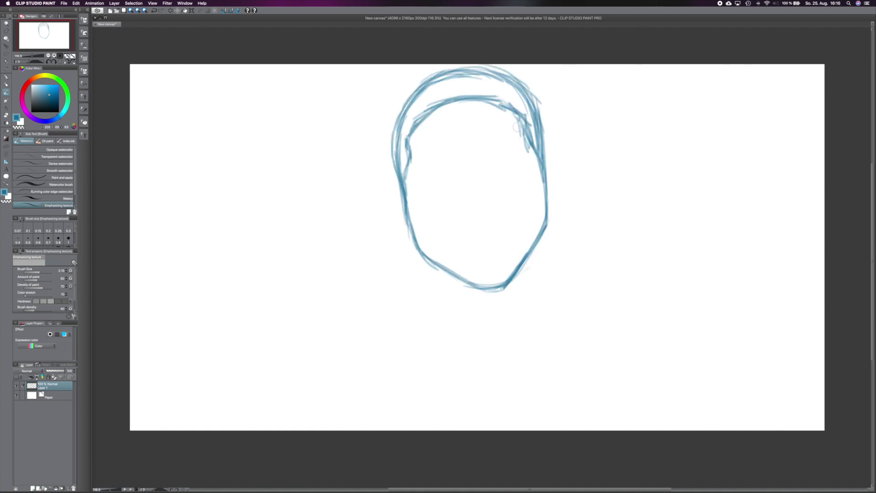
pyautogui.moveTo(487, 100); pyautogui.dragTo(523, 125)
pyautogui.moveTo(520, 111)
pyautogui.mouseDown()
pyautogui.moveTo(544, 173)
pyautogui.moveTo(541, 155)
pyautogui.mouseUp()
pyautogui.moveTo(410, 144); pyautogui.dragTo(396, 223)
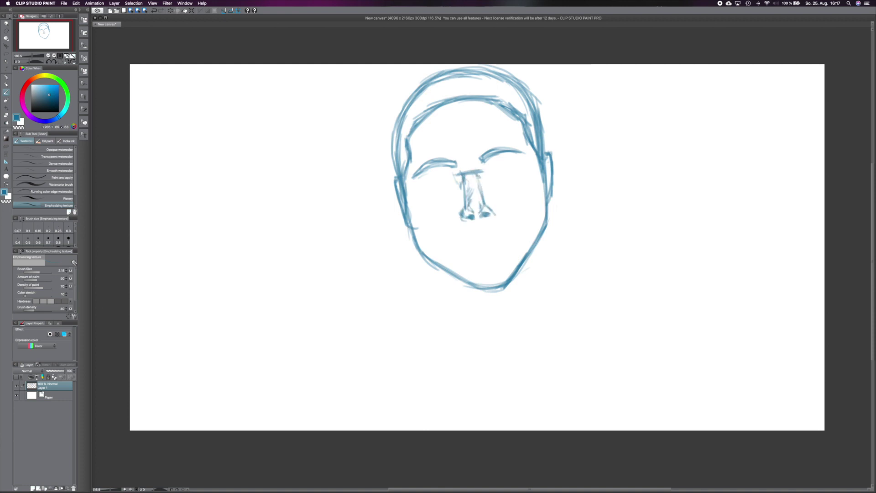
# - Sketch the eyebrow, the eyes and the lens frames of the glasses
pyautogui.moveTo(479, 159); pyautogui.dragTo(524, 157)
pyautogui.moveTo(411, 182); pyautogui.dragTo(460, 200)
pyautogui.moveTo(483, 167); pyautogui.dragTo(527, 187)
pyautogui.moveTo(446, 173); pyautogui.dragTo(454, 177)
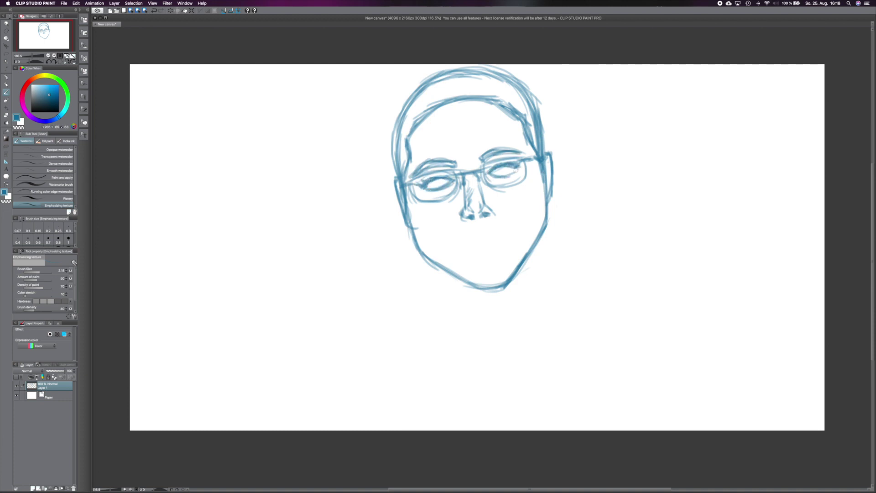
# - Reinforce the jaw's side contour and go over the lower rims of both glasses lenses
pyautogui.moveTo(408, 210); pyautogui.dragTo(449, 274)
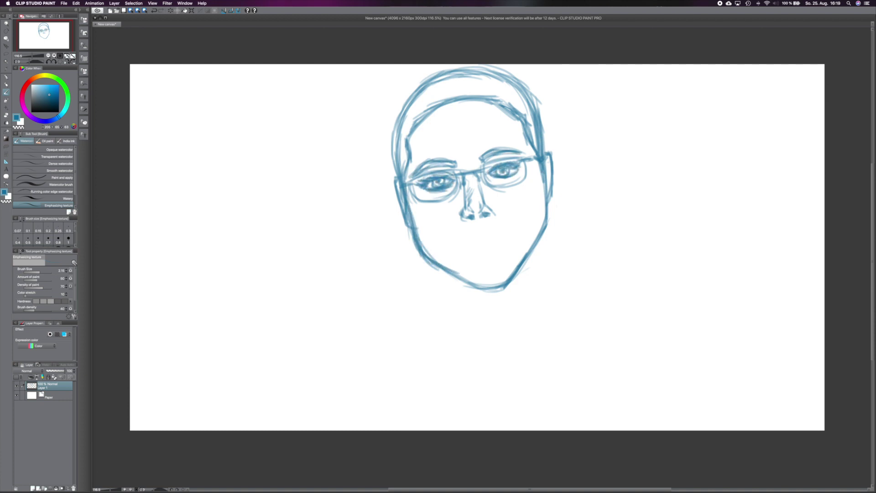
pyautogui.moveTo(410, 182); pyautogui.dragTo(459, 200)
pyautogui.moveTo(481, 169); pyautogui.dragTo(520, 188)
pyautogui.press('super+z')
pyautogui.press('super+z')
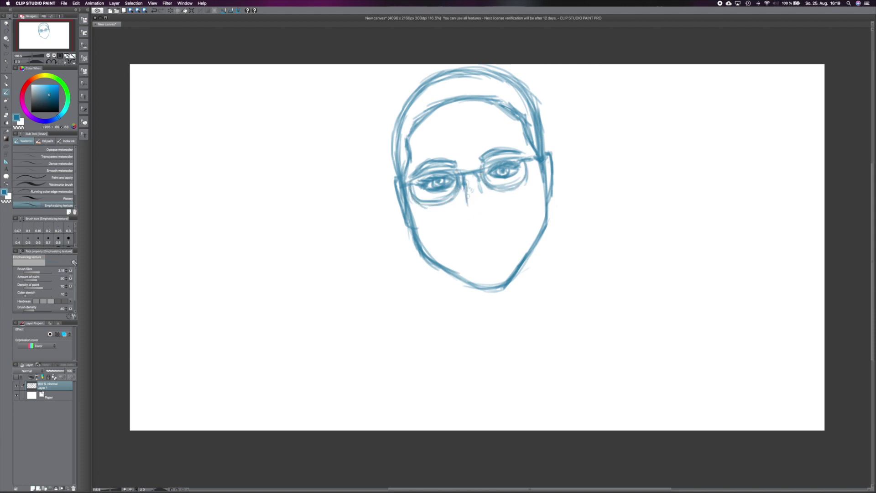
# - Sketch the mouth and rework the jawline on both sides down to the chin
pyautogui.moveTo(455, 242)
pyautogui.mouseDown()
pyautogui.moveTo(506, 233)
pyautogui.moveTo(456, 245)
pyautogui.mouseUp()
pyautogui.moveTo(541, 145)
pyautogui.mouseDown()
pyautogui.moveTo(543, 225)
pyautogui.moveTo(520, 270)
pyautogui.mouseUp()
pyautogui.moveTo(417, 238); pyautogui.dragTo(488, 284)
pyautogui.moveTo(522, 260); pyautogui.dragTo(488, 290)
pyautogui.press('super+z')
pyautogui.press('super+z')
pyautogui.press('super+z')
pyautogui.press('super+z')
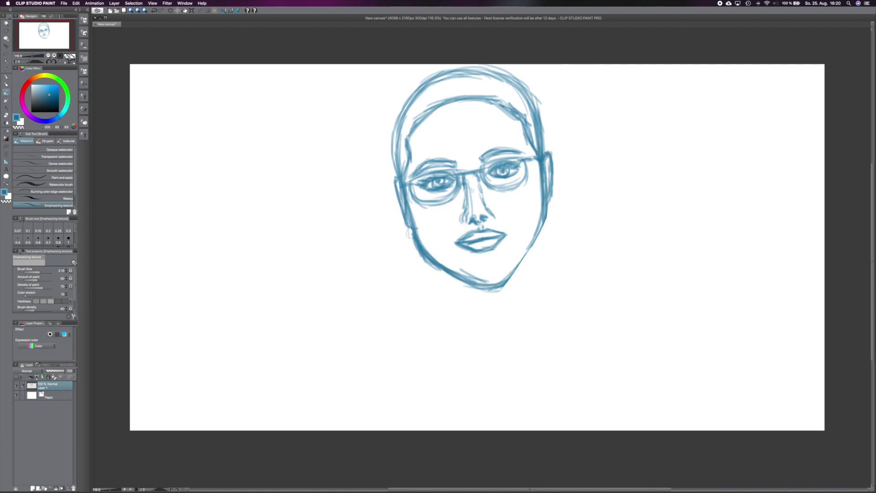
pyautogui.moveTo(407, 190); pyautogui.dragTo(484, 287)
pyautogui.moveTo(542, 219); pyautogui.dragTo(499, 285)
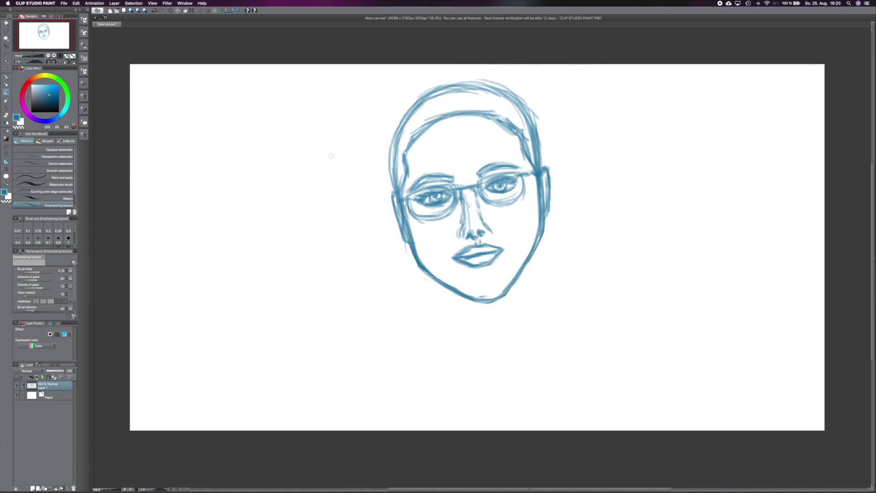
# - Raise the hair's outer contour and fill it with swept-back strands running from the hairline over the crown
pyautogui.moveTo(447, 81); pyautogui.dragTo(420, 97)
pyautogui.moveTo(420, 97); pyautogui.dragTo(388, 153)
pyautogui.moveTo(447, 89); pyautogui.dragTo(413, 119)
pyautogui.moveTo(422, 101); pyautogui.dragTo(387, 190)
pyautogui.moveTo(447, 79); pyautogui.dragTo(419, 96)
pyautogui.moveTo(421, 126); pyautogui.dragTo(389, 176)
pyautogui.moveTo(474, 73); pyautogui.dragTo(440, 113)
pyautogui.moveTo(497, 82); pyautogui.dragTo(476, 109)
pyautogui.moveTo(427, 80)
pyautogui.mouseDown()
pyautogui.moveTo(390, 139)
pyautogui.moveTo(509, 73)
pyautogui.mouseUp()
pyautogui.moveTo(511, 78); pyautogui.dragTo(537, 130)
pyautogui.moveTo(492, 91); pyautogui.dragTo(538, 146)
pyautogui.moveTo(524, 141); pyautogui.dragTo(541, 160)
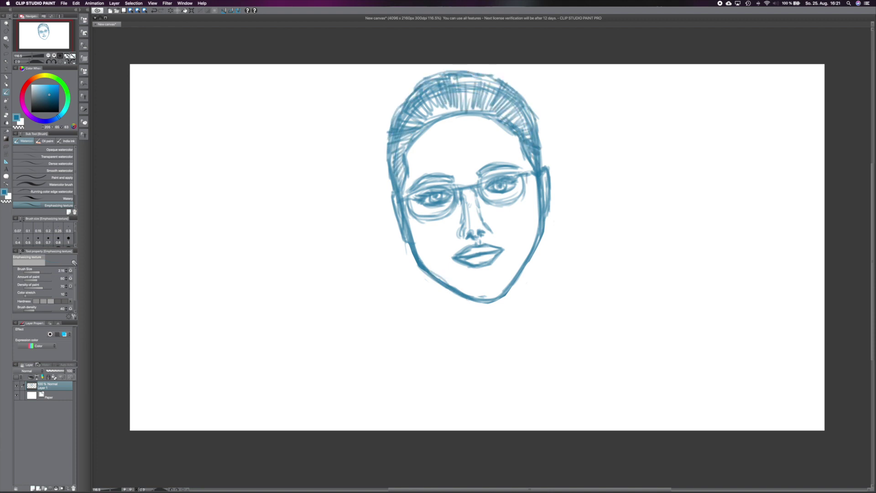
# - Reinforce the chin and sketch the neck with both shoulder lines extending from its base
pyautogui.moveTo(478, 174); pyautogui.dragTo(527, 170)
pyautogui.moveTo(529, 253); pyautogui.dragTo(460, 299)
pyautogui.moveTo(533, 234); pyautogui.dragTo(525, 319)
pyautogui.moveTo(426, 272); pyautogui.dragTo(435, 334)
pyautogui.moveTo(527, 273); pyautogui.dragTo(543, 332)
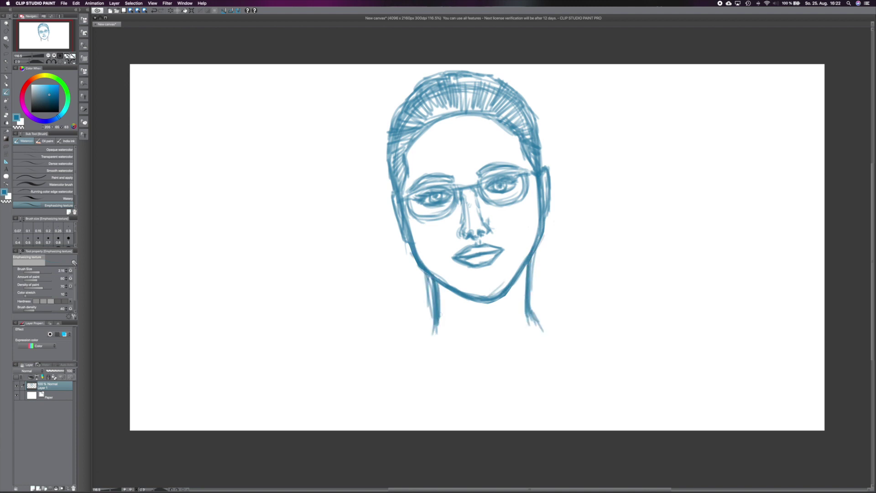
pyautogui.moveTo(433, 320); pyautogui.dragTo(297, 432)
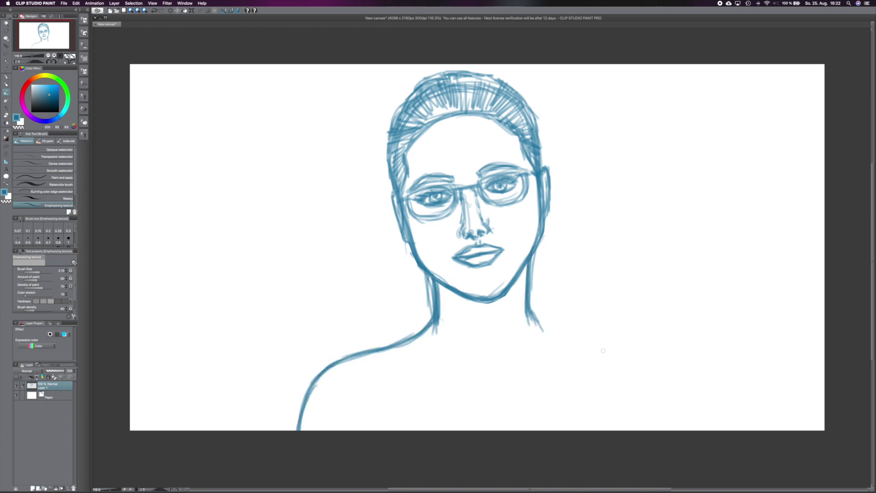
pyautogui.moveTo(529, 315); pyautogui.dragTo(602, 352)
# - Scale down the whole portrait sketch so the head and shoulders sit centrally on the canvas
pyautogui.press('super+t')
pyautogui.moveTo(325, 383); pyautogui.dragTo(339, 377)
pyautogui.press('Return')
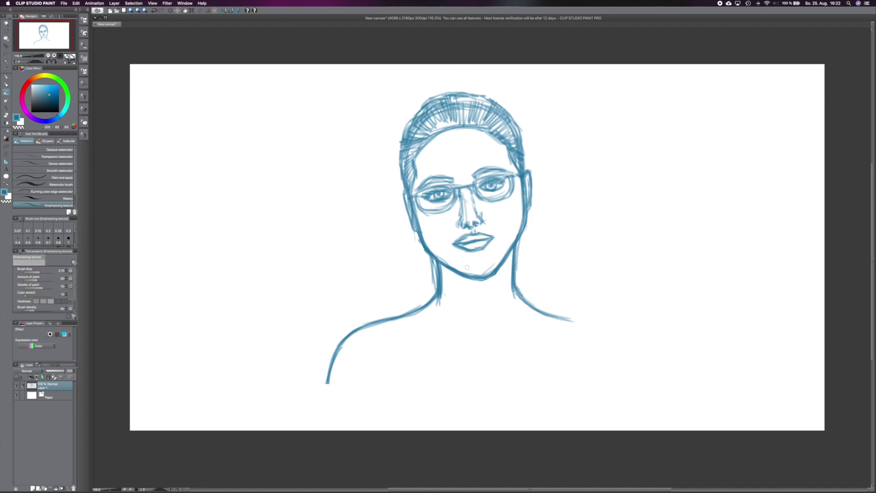
# - Lasso-select the nose area and adjust it with a transform
pyautogui.press('e')
pyautogui.press('b')
pyautogui.press('m')
pyautogui.moveTo(456, 197)
pyautogui.mouseDown()
pyautogui.moveTo(470, 234)
pyautogui.moveTo(479, 195)
pyautogui.moveTo(470, 192)
pyautogui.mouseUp()
pyautogui.press('super+t')
pyautogui.press('Return')
# - Lasso-select the lips and adjust their placement with a transform
pyautogui.moveTo(451, 233); pyautogui.dragTo(456, 255)
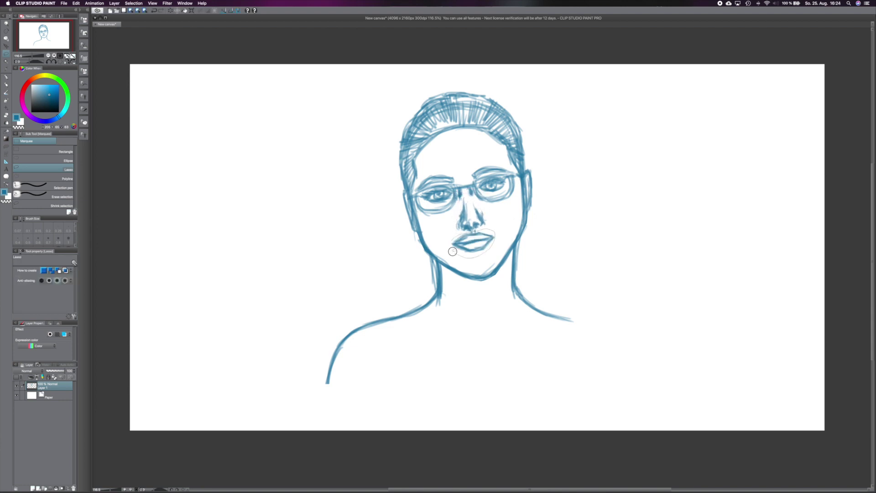
pyautogui.press('super+t')
pyautogui.press('Return')
# - Sketch both collarbones with the watercolor brush and extend the shoulders into the upper arms
pyautogui.click(6, 93)
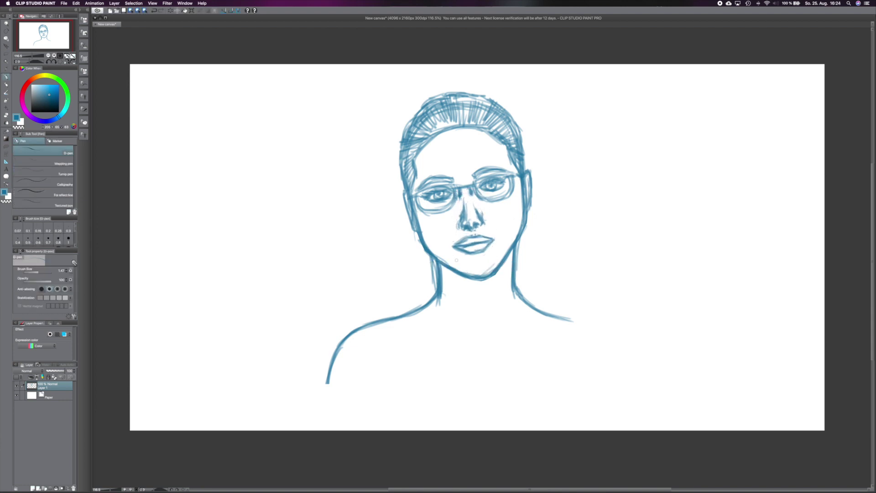
pyautogui.moveTo(402, 325); pyautogui.dragTo(472, 337)
pyautogui.moveTo(539, 321); pyautogui.dragTo(463, 338)
pyautogui.moveTo(328, 381); pyautogui.dragTo(322, 430)
pyautogui.moveTo(550, 315)
pyautogui.mouseDown()
pyautogui.moveTo(593, 327)
pyautogui.moveTo(630, 388)
pyautogui.mouseUp()
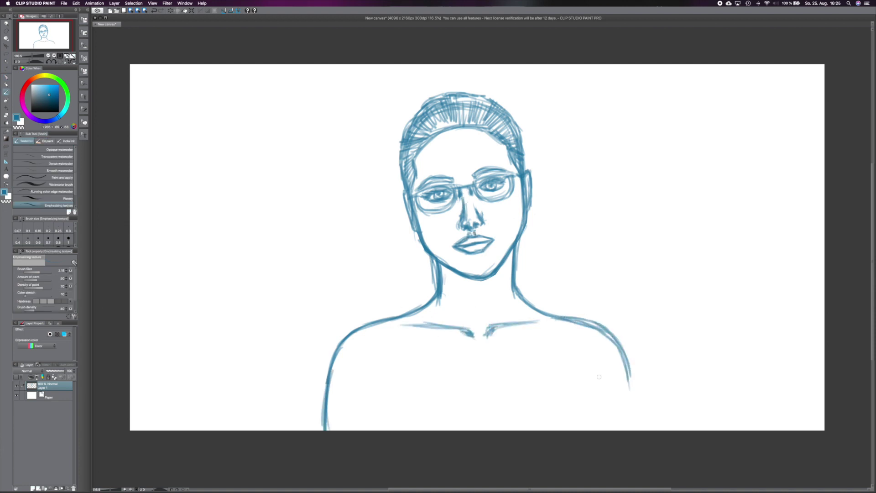
pyautogui.moveTo(43, 273); pyautogui.dragTo(51, 273)
pyautogui.moveTo(450, 133); pyautogui.dragTo(454, 152)
pyautogui.moveTo(421, 144)
pyautogui.mouseDown()
pyautogui.moveTo(424, 192)
pyautogui.moveTo(461, 180)
pyautogui.mouseUp()
pyautogui.moveTo(431, 210); pyautogui.dragTo(445, 255)
pyautogui.moveTo(456, 216); pyautogui.dragTo(452, 272)
pyautogui.moveTo(454, 274)
pyautogui.mouseDown()
pyautogui.moveTo(456, 294)
pyautogui.moveTo(428, 297)
pyautogui.mouseUp()
pyautogui.press('super+z')
pyautogui.press('super+z')
pyautogui.press('super+z')
pyautogui.press('super+z')
pyautogui.press('super+z')
pyautogui.press('super+z')
pyautogui.press('super+z')
# - Set a slightly finer brush size, extend the arm to the canvas edge and sketch a rectangular buckle on the shoulder
pyautogui.click(38, 273)
pyautogui.click(41, 271)
pyautogui.moveTo(637, 368); pyautogui.dragTo(620, 429)
pyautogui.moveTo(540, 310); pyautogui.dragTo(523, 349)
pyautogui.moveTo(522, 349); pyautogui.dragTo(552, 357)
pyautogui.moveTo(551, 356); pyautogui.dragTo(568, 317)
pyautogui.moveTo(539, 311); pyautogui.dragTo(570, 315)
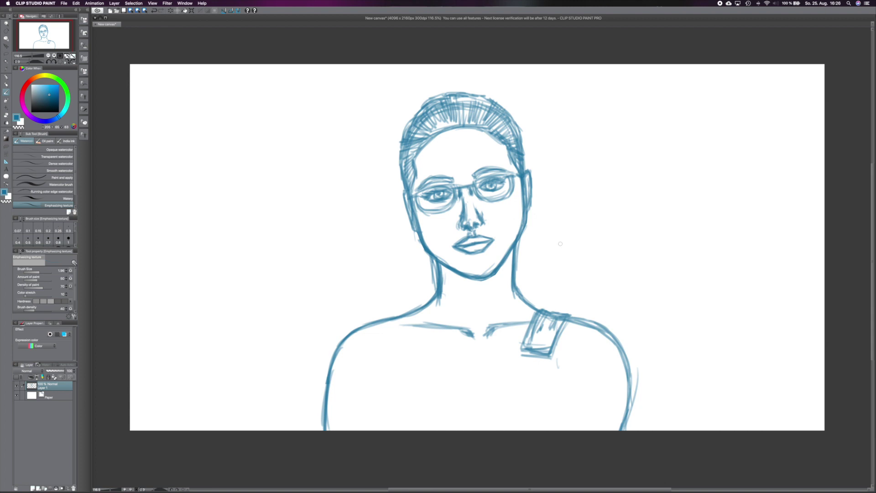
# - Sketch the shoulder strap running from the buckle down to the chest, with a joining piece at its lower end
pyautogui.scroll(3, 534, 283)
pyautogui.moveTo(520, 290); pyautogui.dragTo(541, 326)
pyautogui.scroll(-5, 456, 201)
pyautogui.moveTo(506, 232); pyautogui.dragTo(484, 299)
pyautogui.moveTo(524, 238)
pyautogui.mouseDown()
pyautogui.moveTo(502, 301)
pyautogui.moveTo(483, 324)
pyautogui.mouseUp()
pyautogui.moveTo(483, 322)
pyautogui.mouseDown()
pyautogui.moveTo(519, 304)
pyautogui.moveTo(532, 312)
pyautogui.mouseUp()
pyautogui.moveTo(570, 224); pyautogui.dragTo(525, 338)
# - Sketch the strap junction on the chest and a small clasp beside it
pyautogui.moveTo(486, 315); pyautogui.dragTo(536, 323)
pyautogui.moveTo(548, 321)
pyautogui.mouseDown()
pyautogui.moveTo(518, 375)
pyautogui.moveTo(529, 375)
pyautogui.mouseUp()
pyautogui.moveTo(487, 299); pyautogui.dragTo(450, 300)
pyautogui.moveTo(441, 289); pyautogui.dragTo(445, 314)
# - Add the shoulder strap's outer edges and sketch the matching strap over the opposite shoulder
pyautogui.moveTo(307, 199)
pyautogui.mouseDown()
pyautogui.moveTo(401, 367)
pyautogui.moveTo(511, 324)
pyautogui.mouseUp()
pyautogui.moveTo(531, 259); pyautogui.dragTo(515, 314)
pyautogui.moveTo(581, 199); pyautogui.dragTo(536, 320)
pyautogui.moveTo(507, 321); pyautogui.dragTo(473, 362)
pyautogui.moveTo(588, 206); pyautogui.dragTo(548, 280)
pyautogui.moveTo(294, 203); pyautogui.dragTo(267, 375)
pyautogui.moveTo(294, 203); pyautogui.dragTo(279, 374)
# - Sketch the horizontal chest strap leading to the clasp and the curved fabric folds of the top beneath it
pyautogui.moveTo(315, 313); pyautogui.dragTo(502, 328)
pyautogui.moveTo(321, 338)
pyautogui.mouseDown()
pyautogui.moveTo(511, 321)
pyautogui.moveTo(308, 310)
pyautogui.mouseUp()
pyautogui.moveTo(503, 323); pyautogui.dragTo(320, 314)
pyautogui.moveTo(269, 296); pyautogui.dragTo(443, 283)
pyautogui.moveTo(230, 325); pyautogui.dragTo(437, 291)
pyautogui.press('super+z')
pyautogui.press('super+z')
pyautogui.moveTo(267, 318)
pyautogui.mouseDown()
pyautogui.moveTo(437, 291)
pyautogui.moveTo(445, 301)
pyautogui.mouseUp()
pyautogui.moveTo(264, 330); pyautogui.dragTo(459, 302)
pyautogui.moveTo(452, 303)
pyautogui.mouseDown()
pyautogui.moveTo(483, 305)
pyautogui.moveTo(534, 336)
pyautogui.mouseUp()
pyautogui.moveTo(296, 340); pyautogui.dragTo(426, 325)
pyautogui.moveTo(260, 322); pyautogui.dragTo(436, 288)
# - Sketch the inner contour of the raised forearm crossing in front of the chest strap
pyautogui.moveTo(262, 298); pyautogui.dragTo(266, 374)
pyautogui.moveTo(217, 220); pyautogui.dragTo(237, 209)
pyautogui.moveTo(279, 258); pyautogui.dragTo(360, 381)
pyautogui.moveTo(264, 274); pyautogui.dragTo(315, 346)
pyautogui.moveTo(263, 315); pyautogui.dragTo(328, 365)
# - Sketch the raised thumb and the web between it and the first finger
pyautogui.moveTo(249, 224); pyautogui.dragTo(273, 249)
pyautogui.moveTo(285, 178); pyautogui.dragTo(279, 237)
pyautogui.moveTo(279, 205); pyautogui.dragTo(292, 274)
pyautogui.moveTo(287, 163); pyautogui.dragTo(265, 206)
pyautogui.moveTo(242, 224); pyautogui.dragTo(262, 207)
# - Sketch the back of the hand and the outer contour of the wrist and forearm
pyautogui.moveTo(198, 269); pyautogui.dragTo(240, 322)
pyautogui.moveTo(217, 292); pyautogui.dragTo(299, 375)
pyautogui.moveTo(230, 305); pyautogui.dragTo(297, 375)
pyautogui.moveTo(189, 315); pyautogui.dragTo(244, 249)
pyautogui.moveTo(192, 260)
pyautogui.mouseDown()
pyautogui.moveTo(249, 203)
pyautogui.moveTo(262, 206)
pyautogui.mouseUp()
# - Define the knuckles and curled fingers of the hand and reinforce the thumb's contour
pyautogui.moveTo(228, 239); pyautogui.dragTo(267, 212)
pyautogui.moveTo(200, 258); pyautogui.dragTo(230, 221)
pyautogui.moveTo(271, 201)
pyautogui.mouseDown()
pyautogui.moveTo(274, 258)
pyautogui.moveTo(280, 201)
pyautogui.mouseUp()
pyautogui.moveTo(288, 150); pyautogui.dragTo(284, 175)
pyautogui.moveTo(264, 218); pyautogui.dragTo(275, 162)
pyautogui.moveTo(275, 162); pyautogui.dragTo(282, 214)
pyautogui.moveTo(223, 196); pyautogui.dragTo(253, 217)
pyautogui.moveTo(215, 210)
pyautogui.mouseDown()
pyautogui.moveTo(219, 233)
pyautogui.moveTo(244, 262)
pyautogui.mouseUp()
pyautogui.moveTo(214, 238)
pyautogui.mouseDown()
pyautogui.moveTo(197, 257)
pyautogui.moveTo(218, 231)
pyautogui.mouseUp()
pyautogui.moveTo(194, 262); pyautogui.dragTo(208, 218)
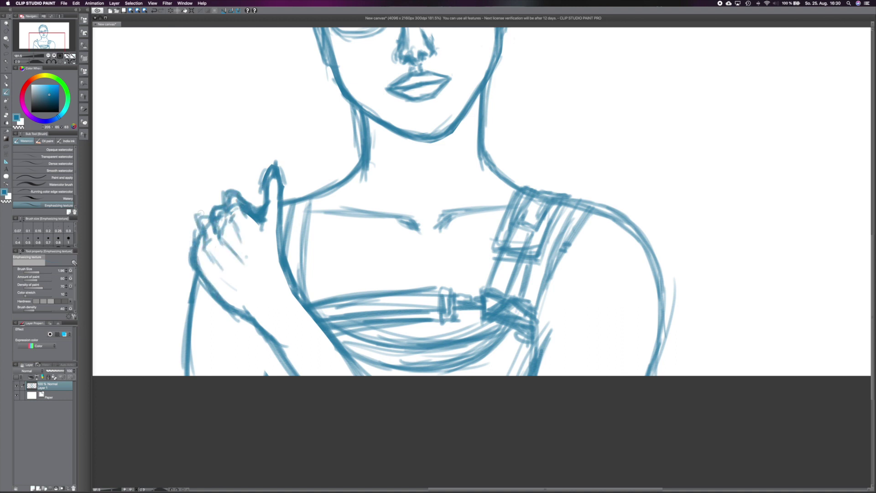
# - Sketch a baby's round head resting on the raised-hand shoulder, with its closed eyes, nose, mouth and small fingers beside the thumb
pyautogui.moveTo(328, 84); pyautogui.dragTo(274, 161)
pyautogui.moveTo(274, 160); pyautogui.dragTo(304, 192)
pyautogui.moveTo(267, 167); pyautogui.dragTo(255, 187)
pyautogui.moveTo(296, 160); pyautogui.dragTo(318, 147)
pyautogui.moveTo(297, 156); pyautogui.dragTo(320, 147)
pyautogui.moveTo(331, 137); pyautogui.dragTo(351, 125)
pyautogui.moveTo(332, 133); pyautogui.dragTo(349, 129)
pyautogui.moveTo(324, 147); pyautogui.dragTo(327, 155)
# - Sketch the shoulder strap beside the raised hand and reinforce the outer contour of the bent arm
pyautogui.moveTo(270, 142)
pyautogui.mouseDown()
pyautogui.moveTo(315, 192)
pyautogui.moveTo(301, 290)
pyautogui.mouseUp()
pyautogui.moveTo(295, 203)
pyautogui.mouseDown()
pyautogui.moveTo(286, 253)
pyautogui.moveTo(301, 291)
pyautogui.mouseUp()
pyautogui.moveTo(326, 192); pyautogui.dragTo(306, 303)
pyautogui.moveTo(301, 201); pyautogui.dragTo(287, 269)
pyautogui.moveTo(320, 205); pyautogui.dragTo(313, 299)
pyautogui.moveTo(195, 304); pyautogui.dragTo(183, 375)
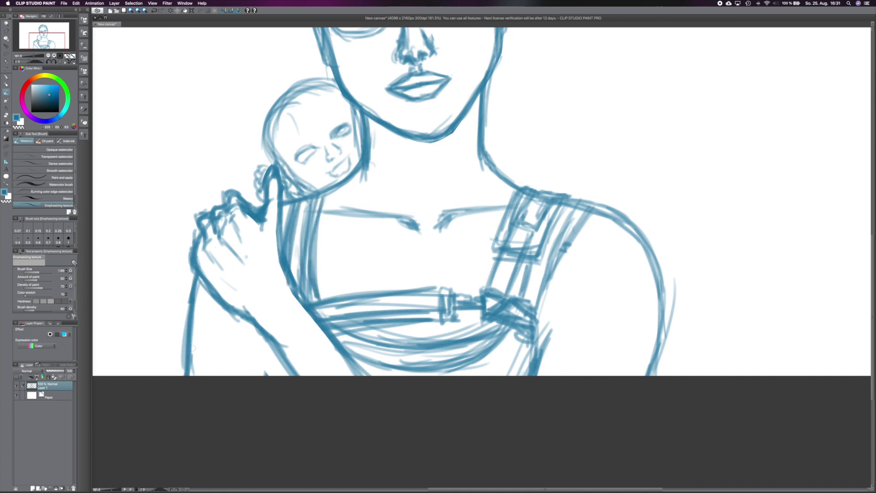
# - Sketch long hair strands falling over the baby's head and darken the hair against the woman's neck
pyautogui.scroll(-5, 121, 293)
pyautogui.scroll(4, 438, 182)
pyautogui.moveTo(350, 187); pyautogui.dragTo(325, 337)
pyautogui.moveTo(351, 207); pyautogui.dragTo(353, 354)
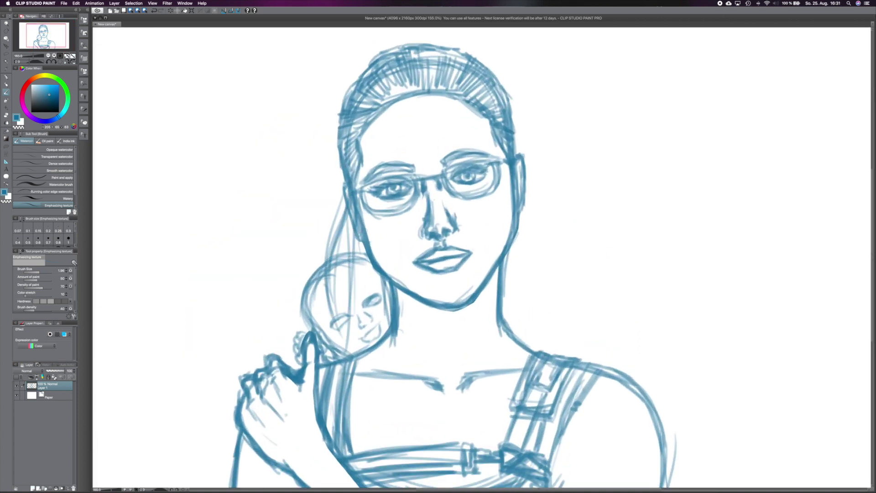
pyautogui.moveTo(363, 237); pyautogui.dragTo(383, 333)
pyautogui.moveTo(374, 264); pyautogui.dragTo(388, 337)
pyautogui.moveTo(385, 281); pyautogui.dragTo(392, 335)
# - Sketch long hair strands down the opposite side of the face and shade the neck below the jaw
pyautogui.moveTo(524, 169)
pyautogui.mouseDown()
pyautogui.moveTo(532, 310)
pyautogui.moveTo(543, 263)
pyautogui.mouseUp()
pyautogui.moveTo(511, 187); pyautogui.dragTo(506, 326)
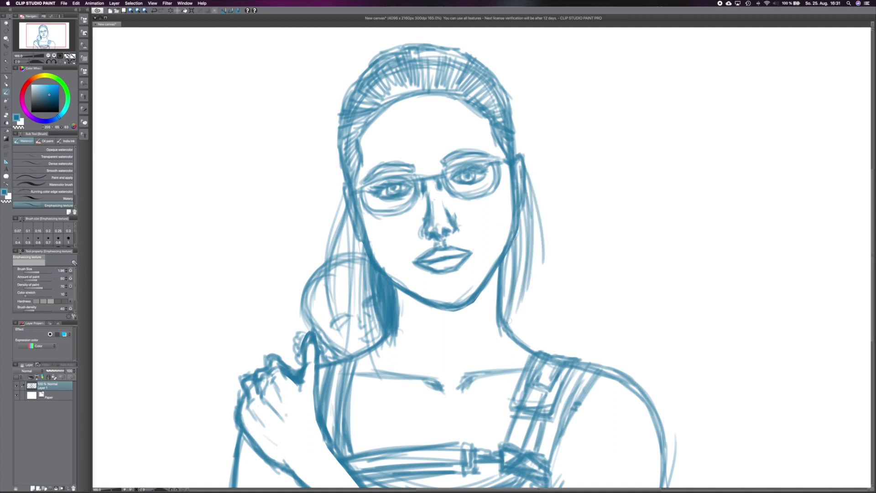
pyautogui.moveTo(508, 114); pyautogui.dragTo(514, 314)
pyautogui.moveTo(534, 159); pyautogui.dragTo(502, 309)
pyautogui.moveTo(510, 169); pyautogui.dragTo(508, 246)
pyautogui.moveTo(395, 288); pyautogui.dragTo(400, 314)
pyautogui.moveTo(499, 267); pyautogui.dragTo(495, 335)
pyautogui.moveTo(399, 292); pyautogui.dragTo(434, 362)
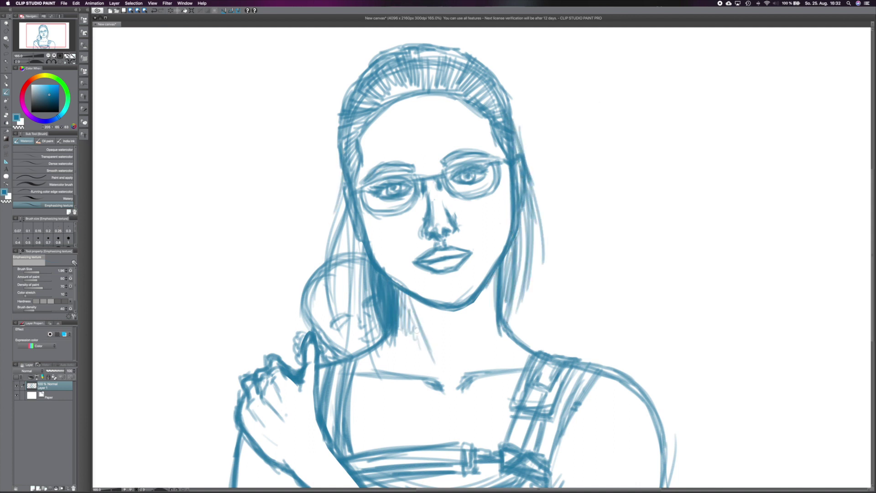
# - Retouch the raised forearm and sketch slanting background lines above and beside the head
pyautogui.scroll(-2, 438, 256)
pyautogui.moveTo(348, 327); pyautogui.dragTo(343, 340)
pyautogui.moveTo(358, 342); pyautogui.dragTo(401, 423)
pyautogui.moveTo(343, 83); pyautogui.dragTo(381, 135)
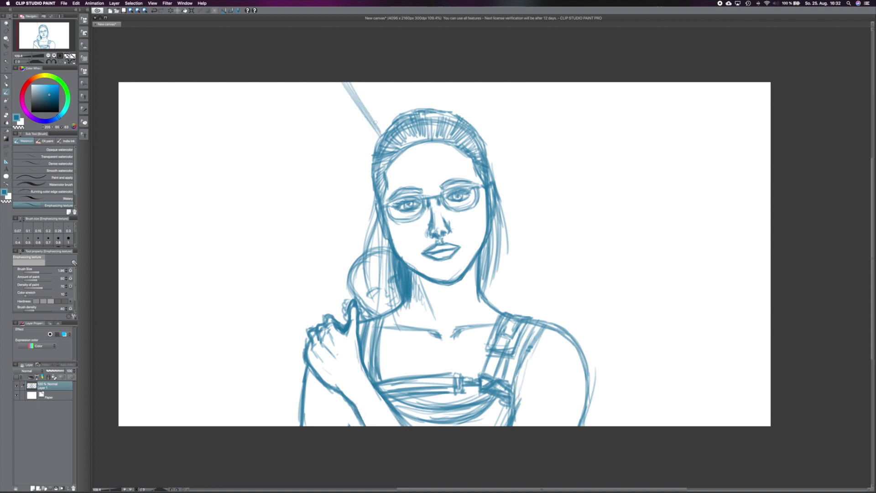
pyautogui.moveTo(166, 85); pyautogui.dragTo(328, 154)
pyautogui.moveTo(160, 89); pyautogui.dragTo(282, 134)
# - Sketch long horizontal wall bands with a vertical division across the background on both sides of the head
pyautogui.moveTo(120, 203); pyautogui.dragTo(369, 200)
pyautogui.moveTo(130, 209); pyautogui.dragTo(283, 212)
pyautogui.moveTo(506, 197); pyautogui.dragTo(768, 194)
pyautogui.moveTo(511, 199); pyautogui.dragTo(709, 207)
pyautogui.moveTo(133, 255); pyautogui.dragTo(386, 251)
pyautogui.moveTo(502, 250); pyautogui.dragTo(770, 248)
pyautogui.moveTo(656, 197); pyautogui.dragTo(655, 241)
pyautogui.moveTo(125, 220); pyautogui.dragTo(327, 211)
pyautogui.moveTo(119, 225)
pyautogui.mouseDown()
pyautogui.moveTo(369, 217)
pyautogui.moveTo(371, 238)
pyautogui.mouseUp()
pyautogui.moveTo(554, 234); pyautogui.dragTo(771, 230)
pyautogui.moveTo(549, 221); pyautogui.dragTo(770, 216)
# - Sketch the basic shape of a mechanical arm rising from behind the shoulder, with a hand at its end
pyautogui.moveTo(520, 317); pyautogui.dragTo(556, 262)
pyautogui.moveTo(541, 268); pyautogui.dragTo(557, 284)
pyautogui.moveTo(529, 319); pyautogui.dragTo(560, 214)
pyautogui.moveTo(563, 255)
pyautogui.mouseDown()
pyautogui.moveTo(533, 201)
pyautogui.moveTo(543, 94)
pyautogui.moveTo(563, 157)
pyautogui.moveTo(612, 106)
pyautogui.moveTo(555, 162)
pyautogui.mouseUp()
pyautogui.moveTo(588, 150)
pyautogui.mouseDown()
pyautogui.moveTo(557, 179)
pyautogui.moveTo(541, 179)
pyautogui.mouseUp()
pyautogui.moveTo(539, 190)
pyautogui.mouseDown()
pyautogui.moveTo(537, 202)
pyautogui.moveTo(602, 168)
pyautogui.moveTo(565, 201)
pyautogui.moveTo(602, 176)
pyautogui.mouseUp()
# - Sketch the lower horizontal background line on both sides of the figure and a box outline behind the free shoulder
pyautogui.moveTo(123, 376); pyautogui.dragTo(303, 371)
pyautogui.moveTo(593, 382); pyautogui.dragTo(771, 378)
pyautogui.moveTo(670, 292)
pyautogui.mouseDown()
pyautogui.moveTo(758, 286)
pyautogui.moveTo(666, 375)
pyautogui.mouseUp()
pyautogui.moveTo(680, 325); pyautogui.dragTo(722, 323)
# - Define the mechanical hand's palm plate and pointed fingers, and reinforce its wrist and forearm
pyautogui.moveTo(520, 159); pyautogui.dragTo(531, 203)
pyautogui.moveTo(529, 200); pyautogui.dragTo(547, 222)
pyautogui.moveTo(553, 169)
pyautogui.mouseDown()
pyautogui.moveTo(563, 223)
pyautogui.moveTo(549, 215)
pyautogui.mouseUp()
pyautogui.moveTo(596, 171); pyautogui.dragTo(566, 196)
pyautogui.moveTo(545, 93)
pyautogui.mouseDown()
pyautogui.moveTo(546, 150)
pyautogui.moveTo(560, 150)
pyautogui.mouseUp()
pyautogui.moveTo(614, 107); pyautogui.dragTo(563, 178)
pyautogui.moveTo(604, 173)
pyautogui.mouseDown()
pyautogui.moveTo(568, 205)
pyautogui.moveTo(554, 242)
pyautogui.moveTo(564, 258)
pyautogui.mouseUp()
pyautogui.moveTo(553, 269); pyautogui.dragTo(524, 319)
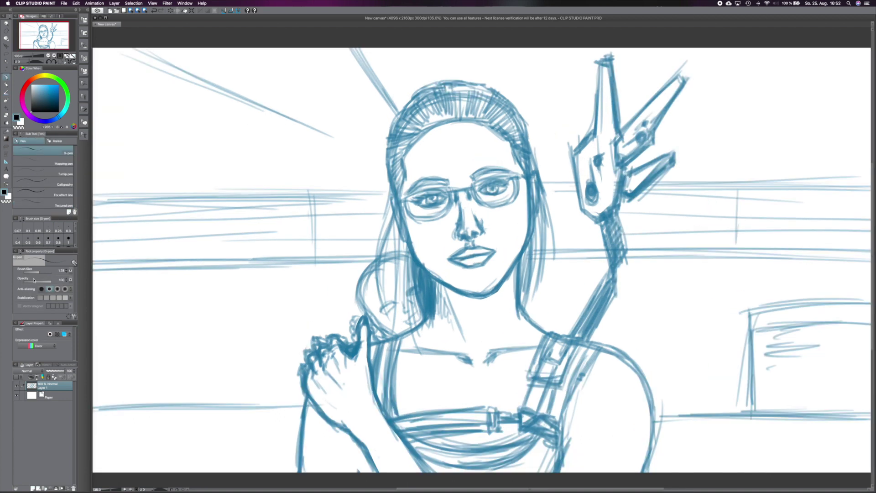
# - Add a new layer and ink the left outer hair contour and hairline in black with the G-pen
pyautogui.press('super+shift+n')
pyautogui.scroll(5, 482, 258)
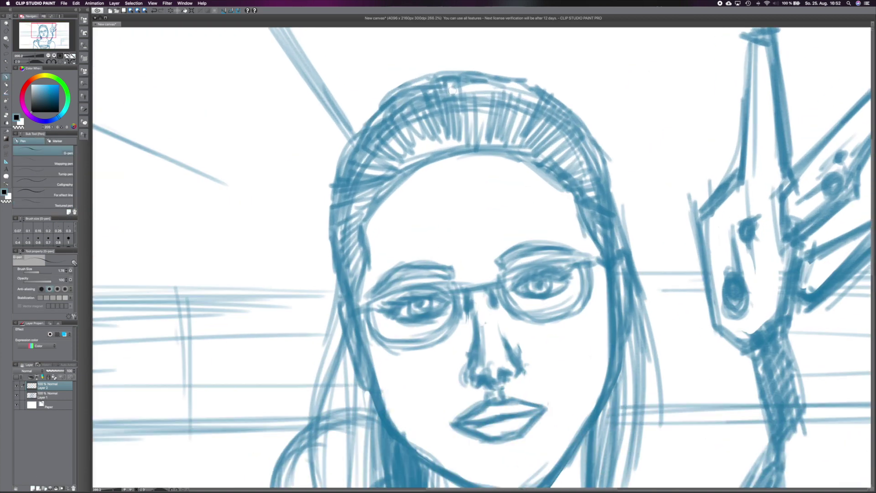
pyautogui.hotkey('ctrl', 'z')
pyautogui.moveTo(424, 73); pyautogui.dragTo(324, 196)
pyautogui.hotkey('ctrl', 'z')
pyautogui.moveTo(352, 137)
pyautogui.mouseDown()
pyautogui.moveTo(332, 203)
pyautogui.moveTo(356, 319)
pyautogui.mouseUp()
pyautogui.moveTo(372, 206); pyautogui.dragTo(355, 306)
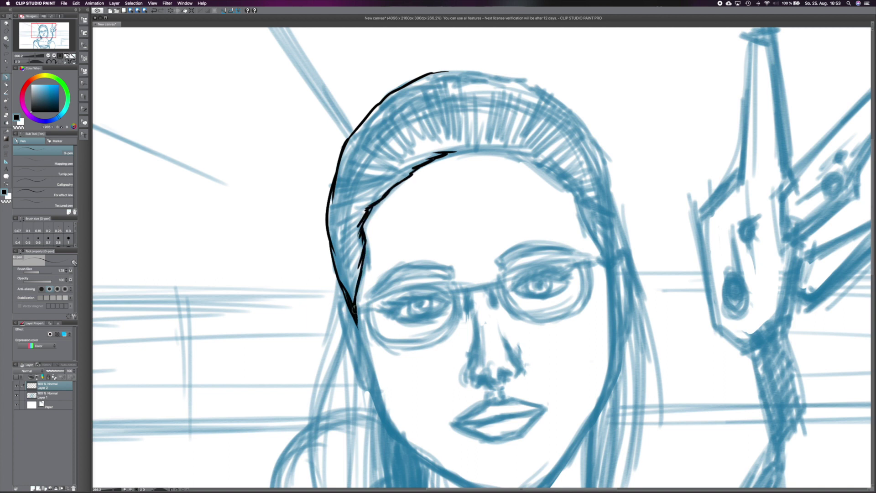
# - Ink the right outer hair contour and hairline down to a point beside the temple
pyautogui.click(55, 62)
pyautogui.click(49, 60)
pyautogui.click(49, 60)
pyautogui.click(49, 61)
pyautogui.click(48, 60)
pyautogui.click(48, 62)
pyautogui.click(49, 61)
pyautogui.moveTo(456, 169); pyautogui.dragTo(413, 273)
pyautogui.moveTo(461, 201); pyautogui.dragTo(410, 278)
pyautogui.moveTo(513, 80); pyautogui.dragTo(513, 151)
pyautogui.moveTo(513, 114); pyautogui.dragTo(463, 217)
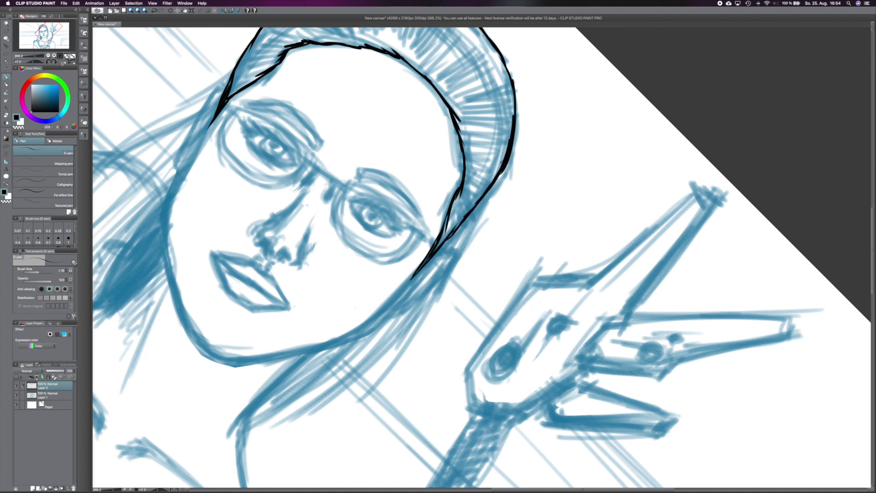
# - Ink both eyebrows with fine hair strokes and the bridge of the glasses
pyautogui.click(63, 64)
pyautogui.scroll(5, 320, 205)
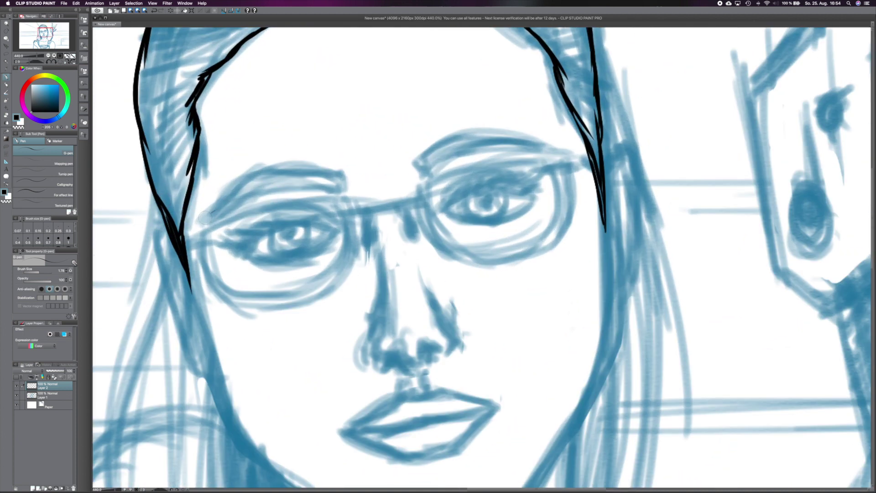
pyautogui.moveTo(203, 219)
pyautogui.mouseDown()
pyautogui.moveTo(329, 175)
pyautogui.moveTo(205, 217)
pyautogui.mouseUp()
pyautogui.moveTo(337, 189)
pyautogui.mouseDown()
pyautogui.moveTo(240, 195)
pyautogui.moveTo(292, 176)
pyautogui.moveTo(338, 186)
pyautogui.mouseUp()
pyautogui.moveTo(468, 151); pyautogui.dragTo(547, 145)
pyautogui.moveTo(547, 145); pyautogui.dragTo(419, 170)
pyautogui.moveTo(458, 137)
pyautogui.mouseDown()
pyautogui.moveTo(552, 144)
pyautogui.moveTo(488, 137)
pyautogui.mouseUp()
pyautogui.moveTo(499, 139); pyautogui.dragTo(421, 170)
pyautogui.moveTo(447, 160); pyautogui.dragTo(420, 173)
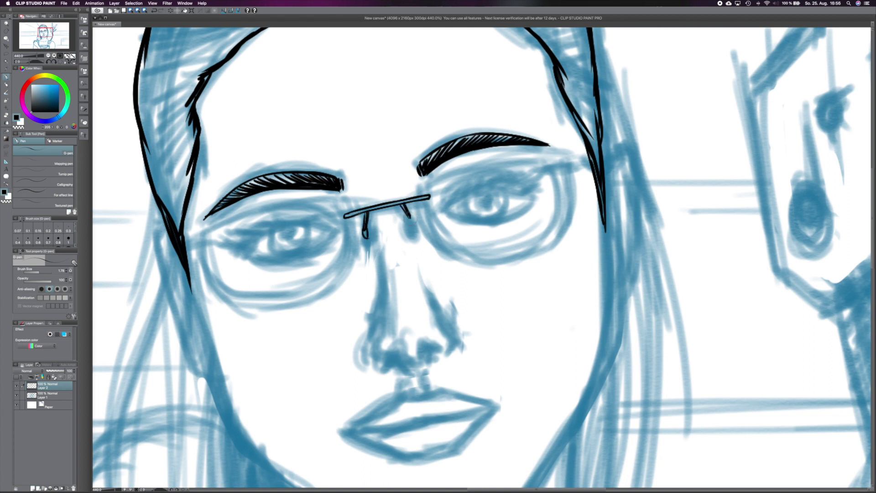
# - Ink the upper rims of both lenses, undoing the misplaced strokes
pyautogui.moveTo(201, 230)
pyautogui.mouseDown()
pyautogui.moveTo(315, 192)
pyautogui.moveTo(353, 209)
pyautogui.mouseUp()
pyautogui.moveTo(417, 194)
pyautogui.mouseDown()
pyautogui.moveTo(518, 153)
pyautogui.moveTo(566, 159)
pyautogui.mouseUp()
pyautogui.moveTo(198, 231)
pyautogui.mouseDown()
pyautogui.moveTo(237, 303)
pyautogui.moveTo(353, 224)
pyautogui.moveTo(237, 306)
pyautogui.mouseUp()
pyautogui.press('super+z')
pyautogui.press('super+z')
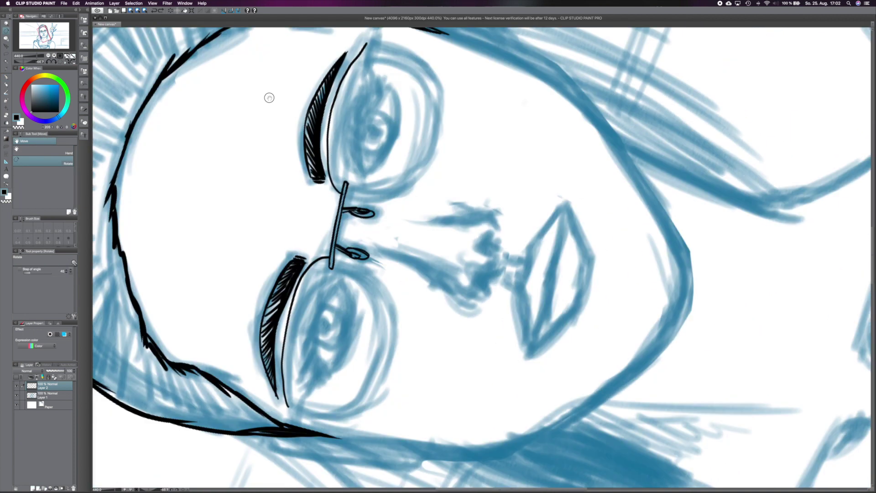
# - Ink the closed outlines of both lenses around the eyes, undoing the unwanted rim strokes
pyautogui.moveTo(335, 265); pyautogui.dragTo(285, 405)
pyautogui.moveTo(349, 199)
pyautogui.mouseDown()
pyautogui.moveTo(429, 136)
pyautogui.moveTo(351, 64)
pyautogui.mouseUp()
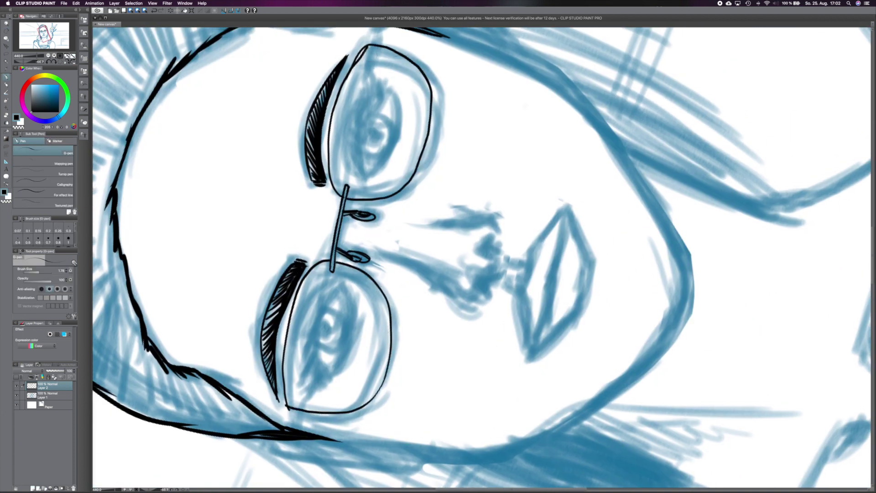
pyautogui.moveTo(413, 59)
pyautogui.mouseDown()
pyautogui.moveTo(433, 155)
pyautogui.moveTo(431, 81)
pyautogui.moveTo(360, 201)
pyautogui.mouseUp()
pyautogui.press('super+z')
pyautogui.press('super+z')
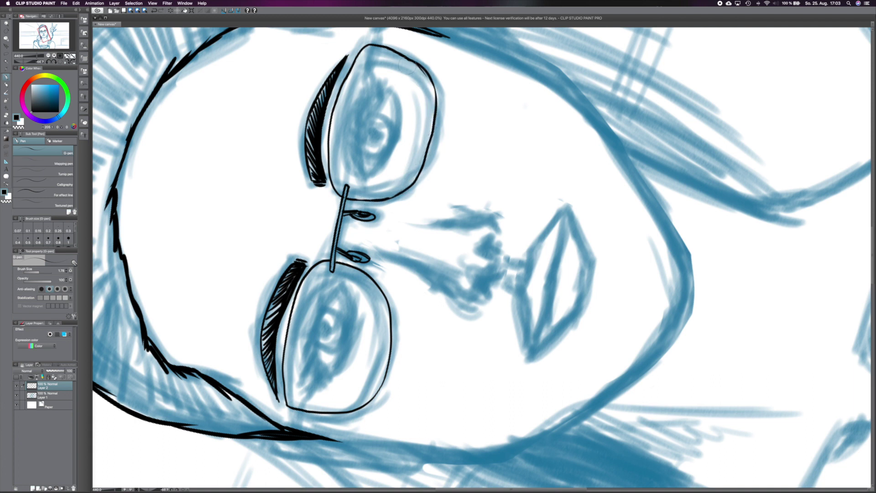
# - Undo the right lens outline, redraw it along the sketched rim and ink the temples of the glasses
pyautogui.press('r')
pyautogui.press('p')
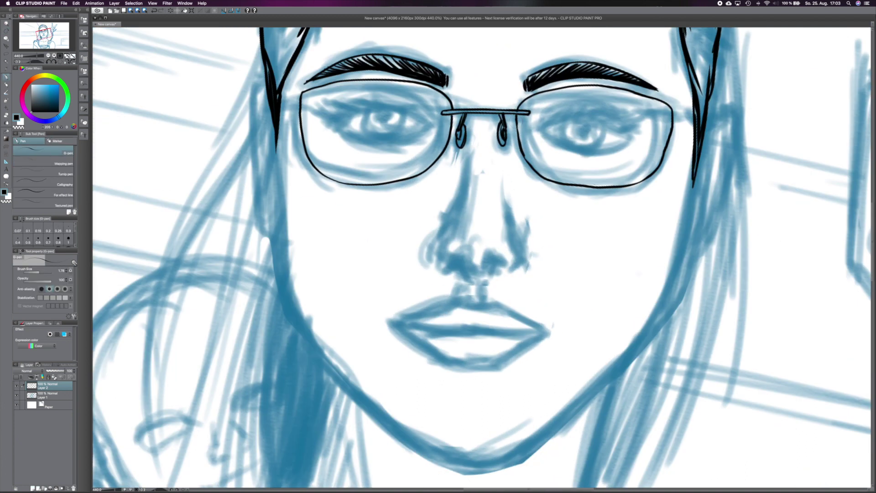
pyautogui.press('super+z')
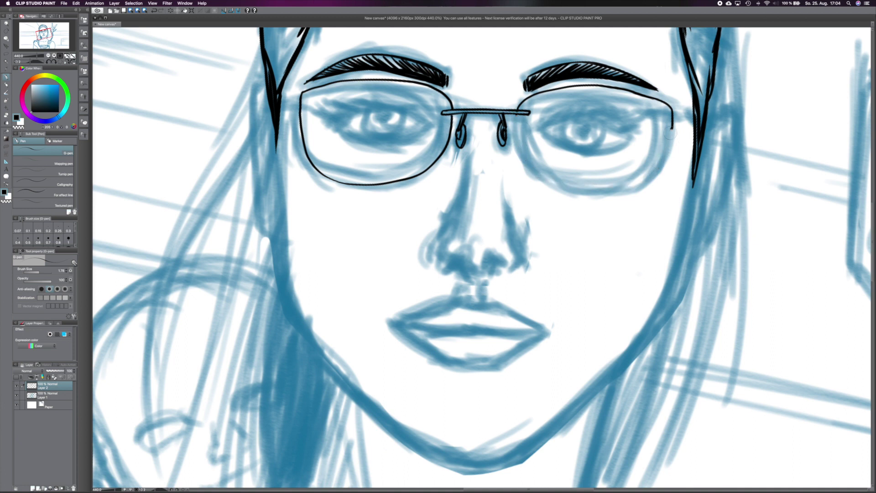
pyautogui.press('super+z')
pyautogui.moveTo(514, 115)
pyautogui.mouseDown()
pyautogui.moveTo(641, 196)
pyautogui.moveTo(668, 156)
pyautogui.mouseUp()
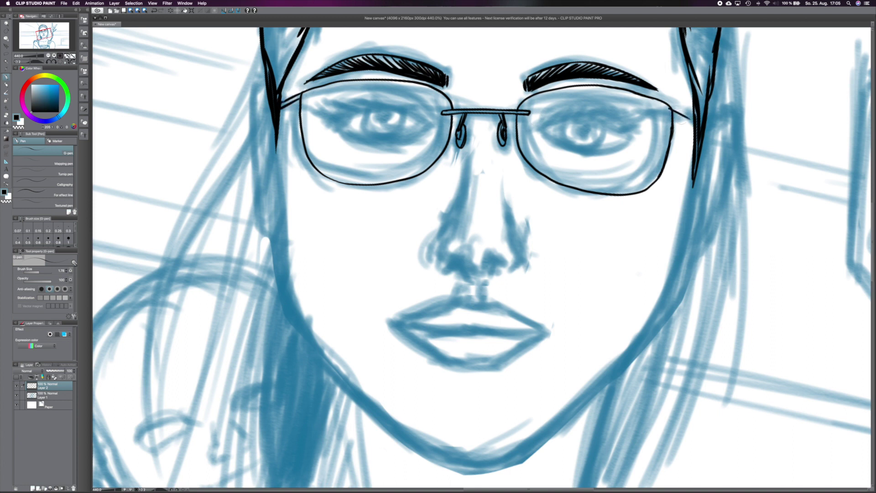
pyautogui.moveTo(654, 104); pyautogui.dragTo(529, 147)
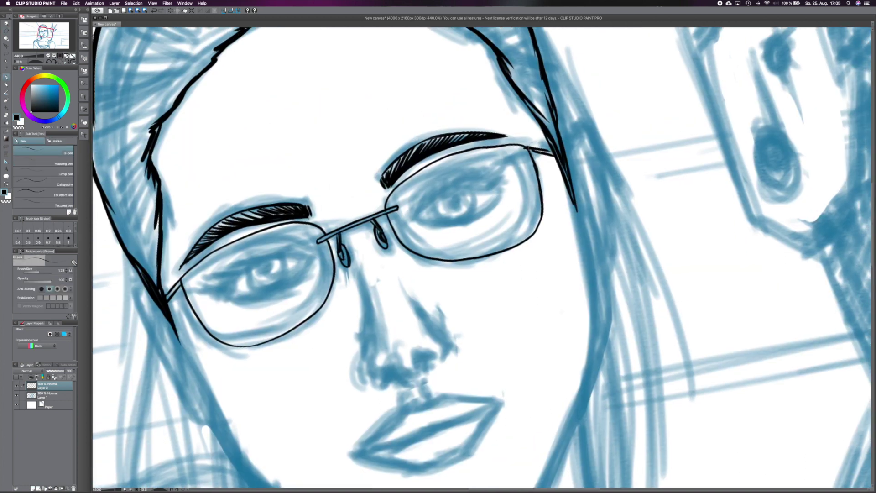
pyautogui.moveTo(190, 220); pyautogui.dragTo(403, 88)
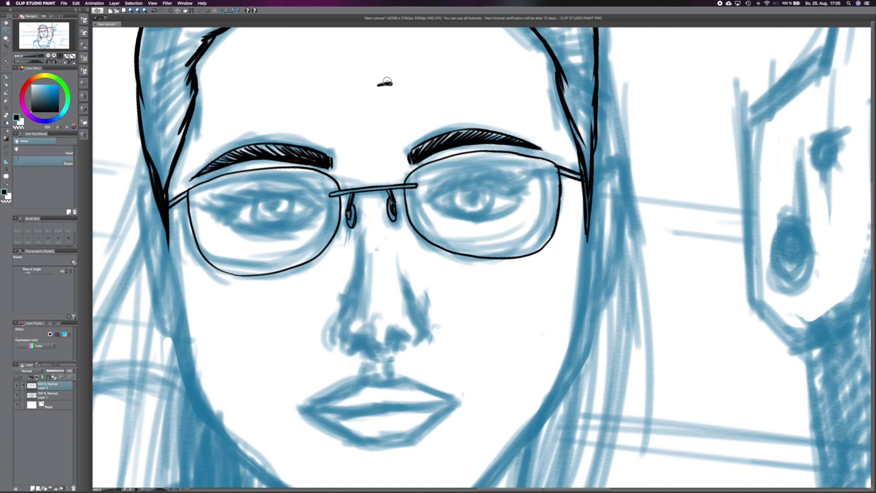
# - Save the drawing under the name Mother1
pyautogui.press('super+s')
pyautogui.write('Sother1')
pyautogui.press('Return')
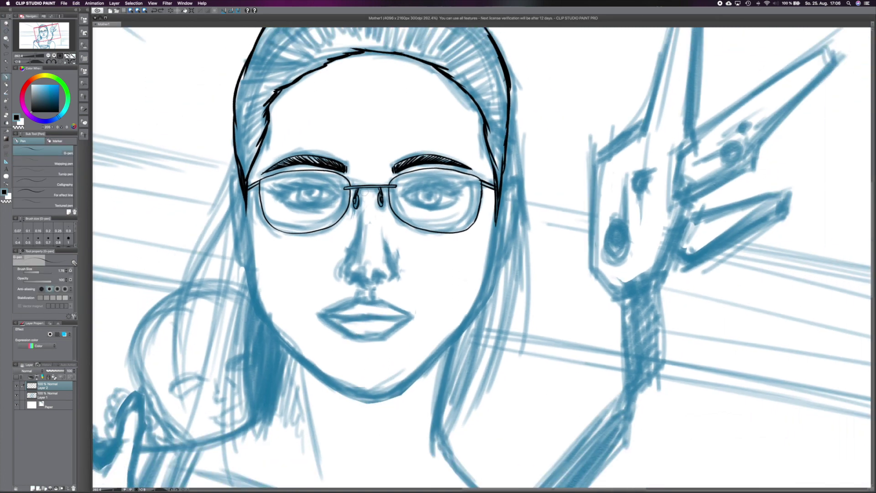
# - Ink the left eye with thick upper and lower lids, dense lashes, and a dark pupil and iris
pyautogui.scroll(5, 296, 186)
pyautogui.moveTo(417, 213); pyautogui.dragTo(292, 179)
pyautogui.moveTo(246, 214); pyautogui.dragTo(209, 210)
pyautogui.moveTo(273, 194); pyautogui.dragTo(228, 191)
pyautogui.moveTo(315, 175)
pyautogui.mouseDown()
pyautogui.moveTo(292, 167)
pyautogui.moveTo(273, 175)
pyautogui.moveTo(256, 214)
pyautogui.moveTo(295, 242)
pyautogui.moveTo(371, 232)
pyautogui.moveTo(274, 248)
pyautogui.mouseUp()
pyautogui.moveTo(396, 231); pyautogui.dragTo(314, 251)
pyautogui.moveTo(264, 222); pyautogui.dragTo(226, 230)
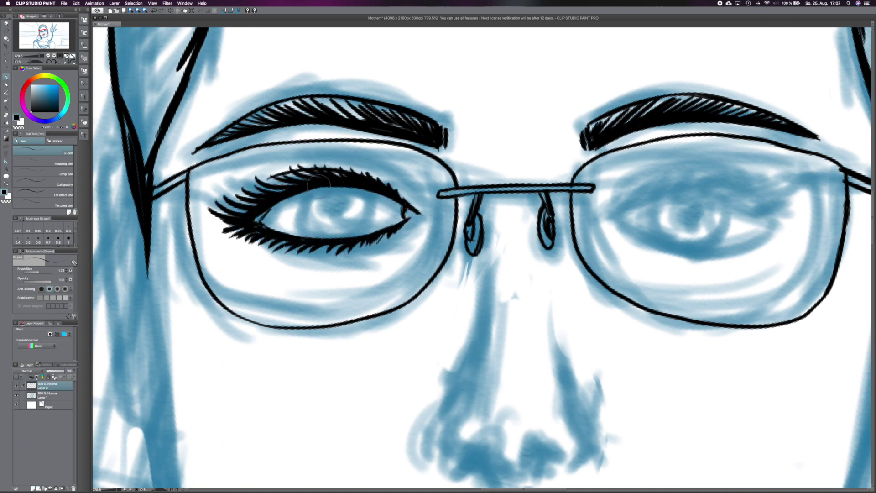
pyautogui.moveTo(308, 191)
pyautogui.mouseDown()
pyautogui.moveTo(319, 237)
pyautogui.moveTo(346, 201)
pyautogui.moveTo(319, 192)
pyautogui.moveTo(327, 220)
pyautogui.moveTo(361, 196)
pyautogui.moveTo(339, 228)
pyautogui.moveTo(367, 203)
pyautogui.mouseUp()
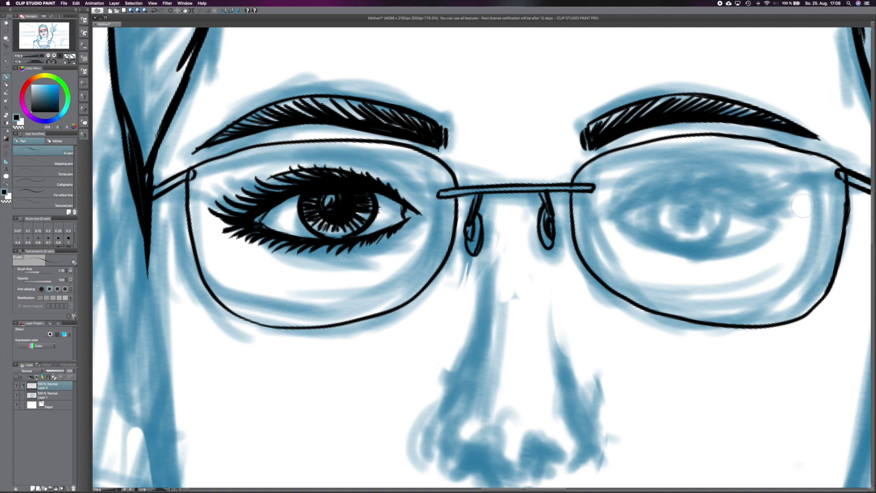
# - Ink the right eye's lids, lashes, pupil and iris to match the finished left eye
pyautogui.moveTo(602, 171); pyautogui.dragTo(501, 162)
pyautogui.moveTo(509, 209)
pyautogui.mouseDown()
pyautogui.moveTo(545, 194)
pyautogui.moveTo(625, 188)
pyautogui.moveTo(650, 206)
pyautogui.moveTo(689, 200)
pyautogui.moveTo(570, 171)
pyautogui.moveTo(501, 207)
pyautogui.moveTo(627, 189)
pyautogui.mouseUp()
pyautogui.moveTo(508, 211)
pyautogui.mouseDown()
pyautogui.moveTo(556, 234)
pyautogui.moveTo(620, 240)
pyautogui.mouseUp()
pyautogui.moveTo(590, 235); pyautogui.dragTo(652, 221)
pyautogui.moveTo(602, 242)
pyautogui.mouseDown()
pyautogui.moveTo(666, 215)
pyautogui.moveTo(684, 219)
pyautogui.mouseUp()
pyautogui.moveTo(506, 219)
pyautogui.mouseDown()
pyautogui.moveTo(554, 247)
pyautogui.moveTo(627, 248)
pyautogui.moveTo(636, 230)
pyautogui.mouseUp()
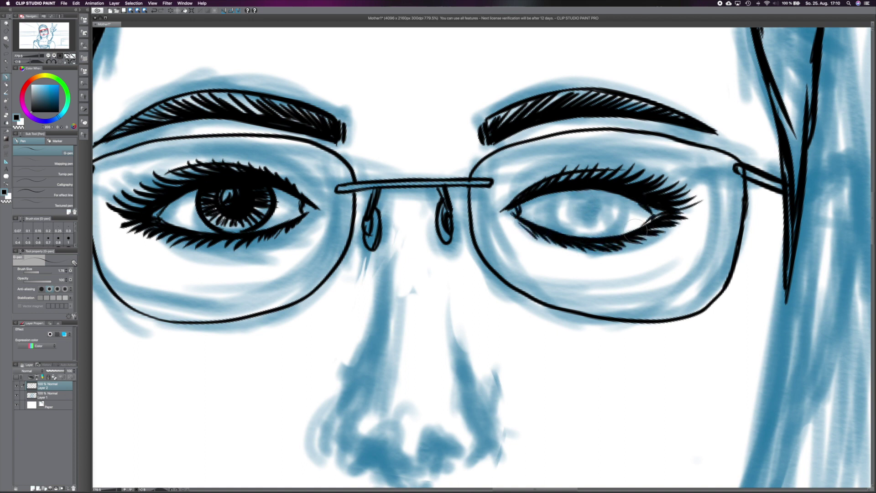
pyautogui.moveTo(561, 186)
pyautogui.mouseDown()
pyautogui.moveTo(578, 234)
pyautogui.moveTo(622, 201)
pyautogui.mouseUp()
pyautogui.moveTo(588, 193)
pyautogui.mouseDown()
pyautogui.moveTo(599, 195)
pyautogui.moveTo(592, 215)
pyautogui.moveTo(566, 201)
pyautogui.moveTo(607, 219)
pyautogui.moveTo(599, 189)
pyautogui.mouseUp()
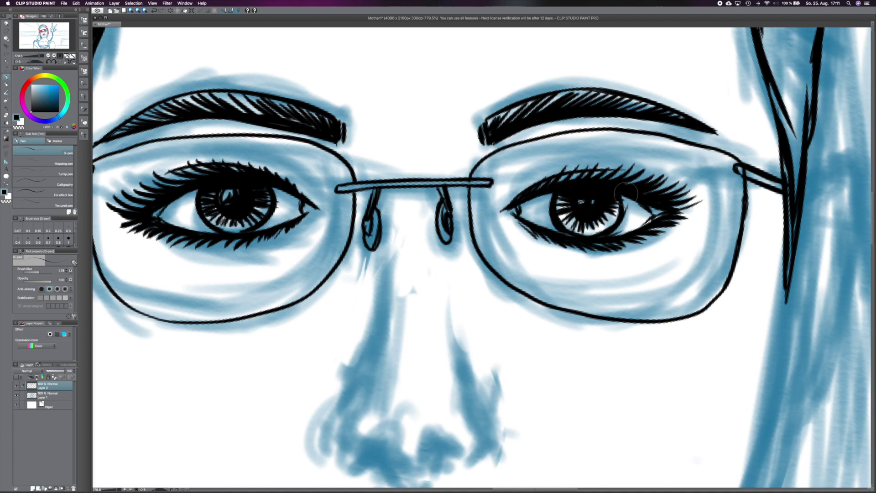
# - Ink the side line of the nose bridge and both nostrils
pyautogui.scroll(-3, 599, 188)
pyautogui.scroll(3, 374, 256)
pyautogui.moveTo(375, 128); pyautogui.dragTo(356, 235)
pyautogui.moveTo(358, 288)
pyautogui.mouseDown()
pyautogui.moveTo(370, 276)
pyautogui.moveTo(365, 290)
pyautogui.moveTo(420, 295)
pyautogui.mouseUp()
# - Ink the curved wings of the nose, redoing rejected strokes, and redraw the nose bridge's side line
pyautogui.moveTo(340, 274); pyautogui.dragTo(352, 291)
pyautogui.press('super+z')
pyautogui.moveTo(342, 255); pyautogui.dragTo(355, 291)
pyautogui.moveTo(445, 256); pyautogui.dragTo(431, 297)
pyautogui.press('super+z')
pyautogui.moveTo(446, 256); pyautogui.dragTo(431, 297)
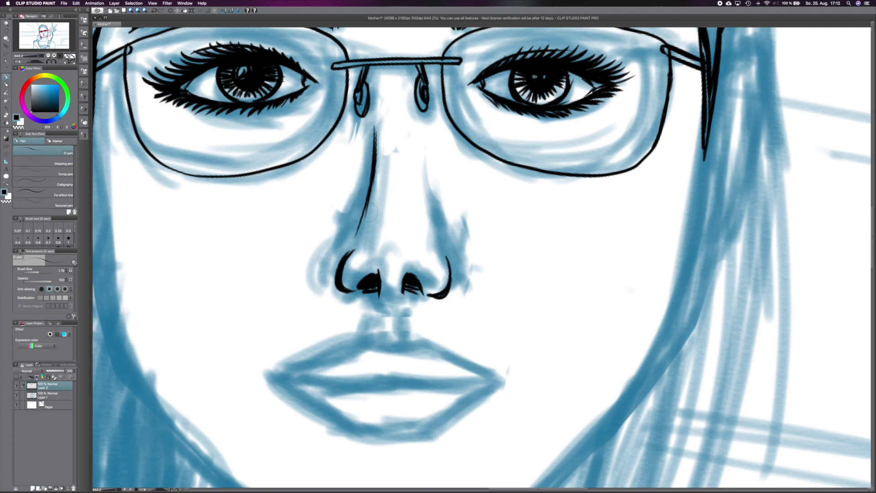
pyautogui.press('super+z')
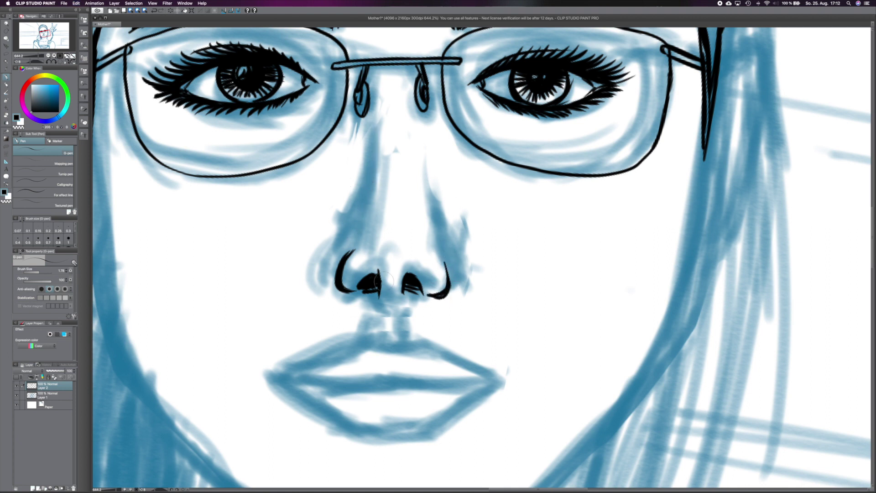
pyautogui.moveTo(385, 141); pyautogui.dragTo(365, 224)
# - Hide and show the sketch layer to check the inking, then select and transform the inked nose area and deselect it
pyautogui.scroll(-5, 411, 210)
pyautogui.click(17, 395)
pyautogui.click(16, 395)
pyautogui.press('m')
pyautogui.moveTo(417, 178); pyautogui.dragTo(389, 170)
pyautogui.press('super+t')
pyautogui.press('Return')
pyautogui.press('super+d')
# - Ink the lip contours, the dark mouth line with small creases at its corners, and the short lines below the nose
pyautogui.press('p')
pyautogui.scroll(5, 418, 266)
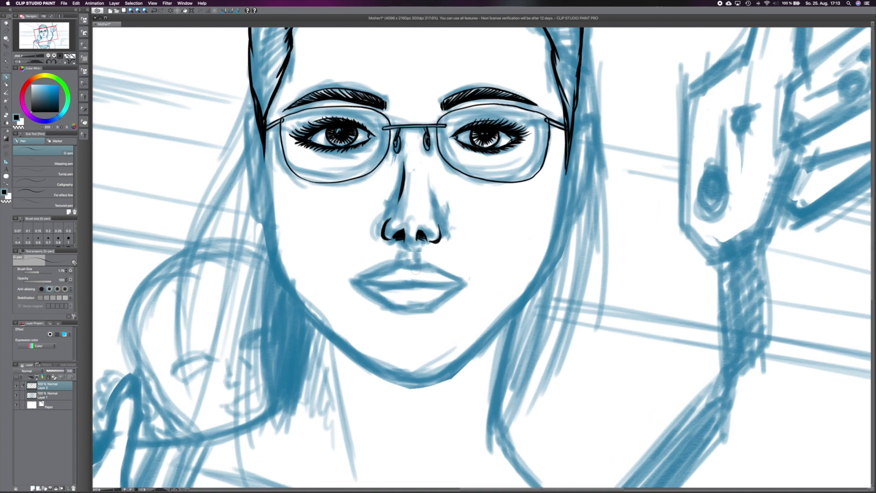
pyautogui.moveTo(301, 290)
pyautogui.mouseDown()
pyautogui.moveTo(390, 259)
pyautogui.moveTo(503, 292)
pyautogui.mouseUp()
pyautogui.moveTo(294, 294); pyautogui.dragTo(504, 294)
pyautogui.moveTo(293, 295)
pyautogui.mouseDown()
pyautogui.moveTo(360, 335)
pyautogui.moveTo(403, 338)
pyautogui.moveTo(504, 294)
pyautogui.mouseUp()
pyautogui.moveTo(366, 296); pyautogui.dragTo(424, 293)
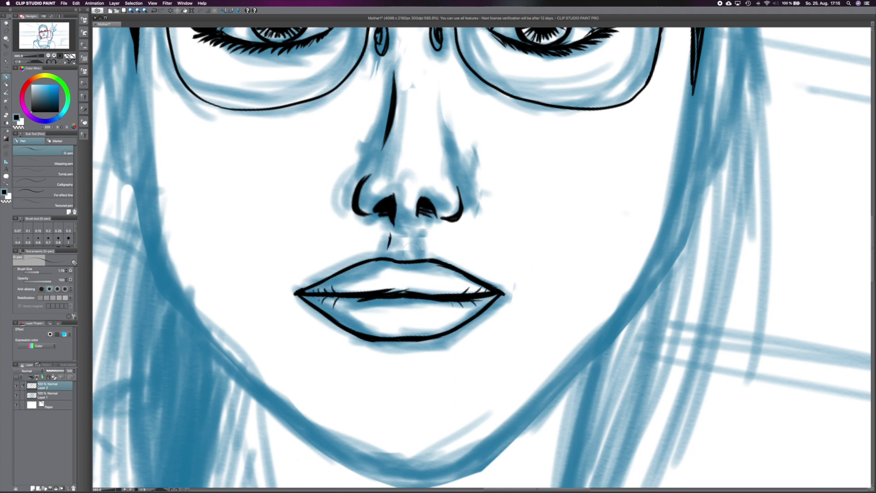
pyautogui.scroll(-3, 411, 250)
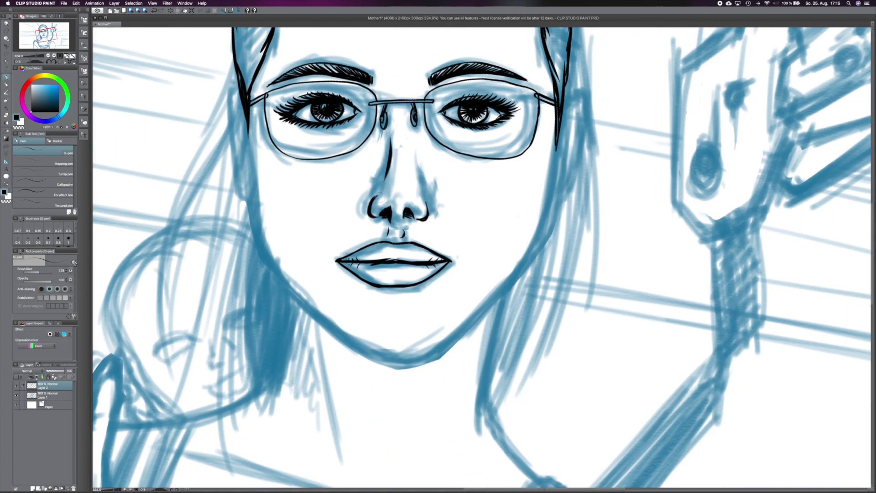
# - Ink both cheek contours from the temples down towards the jaw, redoing the rejected stroke on the mechanical-hand side
pyautogui.scroll(1, 247, 149)
pyautogui.moveTo(249, 120); pyautogui.dragTo(287, 305)
pyautogui.moveTo(632, 130); pyautogui.dragTo(602, 263)
pyautogui.hotkey('ctrl', 'z')
pyautogui.hotkey('ctrl', 'z')
pyautogui.hotkey('ctrl', 'y')
pyautogui.moveTo(632, 127)
pyautogui.mouseDown()
pyautogui.moveTo(608, 254)
pyautogui.moveTo(587, 297)
pyautogui.mouseUp()
# - Ink the jawline down to the chin from both sides and erase the overlapping line ends at the chin
pyautogui.moveTo(288, 301)
pyautogui.mouseDown()
pyautogui.moveTo(333, 347)
pyautogui.moveTo(429, 415)
pyautogui.mouseUp()
pyautogui.moveTo(605, 263); pyautogui.dragTo(456, 413)
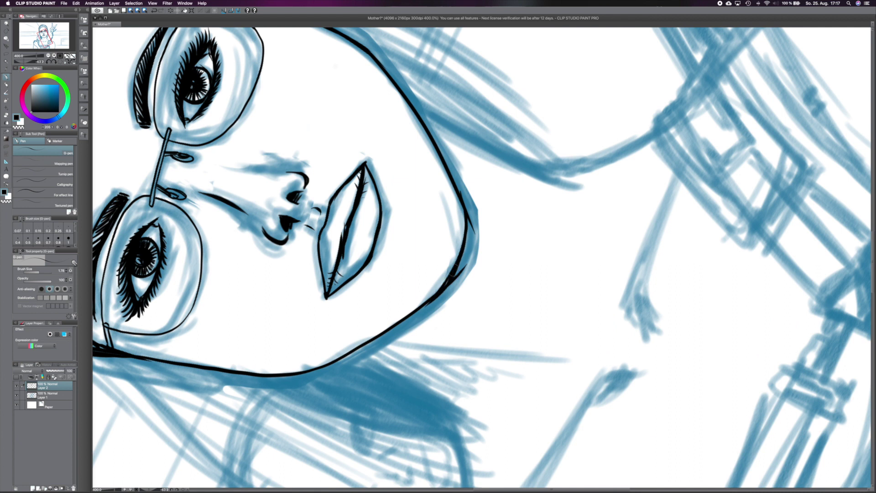
pyautogui.press('e')
pyautogui.moveTo(472, 196); pyautogui.dragTo(452, 281)
pyautogui.click(63, 61)
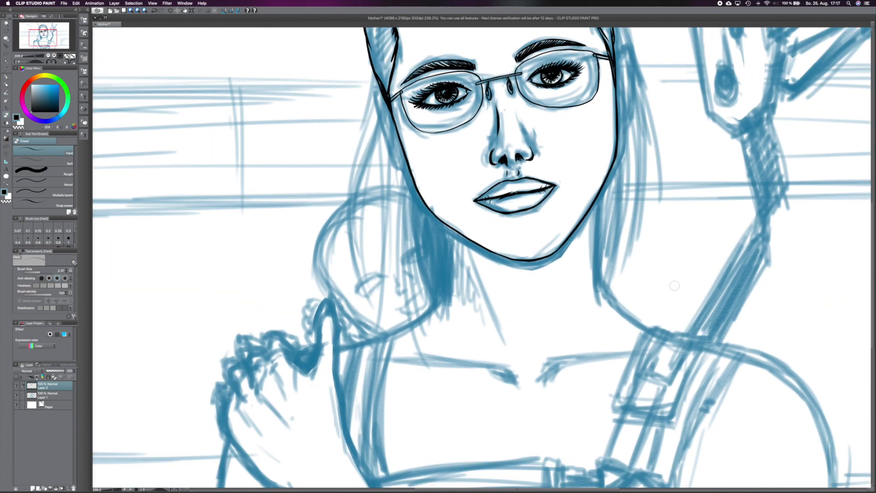
# - Lasso the inked face lines and transform them to adjust the lower face
pyautogui.scroll(-2, 603, 296)
pyautogui.press('m')
pyautogui.moveTo(527, 297); pyautogui.dragTo(485, 304)
pyautogui.hotkey('ctrl', 't')
pyautogui.press('Return')
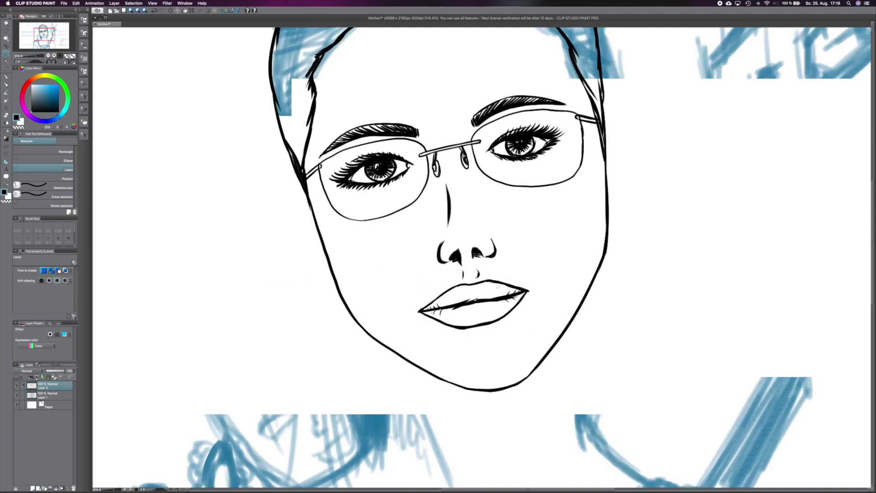
# - Hatch dark hair strands with the G-pen at the temple on the baby's side, between the hairline and outer contour
pyautogui.scroll(3, 524, 370)
pyautogui.press('p')
pyautogui.scroll(-3, 490, 387)
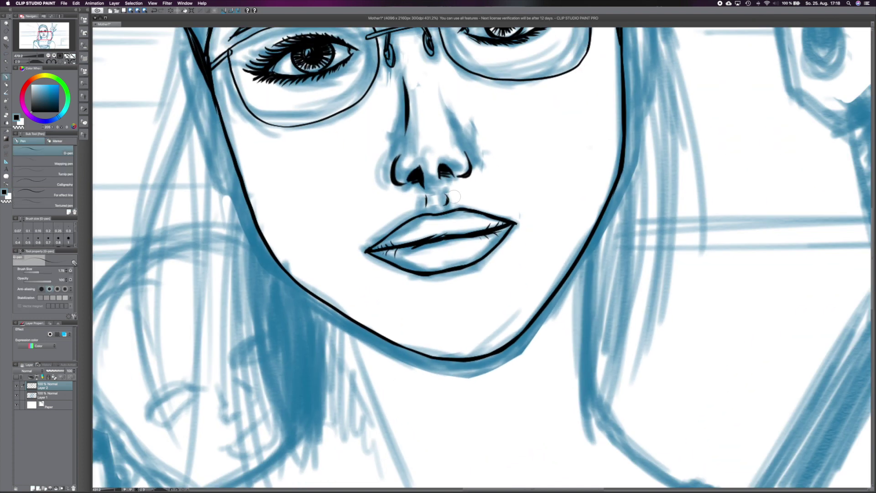
pyautogui.moveTo(351, 167); pyautogui.dragTo(332, 236)
pyautogui.moveTo(335, 190); pyautogui.dragTo(341, 272)
pyautogui.moveTo(356, 153); pyautogui.dragTo(319, 203)
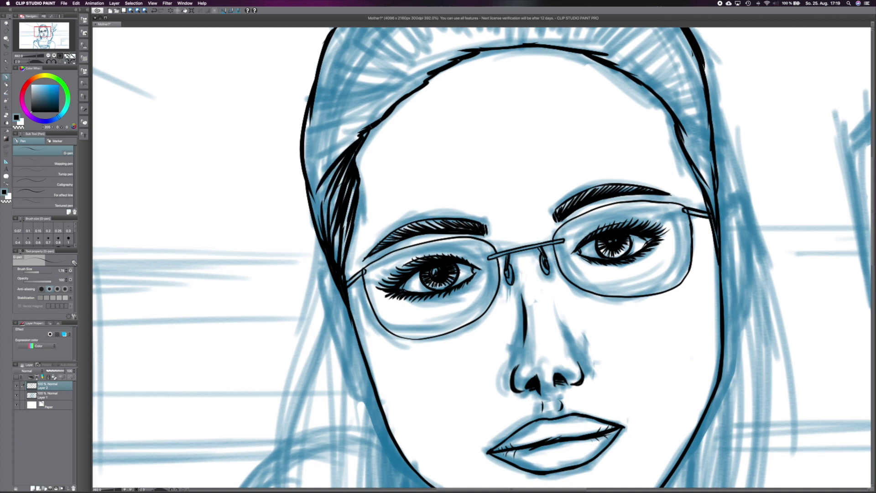
pyautogui.moveTo(367, 130); pyautogui.dragTo(315, 171)
pyautogui.moveTo(400, 98); pyautogui.dragTo(320, 135)
pyautogui.moveTo(319, 192); pyautogui.dragTo(312, 239)
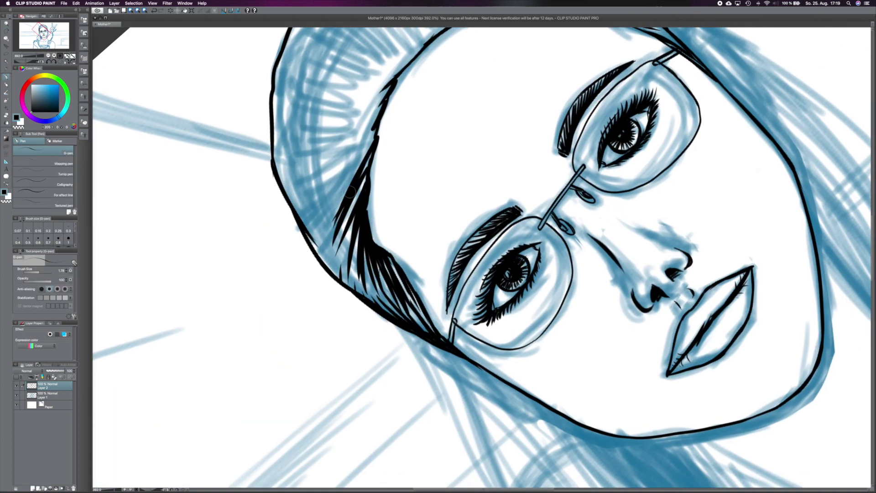
# - Continue the dark hair hatching from the temple upward along the hairline on the baby's side
pyautogui.moveTo(374, 136); pyautogui.dragTo(320, 201)
pyautogui.moveTo(368, 121); pyautogui.dragTo(294, 158)
pyautogui.moveTo(333, 118); pyautogui.dragTo(289, 132)
pyautogui.moveTo(375, 108); pyautogui.dragTo(331, 120)
pyautogui.moveTo(319, 214); pyautogui.dragTo(313, 250)
pyautogui.moveTo(338, 233); pyautogui.dragTo(349, 287)
pyautogui.moveTo(319, 220); pyautogui.dragTo(311, 256)
pyautogui.moveTo(327, 213); pyautogui.dragTo(303, 263)
pyautogui.moveTo(306, 186)
pyautogui.mouseDown()
pyautogui.moveTo(292, 220)
pyautogui.moveTo(283, 202)
pyautogui.mouseUp()
# - Rotate the canvas and ink radiating hair strokes outward from the hairline across the top of the forehead
pyautogui.press('r')
pyautogui.moveTo(328, 78)
pyautogui.mouseDown()
pyautogui.moveTo(346, 136)
pyautogui.moveTo(347, 191)
pyautogui.moveTo(301, 215)
pyautogui.mouseUp()
pyautogui.press('p')
pyautogui.moveTo(249, 189); pyautogui.dragTo(295, 219)
pyautogui.moveTo(256, 170); pyautogui.dragTo(310, 214)
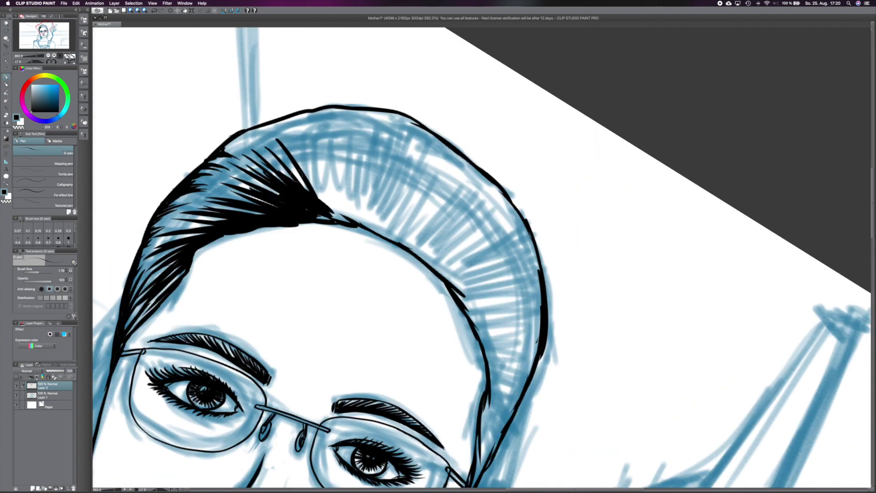
pyautogui.moveTo(281, 151); pyautogui.dragTo(326, 212)
pyautogui.moveTo(292, 135); pyautogui.dragTo(330, 210)
pyautogui.moveTo(321, 133); pyautogui.dragTo(337, 211)
pyautogui.moveTo(354, 132); pyautogui.dragTo(351, 212)
pyautogui.moveTo(392, 141); pyautogui.dragTo(367, 216)
pyautogui.moveTo(342, 126); pyautogui.dragTo(337, 207)
pyautogui.moveTo(328, 169); pyautogui.dragTo(387, 232)
pyautogui.moveTo(347, 208); pyautogui.dragTo(431, 255)
pyautogui.moveTo(355, 137); pyautogui.dragTo(347, 209)
pyautogui.moveTo(367, 192); pyautogui.dragTo(349, 212)
pyautogui.moveTo(381, 153); pyautogui.dragTo(365, 210)
pyautogui.moveTo(392, 162); pyautogui.dragTo(374, 214)
# - Ink strokes inward from the outer hair contour at the crown and thicken the contour and the hatching beneath it
pyautogui.moveTo(253, 133); pyautogui.dragTo(223, 152)
pyautogui.moveTo(281, 119); pyautogui.dragTo(245, 139)
pyautogui.moveTo(275, 123); pyautogui.dragTo(239, 133)
pyautogui.moveTo(349, 109); pyautogui.dragTo(402, 115)
pyautogui.moveTo(287, 130)
pyautogui.mouseDown()
pyautogui.moveTo(278, 114)
pyautogui.moveTo(292, 116)
pyautogui.mouseUp()
pyautogui.moveTo(319, 124)
pyautogui.mouseDown()
pyautogui.moveTo(325, 113)
pyautogui.moveTo(325, 171)
pyautogui.mouseUp()
pyautogui.moveTo(237, 139); pyautogui.dragTo(297, 183)
pyautogui.moveTo(263, 138); pyautogui.dragTo(301, 182)
pyautogui.moveTo(186, 175); pyautogui.dragTo(279, 207)
pyautogui.moveTo(187, 169); pyautogui.dragTo(279, 193)
pyautogui.moveTo(172, 217); pyautogui.dragTo(210, 217)
pyautogui.moveTo(173, 207)
pyautogui.mouseDown()
pyautogui.moveTo(265, 216)
pyautogui.moveTo(292, 151)
pyautogui.moveTo(319, 137)
pyautogui.mouseUp()
# - Extend the radiating hair strokes and the solid black band above the hairline towards the temple on the mechanical-hand side
pyautogui.moveTo(295, 216); pyautogui.dragTo(361, 255)
pyautogui.moveTo(299, 200); pyautogui.dragTo(363, 246)
pyautogui.moveTo(310, 190)
pyautogui.mouseDown()
pyautogui.moveTo(371, 236)
pyautogui.moveTo(374, 141)
pyautogui.mouseUp()
pyautogui.moveTo(365, 228)
pyautogui.mouseDown()
pyautogui.moveTo(315, 187)
pyautogui.moveTo(301, 210)
pyautogui.mouseUp()
pyautogui.moveTo(401, 210)
pyautogui.mouseDown()
pyautogui.moveTo(373, 245)
pyautogui.moveTo(527, 155)
pyautogui.mouseUp()
pyautogui.moveTo(397, 194); pyautogui.dragTo(363, 134)
pyautogui.moveTo(386, 178); pyautogui.dragTo(356, 127)
pyautogui.moveTo(410, 194); pyautogui.dragTo(376, 121)
pyautogui.moveTo(419, 183); pyautogui.dragTo(394, 116)
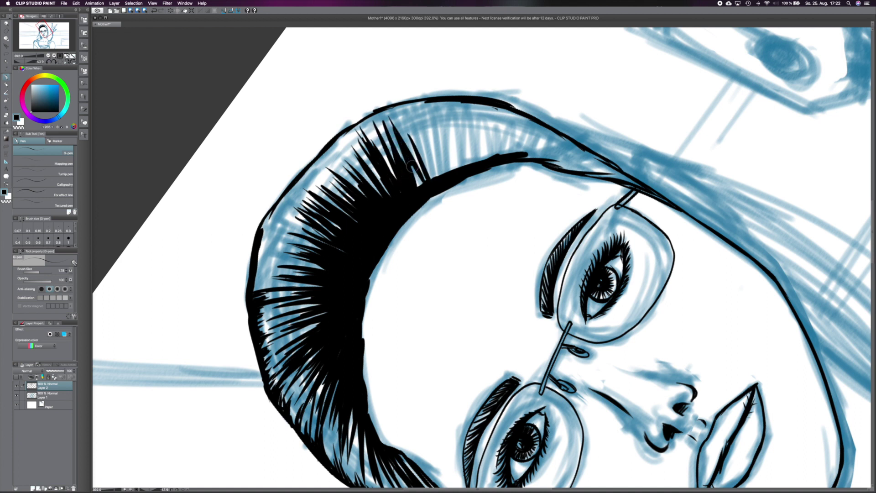
pyautogui.moveTo(426, 199); pyautogui.dragTo(408, 121)
pyautogui.moveTo(439, 178); pyautogui.dragTo(424, 119)
pyautogui.moveTo(433, 176); pyautogui.dragTo(431, 114)
pyautogui.moveTo(454, 173); pyautogui.dragTo(458, 114)
pyautogui.moveTo(479, 169); pyautogui.dragTo(491, 120)
pyautogui.moveTo(525, 162); pyautogui.dragTo(545, 128)
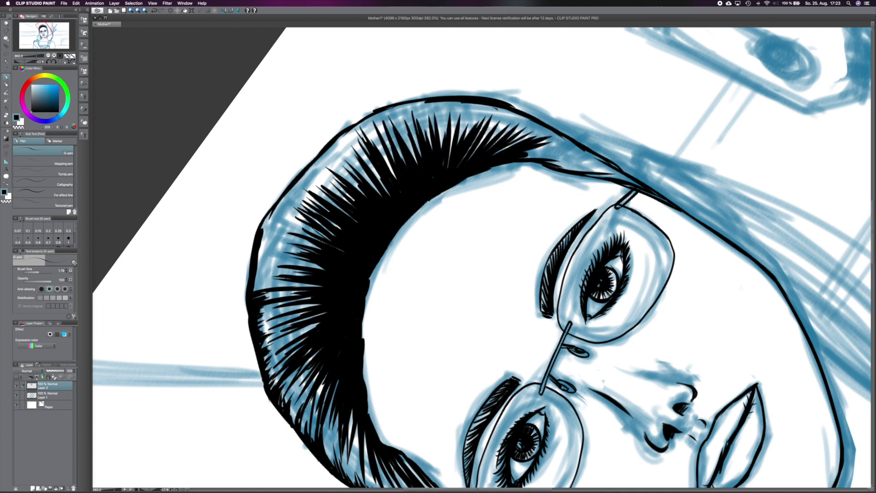
# - Ink hair strands down to the glasses hinge on the mechanical-hand side and add dark strokes between the existing crown strands
pyautogui.moveTo(561, 162); pyautogui.dragTo(593, 152)
pyautogui.moveTo(602, 175); pyautogui.dragTo(634, 184)
pyautogui.moveTo(402, 192); pyautogui.dragTo(370, 157)
pyautogui.moveTo(401, 208); pyautogui.dragTo(386, 185)
pyautogui.moveTo(267, 218); pyautogui.dragTo(255, 206)
pyautogui.moveTo(308, 157); pyautogui.dragTo(271, 180)
pyautogui.moveTo(410, 228); pyautogui.dragTo(356, 292)
pyautogui.moveTo(370, 256)
pyautogui.mouseDown()
pyautogui.moveTo(352, 300)
pyautogui.moveTo(324, 232)
pyautogui.mouseUp()
pyautogui.moveTo(298, 82)
pyautogui.mouseDown()
pyautogui.moveTo(320, 248)
pyautogui.moveTo(319, 219)
pyautogui.mouseUp()
pyautogui.moveTo(356, 166); pyautogui.dragTo(310, 205)
pyautogui.moveTo(370, 242)
pyautogui.mouseDown()
pyautogui.moveTo(321, 183)
pyautogui.moveTo(297, 112)
pyautogui.mouseUp()
pyautogui.moveTo(347, 157); pyautogui.dragTo(315, 123)
pyautogui.moveTo(502, 137); pyautogui.dragTo(570, 219)
# - Thicken the outer hair contour and hatch inward from it down to the temple on the mechanical-hand side
pyautogui.moveTo(269, 201); pyautogui.dragTo(242, 228)
pyautogui.moveTo(292, 166); pyautogui.dragTo(269, 187)
pyautogui.moveTo(278, 193); pyautogui.dragTo(262, 205)
pyautogui.moveTo(374, 125); pyautogui.dragTo(287, 177)
pyautogui.moveTo(342, 136)
pyautogui.mouseDown()
pyautogui.moveTo(297, 172)
pyautogui.moveTo(325, 180)
pyautogui.moveTo(495, 145)
pyautogui.mouseUp()
pyautogui.moveTo(433, 139); pyautogui.dragTo(522, 148)
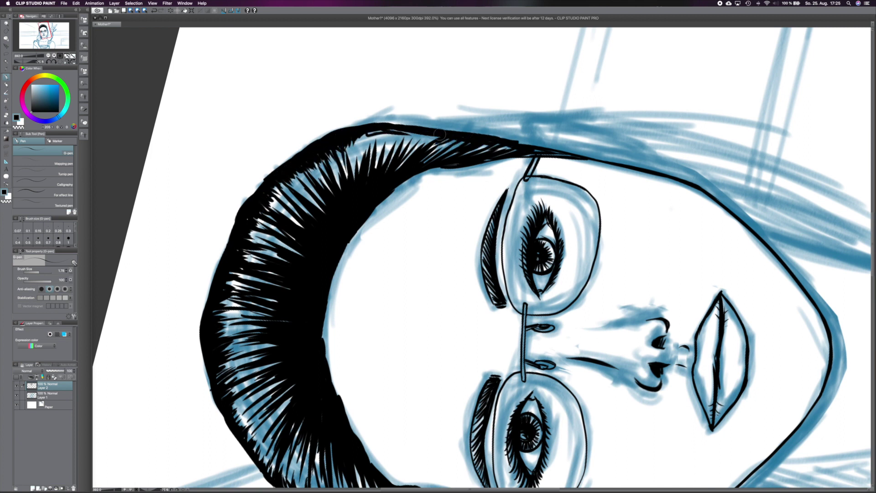
pyautogui.moveTo(420, 133); pyautogui.dragTo(378, 147)
pyautogui.moveTo(393, 124)
pyautogui.mouseDown()
pyautogui.moveTo(354, 173)
pyautogui.moveTo(371, 154)
pyautogui.mouseUp()
pyautogui.moveTo(429, 127); pyautogui.dragTo(406, 146)
pyautogui.scroll(-3, 481, 258)
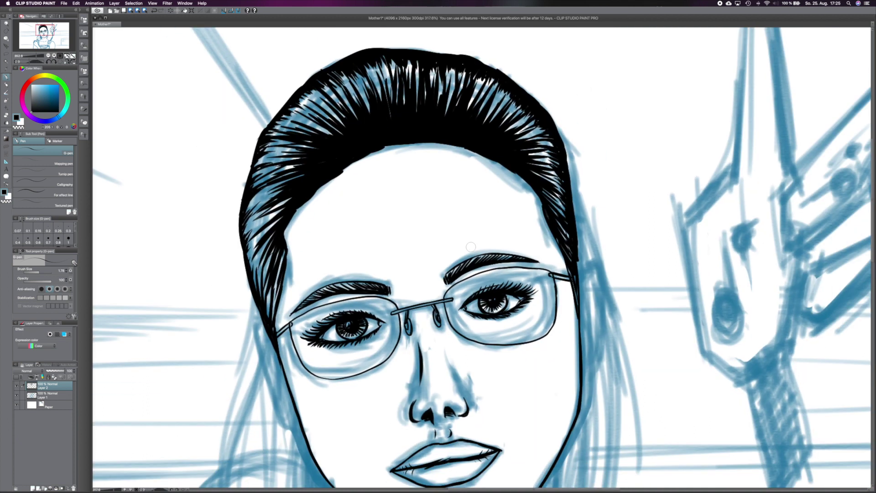
# - Densify the hair on the mechanical-hand side with fine strokes running from the outer contour to the hairline and temple
pyautogui.scroll(1, 529, 187)
pyautogui.moveTo(543, 244); pyautogui.dragTo(530, 221)
pyautogui.moveTo(517, 202); pyautogui.dragTo(506, 191)
pyautogui.moveTo(540, 224); pyautogui.dragTo(493, 167)
pyautogui.moveTo(528, 187); pyautogui.dragTo(476, 148)
pyautogui.moveTo(542, 200)
pyautogui.mouseDown()
pyautogui.moveTo(521, 155)
pyautogui.moveTo(488, 134)
pyautogui.mouseUp()
pyautogui.moveTo(531, 153); pyautogui.dragTo(472, 133)
pyautogui.moveTo(533, 171); pyautogui.dragTo(476, 145)
pyautogui.moveTo(545, 201); pyautogui.dragTo(485, 165)
pyautogui.moveTo(547, 223); pyautogui.dragTo(495, 176)
pyautogui.moveTo(546, 249); pyautogui.dragTo(497, 182)
pyautogui.moveTo(540, 249); pyautogui.dragTo(529, 228)
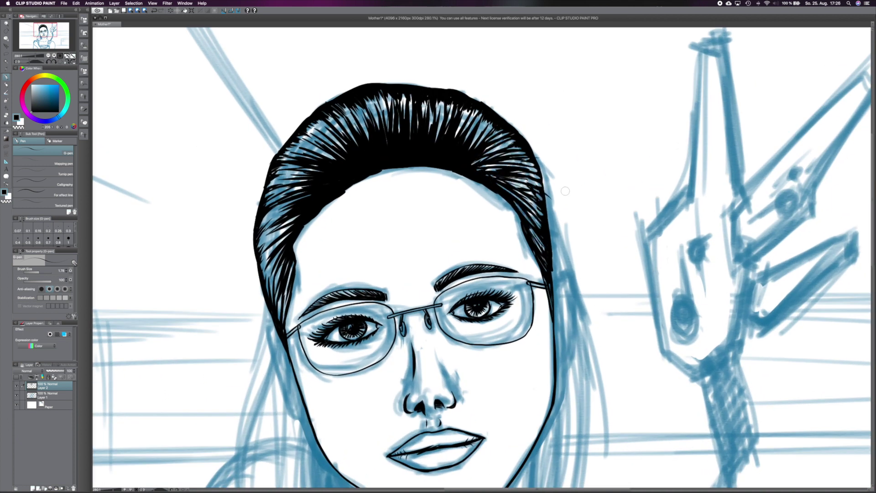
# - Ink the outlines of both ears beside the glasses' side arms
pyautogui.scroll(-2, 456, 228)
pyautogui.scroll(1, 456, 228)
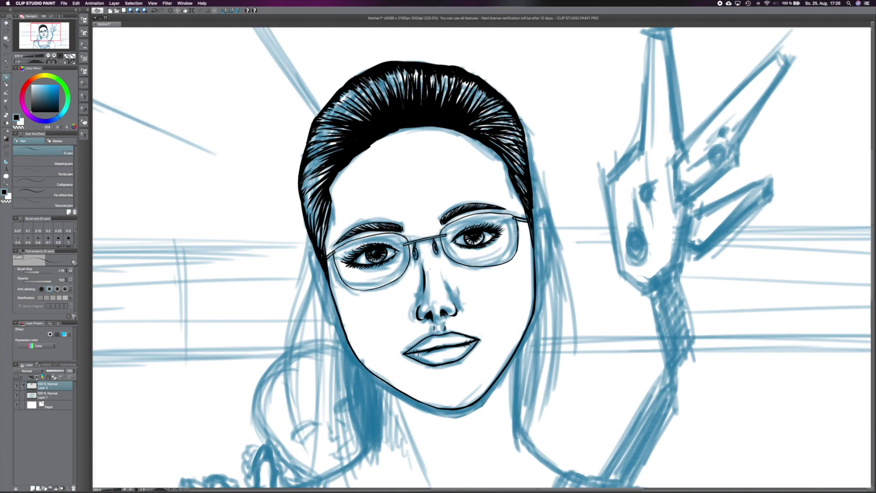
pyautogui.moveTo(319, 271); pyautogui.dragTo(342, 321)
pyautogui.moveTo(310, 247); pyautogui.dragTo(319, 263)
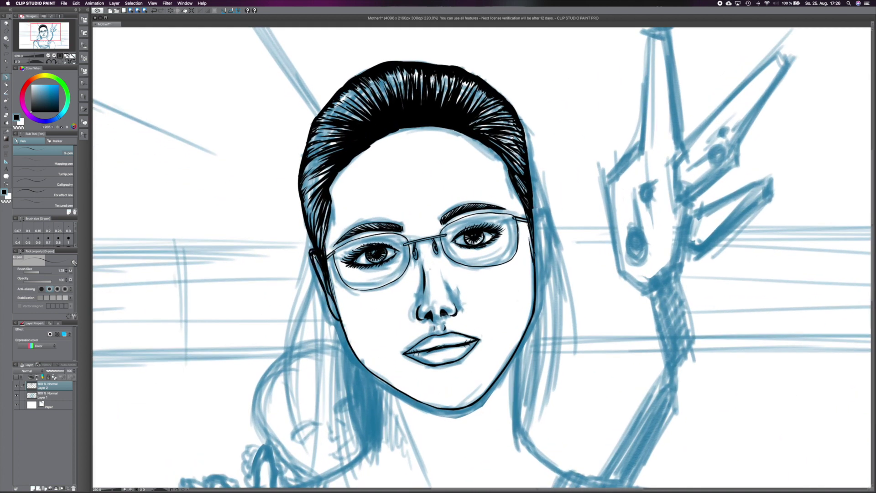
pyautogui.moveTo(541, 209)
pyautogui.mouseDown()
pyautogui.moveTo(538, 293)
pyautogui.moveTo(533, 265)
pyautogui.mouseUp()
# - Ink the long hair lock hanging behind the ear on the mechanical-hand side, undoing the rejected stroke beside the opposite cheek
pyautogui.moveTo(336, 301); pyautogui.dragTo(364, 364)
pyautogui.press('super+z')
pyautogui.moveTo(545, 279); pyautogui.dragTo(532, 390)
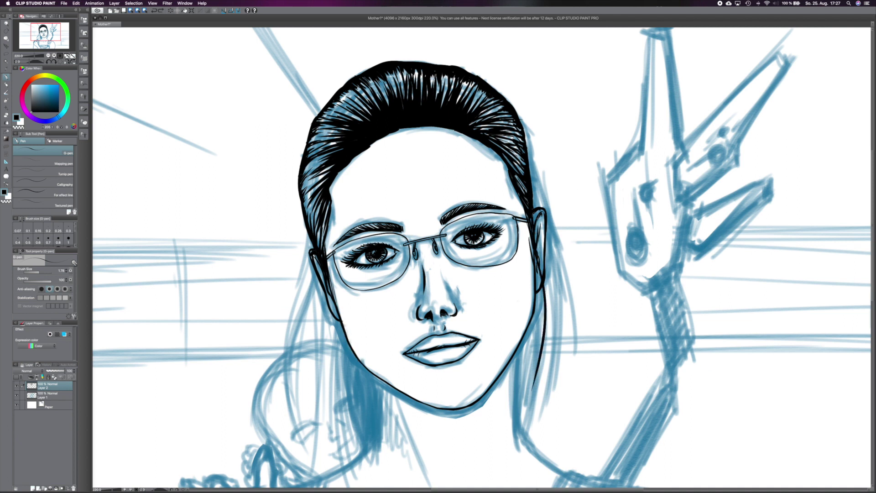
pyautogui.moveTo(456, 137)
pyautogui.mouseDown()
pyautogui.moveTo(385, 182)
pyautogui.moveTo(502, 378)
pyautogui.mouseUp()
pyautogui.moveTo(425, 196); pyautogui.dragTo(420, 296)
pyautogui.moveTo(461, 91)
pyautogui.mouseDown()
pyautogui.moveTo(426, 197)
pyautogui.moveTo(424, 313)
pyautogui.mouseUp()
pyautogui.moveTo(454, 135); pyautogui.dragTo(439, 190)
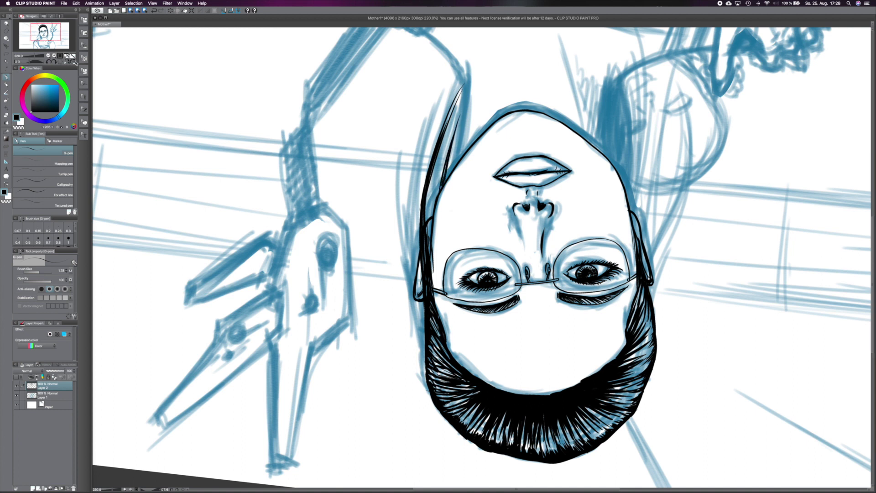
pyautogui.hotkey('ctrl', '@')
pyautogui.scroll(-5, 482, 258)
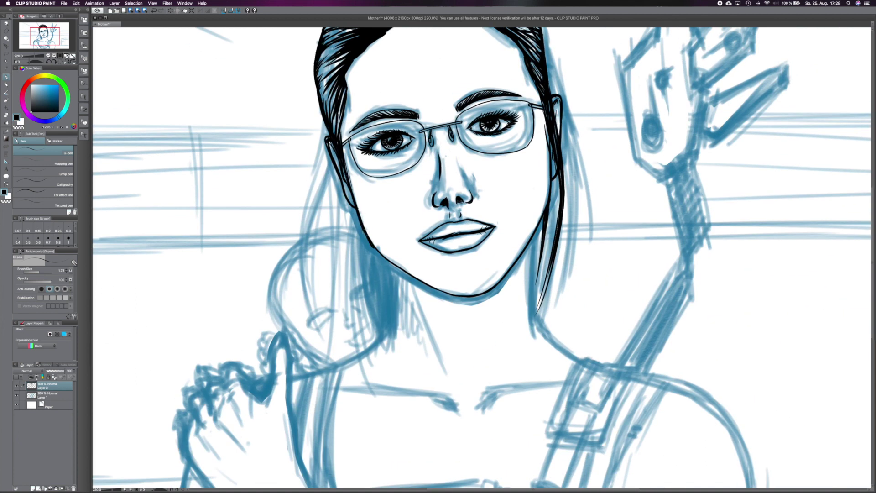
pyautogui.moveTo(549, 179); pyautogui.dragTo(526, 249)
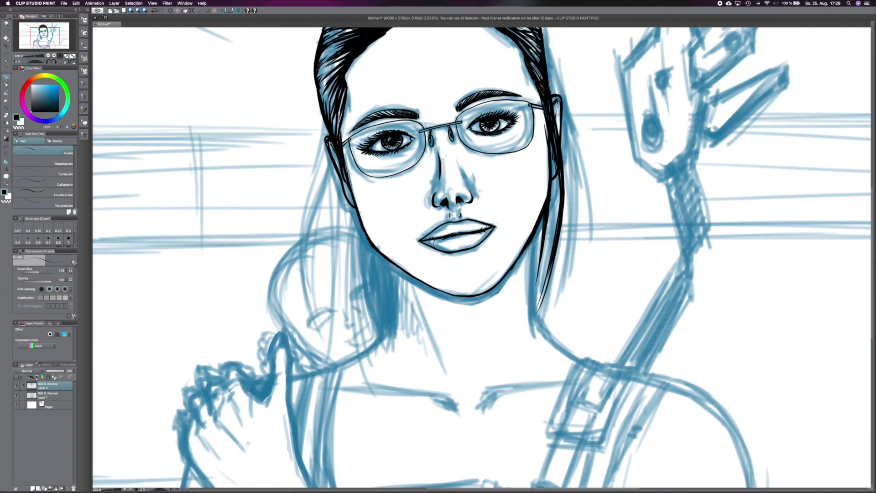
# - Ink loose hair strands falling from the ear and along the jaw on the baby's side
pyautogui.moveTo(335, 151); pyautogui.dragTo(340, 335)
pyautogui.moveTo(332, 125); pyautogui.dragTo(339, 283)
pyautogui.moveTo(350, 190); pyautogui.dragTo(360, 267)
pyautogui.moveTo(351, 207); pyautogui.dragTo(383, 337)
pyautogui.moveTo(369, 244); pyautogui.dragTo(387, 292)
# - Ink the neck line curving into the shoulder on the baby's side, redoing rejected strokes, and hatch the hair beside it
pyautogui.moveTo(390, 262); pyautogui.dragTo(356, 369)
pyautogui.press('super+z')
pyautogui.press('super+z')
pyautogui.moveTo(390, 265); pyautogui.dragTo(388, 345)
pyautogui.moveTo(386, 338); pyautogui.dragTo(363, 358)
pyautogui.moveTo(368, 244); pyautogui.dragTo(387, 331)
pyautogui.moveTo(381, 290); pyautogui.dragTo(390, 328)
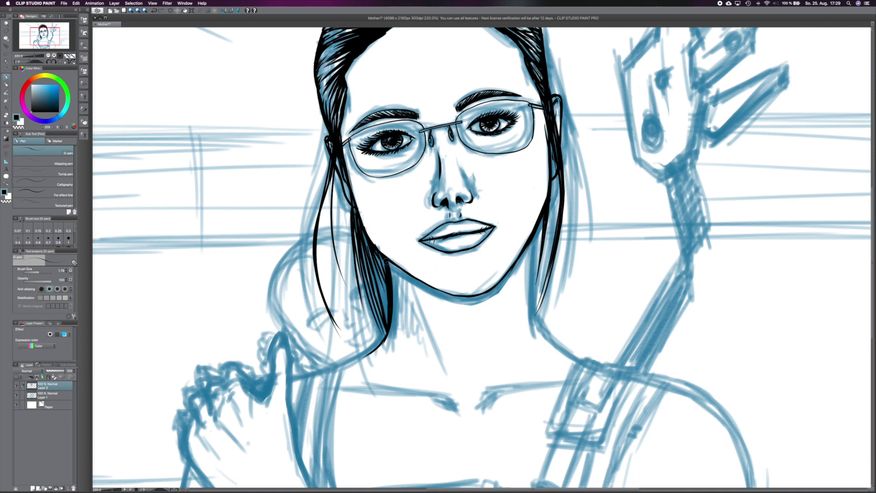
# - Fill the hair lock on the baby's side with dense strokes and ink the opposite neck line down to the shoulder
pyautogui.moveTo(386, 263); pyautogui.dragTo(383, 271)
pyautogui.moveTo(371, 252)
pyautogui.mouseDown()
pyautogui.moveTo(387, 317)
pyautogui.moveTo(379, 344)
pyautogui.mouseUp()
pyautogui.moveTo(347, 203)
pyautogui.mouseDown()
pyautogui.moveTo(357, 289)
pyautogui.moveTo(352, 264)
pyautogui.mouseUp()
pyautogui.moveTo(340, 185); pyautogui.dragTo(354, 272)
pyautogui.moveTo(345, 201); pyautogui.dragTo(352, 234)
pyautogui.moveTo(355, 250); pyautogui.dragTo(385, 340)
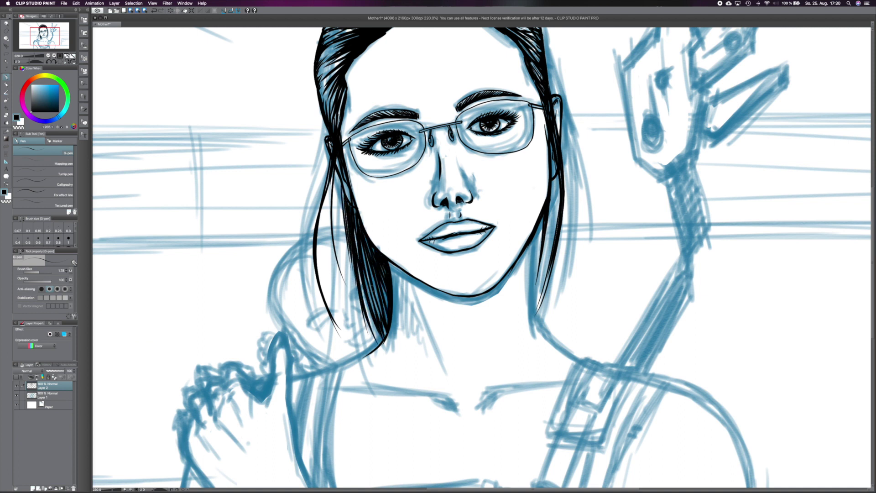
pyautogui.moveTo(531, 240); pyautogui.dragTo(526, 317)
pyautogui.moveTo(532, 242); pyautogui.dragTo(526, 324)
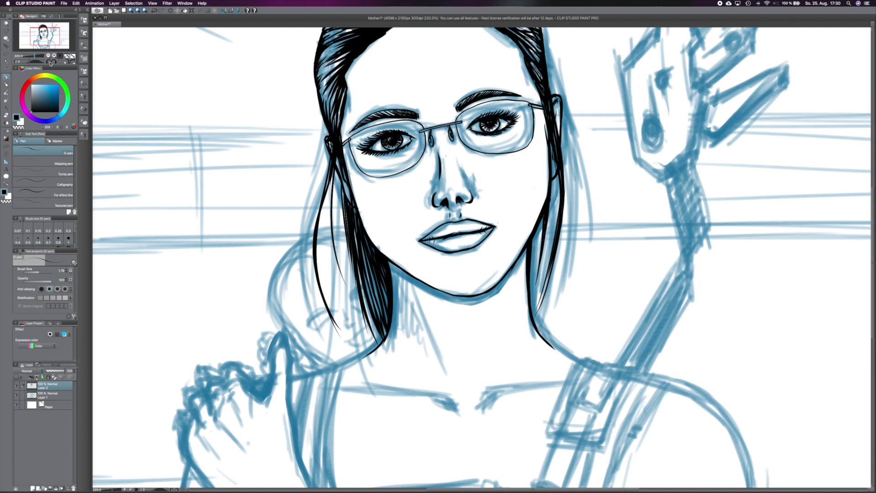
# - Thicken the lower lip's outline and the jaw and chin line with heavier ink strokes
pyautogui.scroll(3, 454, 220)
pyautogui.moveTo(512, 230); pyautogui.dragTo(489, 249)
pyautogui.moveTo(513, 227); pyautogui.dragTo(489, 252)
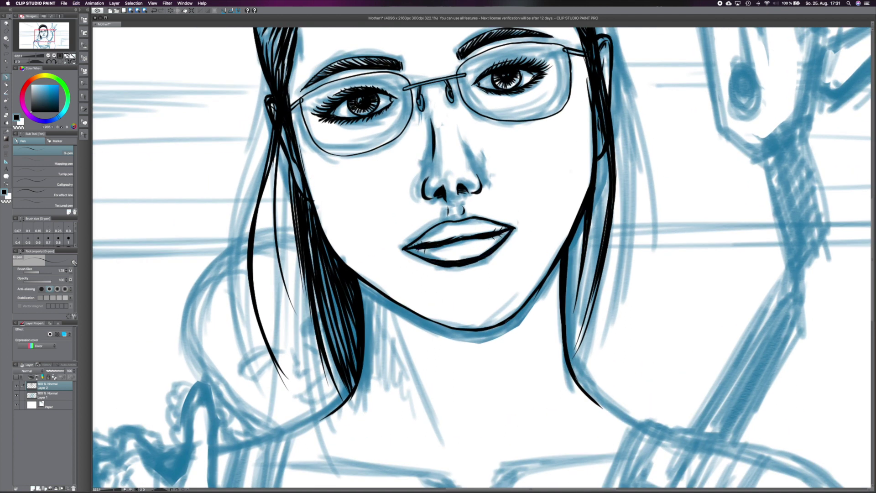
pyautogui.scroll(1, 508, 312)
pyautogui.moveTo(580, 221)
pyautogui.mouseDown()
pyautogui.moveTo(508, 308)
pyautogui.moveTo(559, 264)
pyautogui.mouseUp()
pyautogui.moveTo(296, 256)
pyautogui.mouseDown()
pyautogui.moveTo(365, 302)
pyautogui.moveTo(441, 329)
pyautogui.mouseUp()
pyautogui.moveTo(550, 267); pyautogui.dragTo(471, 328)
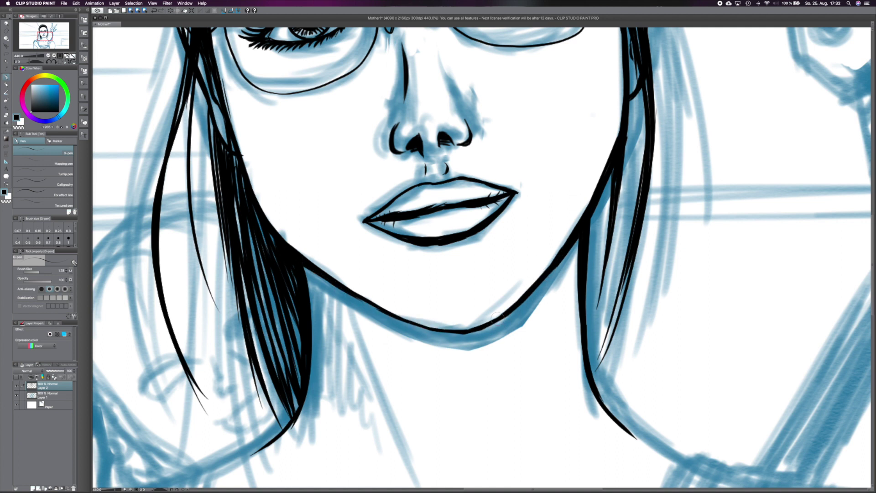
pyautogui.scroll(-6, 557, 265)
pyautogui.scroll(5, 457, 336)
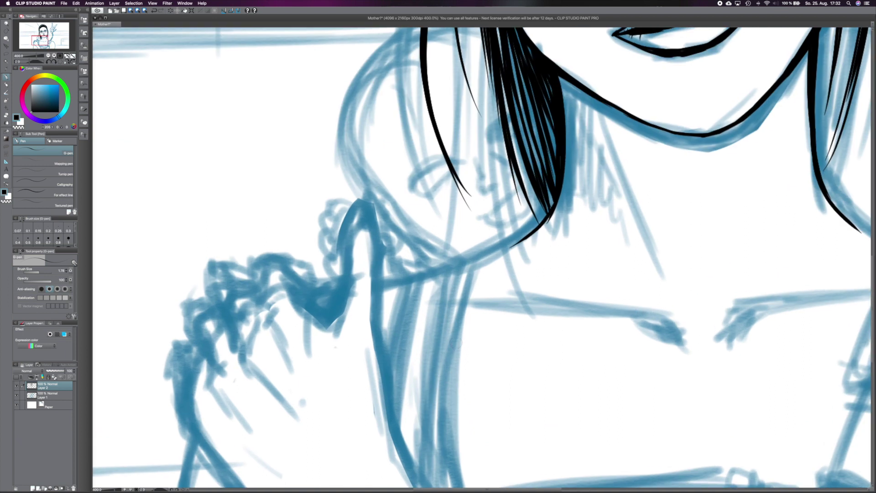
pyautogui.moveTo(545, 215)
pyautogui.mouseDown()
pyautogui.moveTo(474, 263)
pyautogui.moveTo(529, 233)
pyautogui.mouseUp()
pyautogui.press('super+z')
pyautogui.press('super+z')
# - Ink the outline of the harness's shoulder pad and the small rectangular panel on its upper part
pyautogui.scroll(-2, 402, 474)
pyautogui.moveTo(728, 306)
pyautogui.mouseDown()
pyautogui.moveTo(583, 246)
pyautogui.moveTo(485, 257)
pyautogui.mouseUp()
pyautogui.moveTo(469, 220)
pyautogui.mouseDown()
pyautogui.moveTo(522, 262)
pyautogui.moveTo(490, 364)
pyautogui.mouseUp()
pyautogui.moveTo(545, 265); pyautogui.dragTo(515, 318)
pyautogui.moveTo(545, 265)
pyautogui.mouseDown()
pyautogui.moveTo(579, 274)
pyautogui.moveTo(551, 327)
pyautogui.mouseUp()
pyautogui.moveTo(514, 319); pyautogui.dragTo(547, 323)
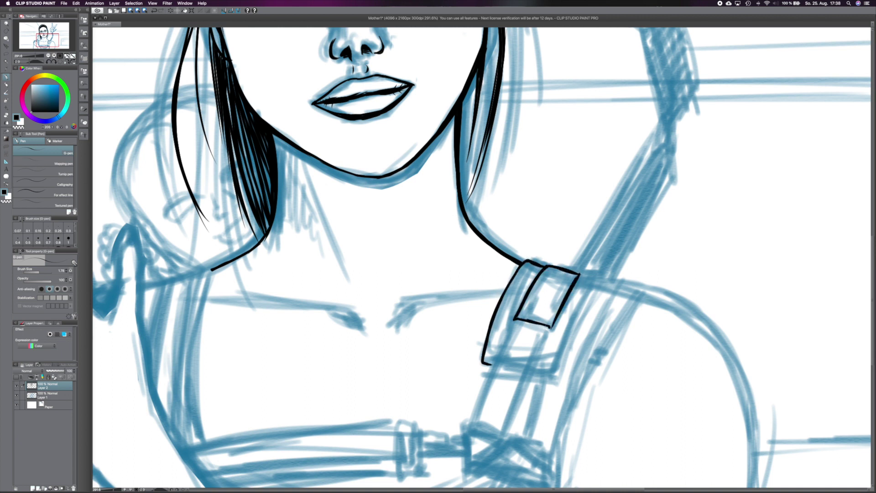
pyautogui.moveTo(578, 275); pyautogui.dragTo(553, 373)
pyautogui.moveTo(533, 372); pyautogui.dragTo(553, 374)
# - Ink the narrow strap running down from the shoulder pad, with inner detail lines and a thickened panel edge
pyautogui.moveTo(580, 295)
pyautogui.mouseDown()
pyautogui.moveTo(550, 354)
pyautogui.moveTo(485, 242)
pyautogui.mouseUp()
pyautogui.moveTo(454, 210); pyautogui.dragTo(418, 305)
pyautogui.moveTo(482, 215)
pyautogui.mouseDown()
pyautogui.moveTo(439, 332)
pyautogui.moveTo(433, 315)
pyautogui.mouseUp()
pyautogui.moveTo(475, 222); pyautogui.dragTo(438, 315)
pyautogui.moveTo(459, 157); pyautogui.dragTo(431, 228)
pyautogui.moveTo(437, 246)
pyautogui.mouseDown()
pyautogui.moveTo(423, 255)
pyautogui.moveTo(490, 255)
pyautogui.mouseUp()
pyautogui.moveTo(518, 165); pyautogui.dragTo(498, 203)
pyautogui.moveTo(502, 226); pyautogui.dragTo(488, 260)
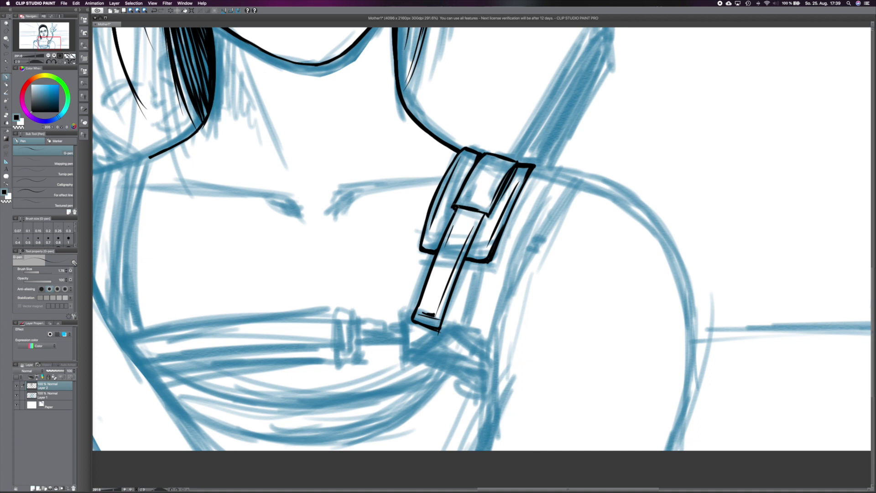
# - Ink the triangular ring at the strap's end and the rectangular chest buckle with the dark clasp linking them
pyautogui.moveTo(402, 312); pyautogui.dragTo(444, 328)
pyautogui.moveTo(407, 319); pyautogui.dragTo(411, 348)
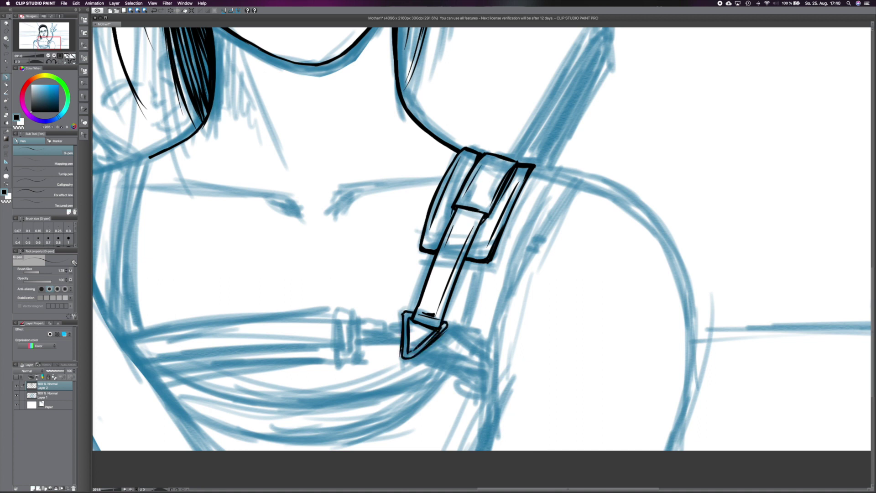
pyautogui.moveTo(350, 310); pyautogui.dragTo(352, 360)
pyautogui.moveTo(332, 309)
pyautogui.mouseDown()
pyautogui.moveTo(330, 362)
pyautogui.moveTo(337, 356)
pyautogui.mouseUp()
pyautogui.moveTo(332, 362); pyautogui.dragTo(352, 361)
pyautogui.moveTo(349, 325); pyautogui.dragTo(350, 342)
pyautogui.moveTo(356, 332)
pyautogui.mouseDown()
pyautogui.moveTo(393, 329)
pyautogui.moveTo(384, 335)
pyautogui.mouseUp()
pyautogui.moveTo(381, 330); pyautogui.dragTo(401, 329)
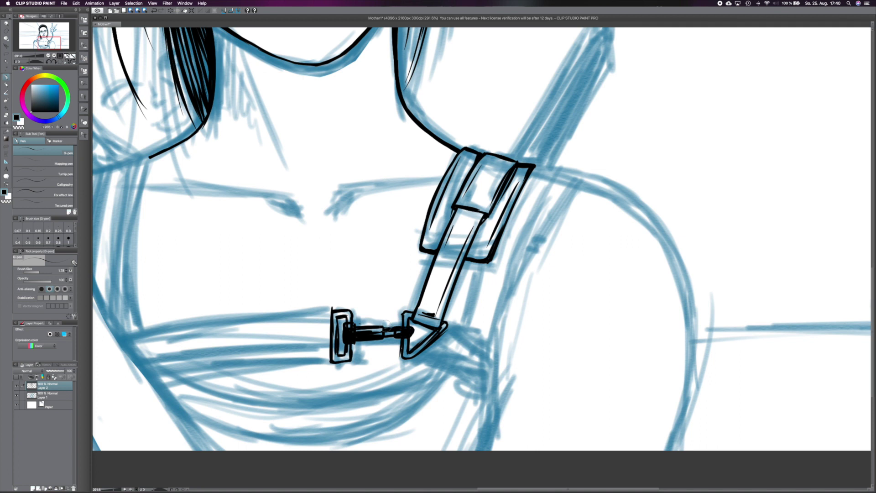
# - Ink the two edges of the side strap running from the triangular ring toward the armpit, thickening the lower one
pyautogui.moveTo(440, 330); pyautogui.dragTo(508, 352)
pyautogui.moveTo(435, 327)
pyautogui.mouseDown()
pyautogui.moveTo(408, 352)
pyautogui.moveTo(505, 383)
pyautogui.mouseUp()
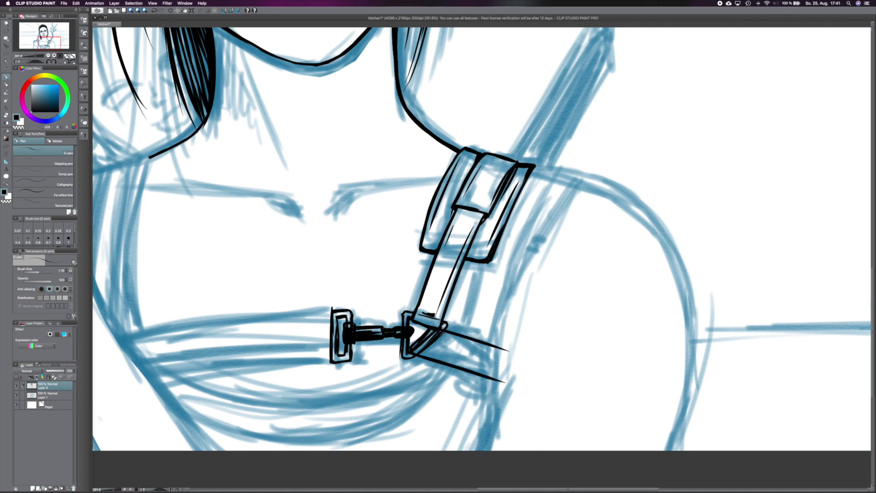
pyautogui.moveTo(435, 330)
pyautogui.mouseDown()
pyautogui.moveTo(412, 351)
pyautogui.moveTo(505, 381)
pyautogui.mouseUp()
# - Ink the horizontal chest strap's upper and lower edges up to the buckle and add inner detail lines
pyautogui.moveTo(115, 341); pyautogui.dragTo(332, 314)
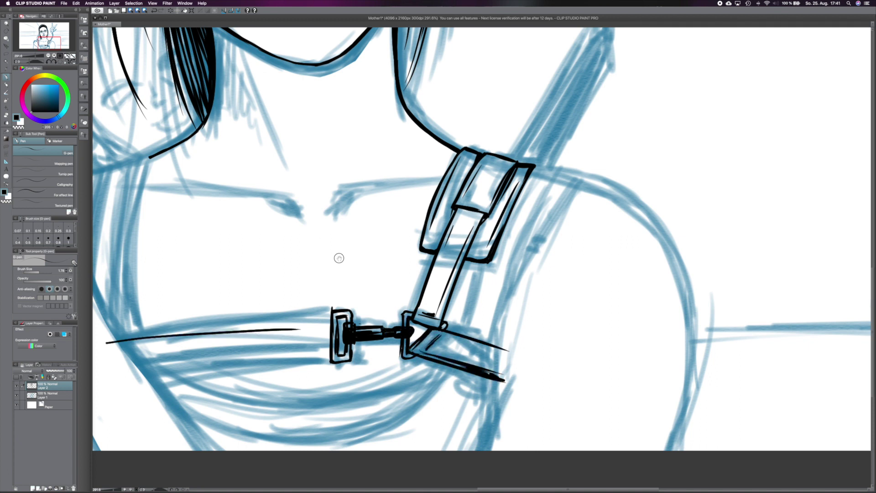
pyautogui.moveTo(338, 256); pyautogui.dragTo(480, 183)
pyautogui.moveTo(241, 311); pyautogui.dragTo(475, 279)
pyautogui.moveTo(479, 240); pyautogui.dragTo(480, 277)
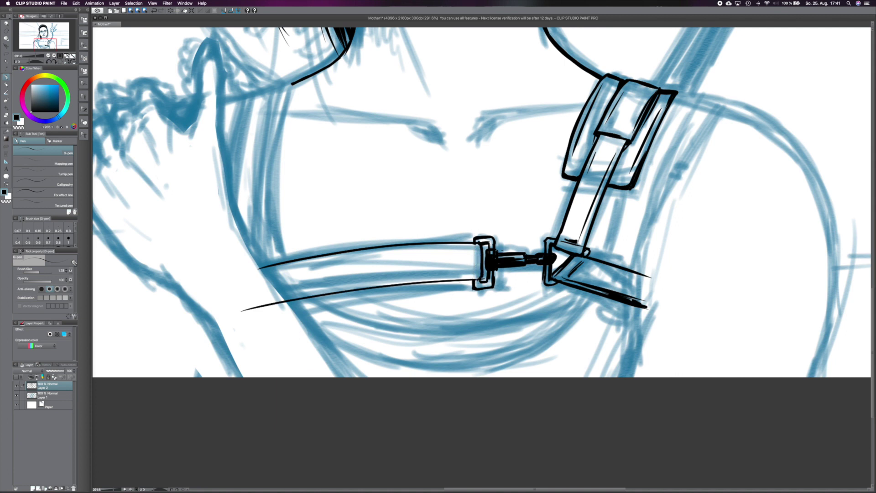
pyautogui.moveTo(474, 282)
pyautogui.mouseDown()
pyautogui.moveTo(273, 305)
pyautogui.moveTo(311, 300)
pyautogui.moveTo(276, 296)
pyautogui.mouseUp()
pyautogui.moveTo(262, 271); pyautogui.dragTo(390, 252)
pyautogui.moveTo(467, 250); pyautogui.dragTo(472, 271)
# - Ink the second, wider strap running down from the shoulder behind the shoulder pad to the side strap
pyautogui.scroll(-5, 482, 202)
pyautogui.scroll(4, 482, 202)
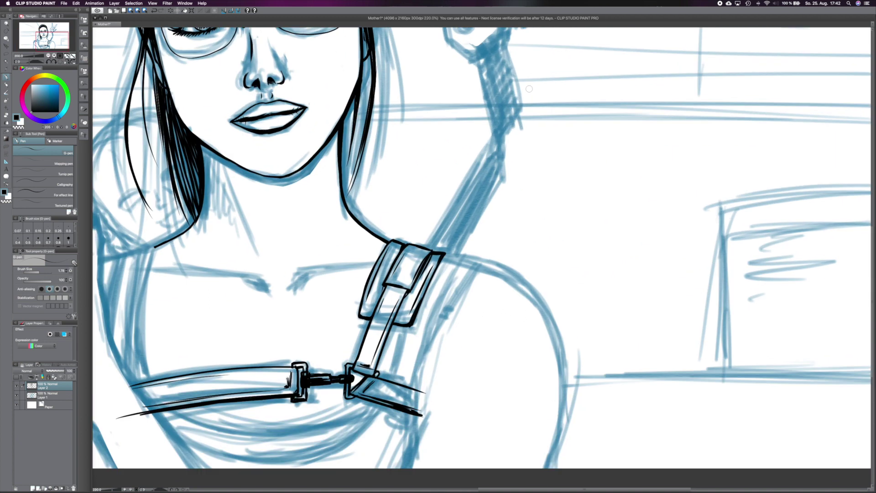
pyautogui.moveTo(395, 349); pyautogui.dragTo(372, 407)
pyautogui.moveTo(457, 273); pyautogui.dragTo(394, 418)
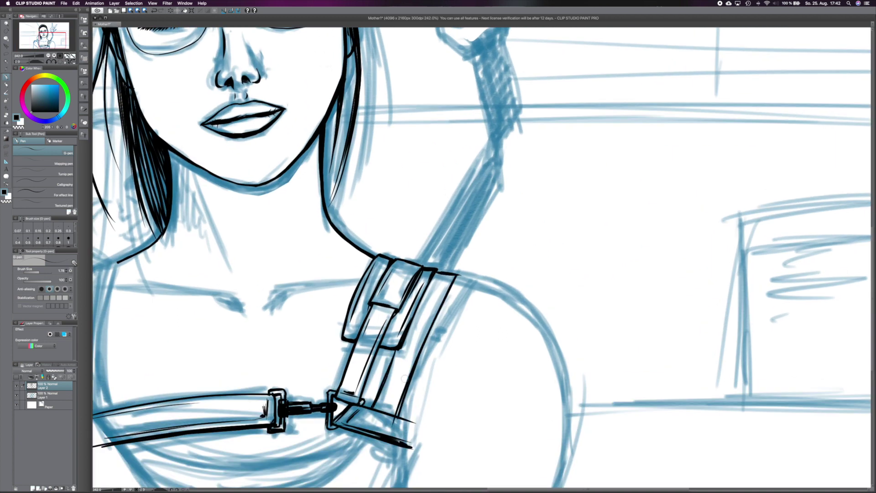
pyautogui.scroll(2, 410, 319)
pyautogui.moveTo(389, 321); pyautogui.dragTo(364, 389)
# - Rework the side strap's lower edge and the body line beneath it, undoing rejected strokes
pyautogui.moveTo(339, 272); pyautogui.dragTo(403, 315)
pyautogui.moveTo(301, 295); pyautogui.dragTo(396, 356)
pyautogui.moveTo(337, 298); pyautogui.dragTo(384, 342)
pyautogui.press('super+z')
pyautogui.press('super+z')
pyautogui.press('super+z')
pyautogui.press('super+z')
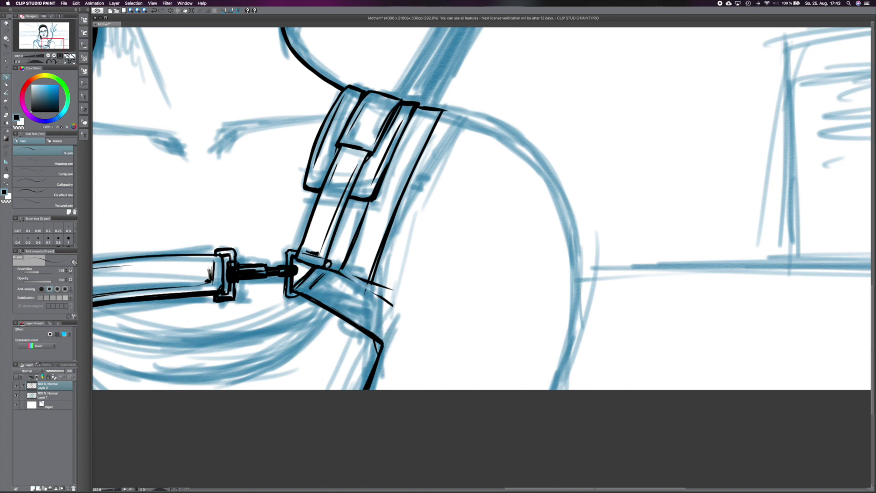
# - Ink the side strap's upper edge and closing end, redoing rejected strokes, and hatch the shadow beneath it
pyautogui.moveTo(337, 269); pyautogui.dragTo(397, 303)
pyautogui.moveTo(398, 300)
pyautogui.mouseDown()
pyautogui.moveTo(374, 365)
pyautogui.moveTo(381, 335)
pyautogui.mouseUp()
pyautogui.press('super+z')
pyautogui.press('super+z')
pyautogui.moveTo(312, 287); pyautogui.dragTo(380, 333)
pyautogui.moveTo(380, 253); pyautogui.dragTo(366, 296)
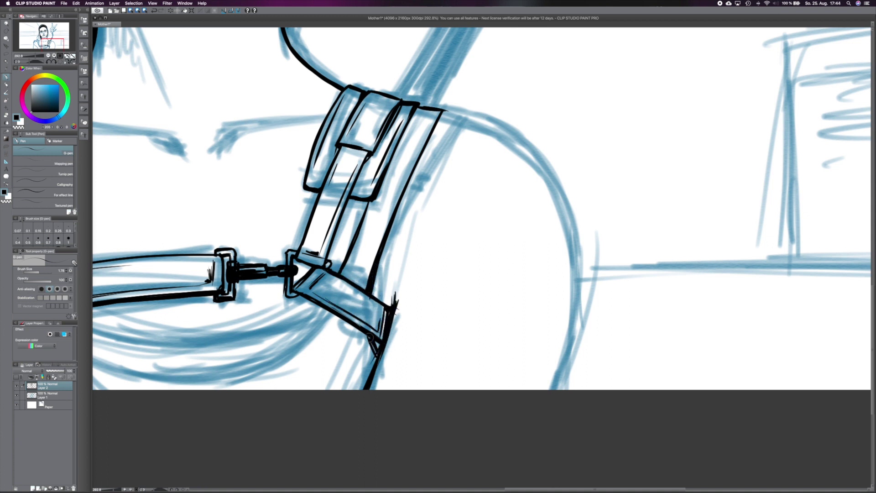
pyautogui.moveTo(360, 331); pyautogui.dragTo(373, 369)
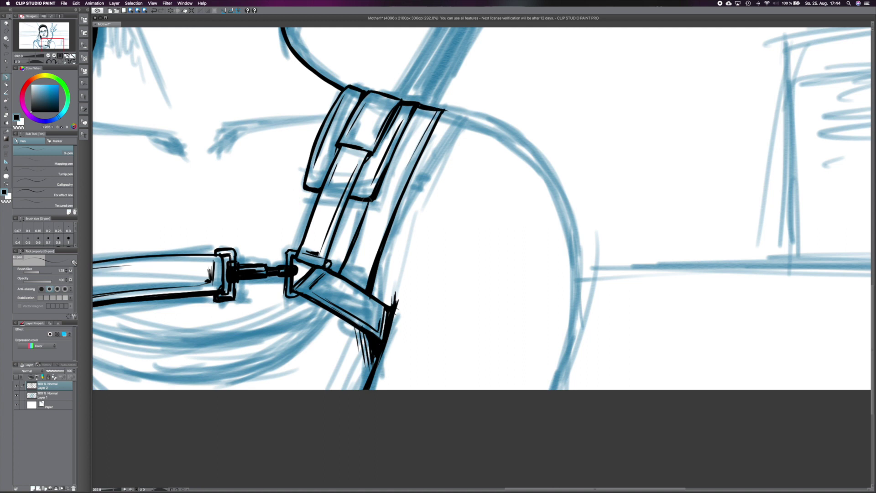
# - Ink the mechanical arm's lower segment rising from the shoulder, with its joint and dense black shading
pyautogui.scroll(5, 479, 205)
pyautogui.moveTo(445, 114)
pyautogui.mouseDown()
pyautogui.moveTo(439, 137)
pyautogui.moveTo(449, 145)
pyautogui.moveTo(424, 160)
pyautogui.moveTo(355, 269)
pyautogui.mouseUp()
pyautogui.hotkey('ctrl', 'space')
pyautogui.moveTo(454, 147); pyautogui.dragTo(415, 242)
pyautogui.moveTo(440, 193); pyautogui.dragTo(389, 279)
pyautogui.moveTo(438, 162)
pyautogui.mouseDown()
pyautogui.moveTo(371, 273)
pyautogui.moveTo(354, 275)
pyautogui.mouseUp()
pyautogui.moveTo(443, 151); pyautogui.dragTo(431, 156)
pyautogui.moveTo(452, 149); pyautogui.dragTo(381, 275)
pyautogui.moveTo(451, 159); pyautogui.dragTo(420, 223)
pyautogui.moveTo(455, 147); pyautogui.dragTo(447, 173)
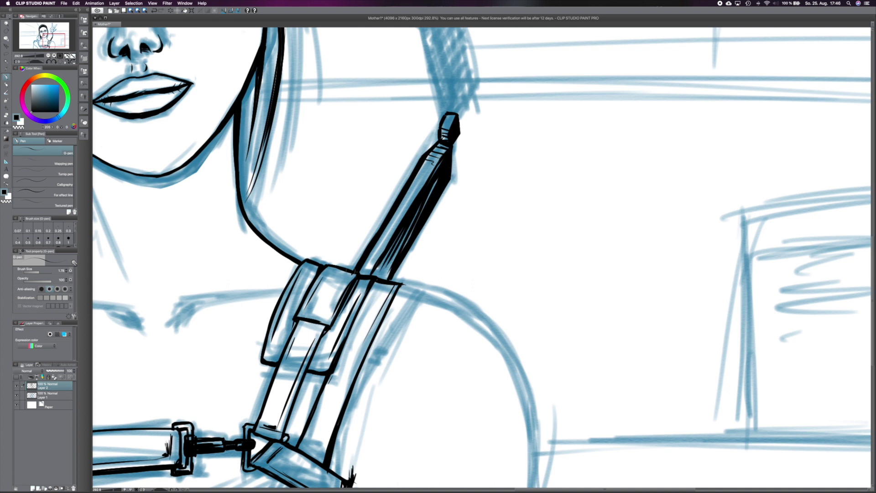
# - Ink the mechanical hand's upright finger and the sides of its angular palm
pyautogui.scroll(-3, 479, 256)
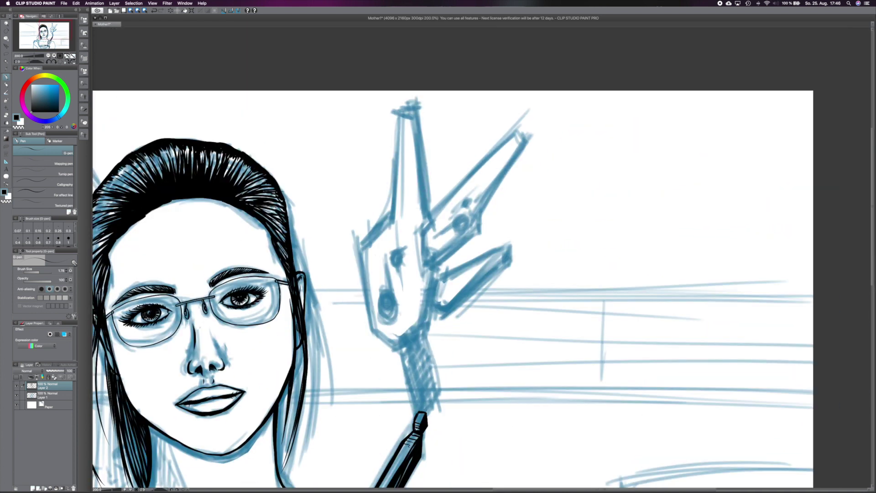
pyautogui.moveTo(396, 114); pyautogui.dragTo(422, 97)
pyautogui.moveTo(397, 109); pyautogui.dragTo(391, 226)
pyautogui.moveTo(414, 95)
pyautogui.mouseDown()
pyautogui.moveTo(426, 218)
pyautogui.moveTo(355, 253)
pyautogui.mouseUp()
pyautogui.moveTo(359, 231); pyautogui.dragTo(382, 355)
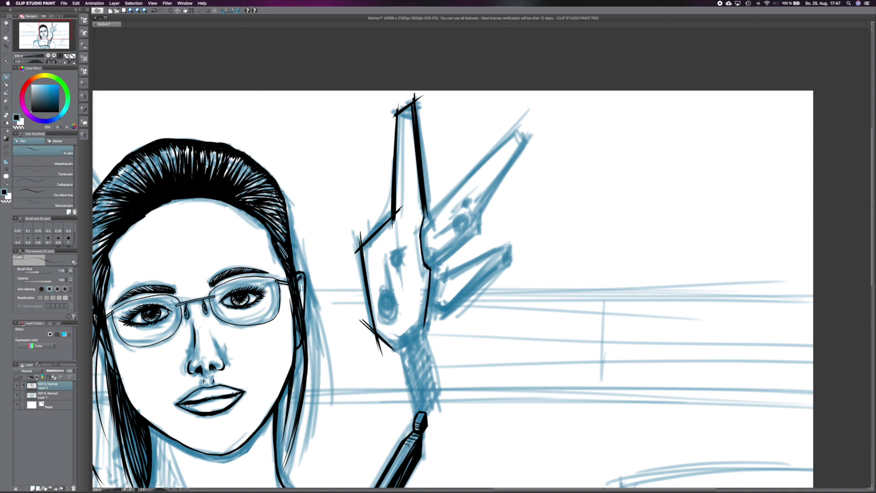
# - Ink the mechanical hand's two slanted fingers with their pointed tips and angular bases
pyautogui.moveTo(424, 235); pyautogui.dragTo(524, 128)
pyautogui.moveTo(458, 184)
pyautogui.mouseDown()
pyautogui.moveTo(526, 126)
pyautogui.moveTo(480, 212)
pyautogui.mouseUp()
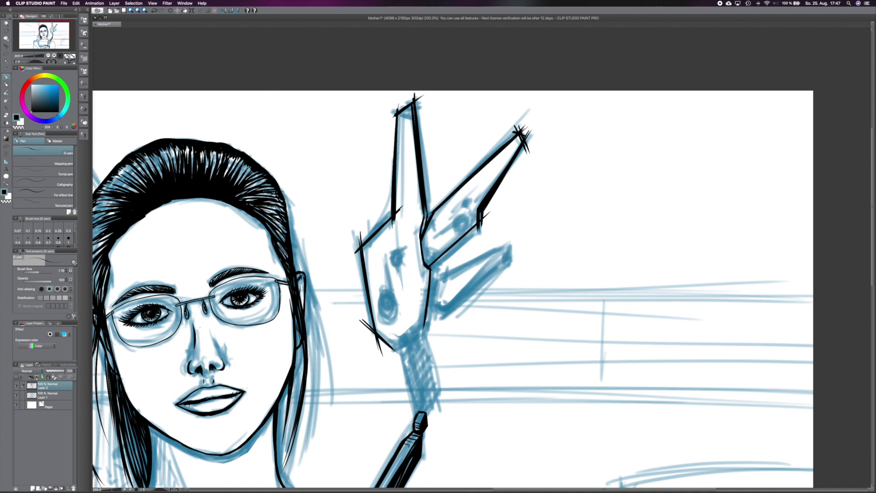
pyautogui.moveTo(429, 279); pyautogui.dragTo(532, 234)
pyautogui.moveTo(428, 301)
pyautogui.mouseDown()
pyautogui.moveTo(447, 311)
pyautogui.moveTo(512, 255)
pyautogui.mouseUp()
pyautogui.moveTo(505, 239); pyautogui.dragTo(507, 269)
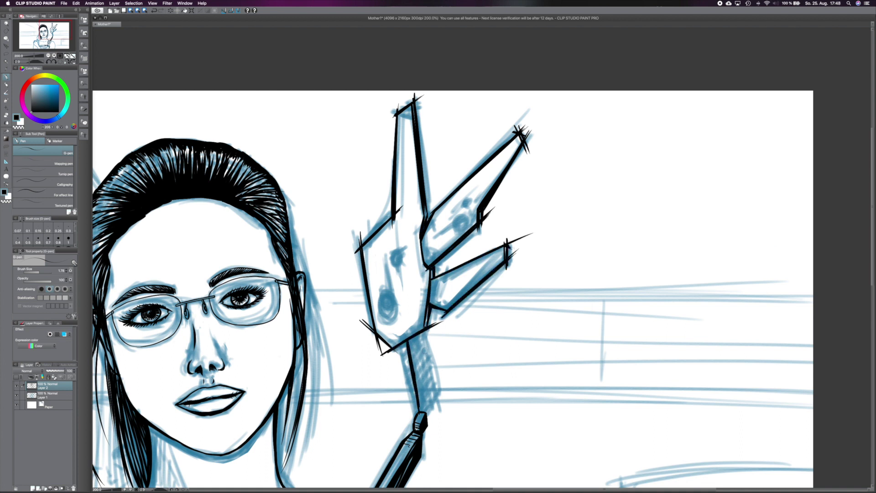
# - Ink and darken the mechanical wrist segment between the palm and the arm joint, and trim the upright fingertip's stray line ends
pyautogui.moveTo(422, 333); pyautogui.dragTo(429, 395)
pyautogui.moveTo(415, 337); pyautogui.dragTo(425, 412)
pyautogui.moveTo(420, 331); pyautogui.dragTo(431, 397)
pyautogui.moveTo(423, 365); pyautogui.dragTo(417, 335)
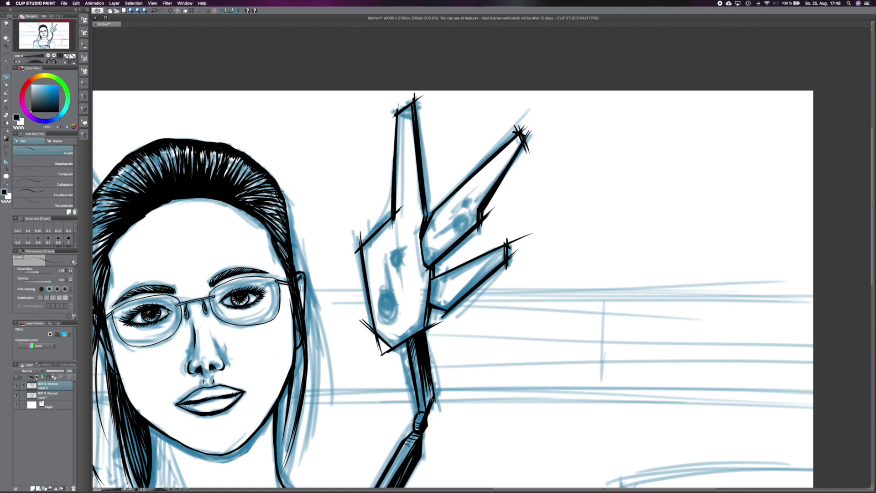
pyautogui.scroll(3, 402, 80)
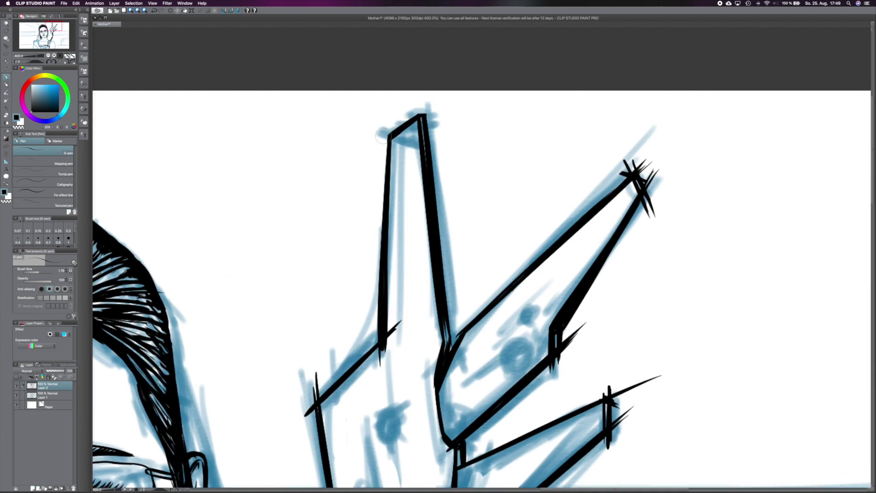
# - Ink the shoulder's outer curve below the mechanical arm and a thin strap with a small buckle beside the shoulder straps
pyautogui.scroll(-5, 381, 135)
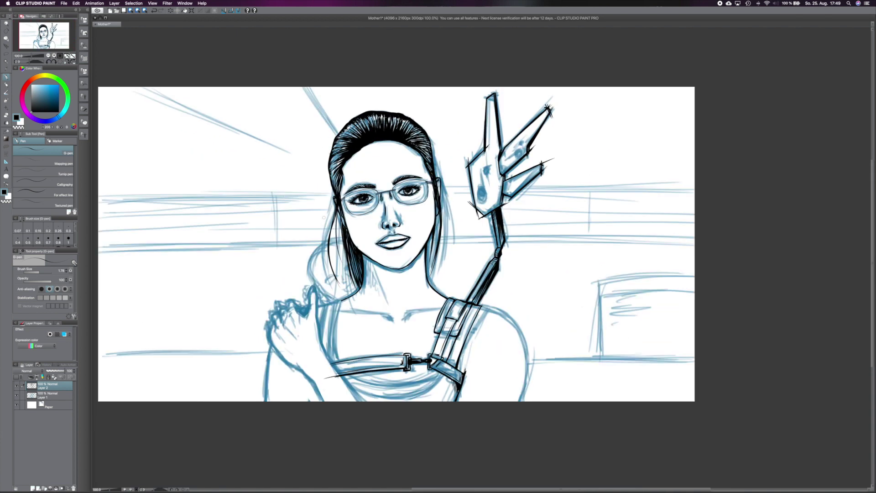
pyautogui.scroll(4, 528, 251)
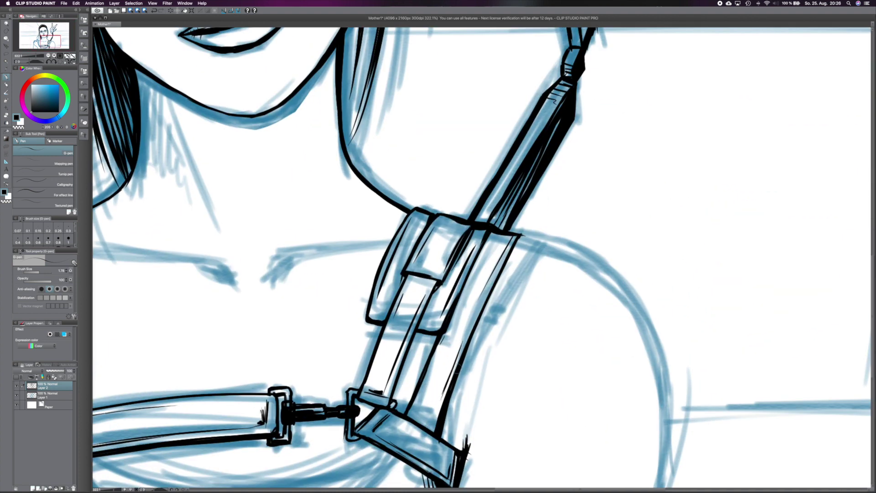
pyautogui.scroll(-2, 483, 258)
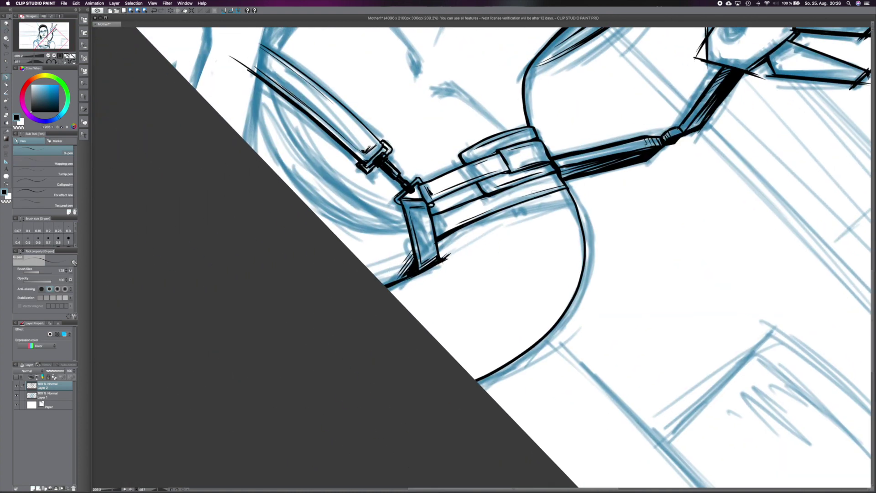
pyautogui.moveTo(478, 163); pyautogui.dragTo(457, 228)
pyautogui.moveTo(452, 154)
pyautogui.mouseDown()
pyautogui.moveTo(442, 254)
pyautogui.moveTo(410, 192)
pyautogui.moveTo(343, 156)
pyautogui.mouseUp()
pyautogui.press('p')
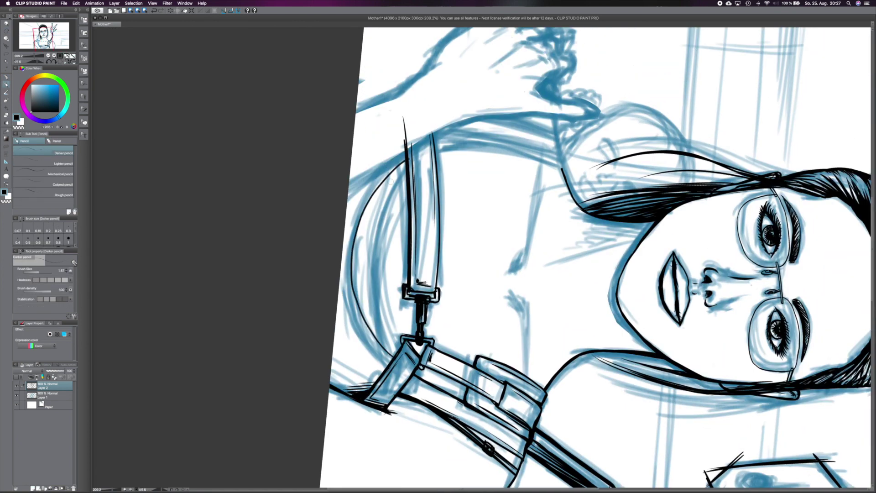
# - Ink the shoulder strap's two curved edges on the baby's side, redoing rejected strokes, and extend the shoulder line across its top
pyautogui.press('r')
pyautogui.moveTo(344, 156); pyautogui.dragTo(328, 297)
pyautogui.press('p')
pyautogui.moveTo(352, 197); pyautogui.dragTo(349, 292)
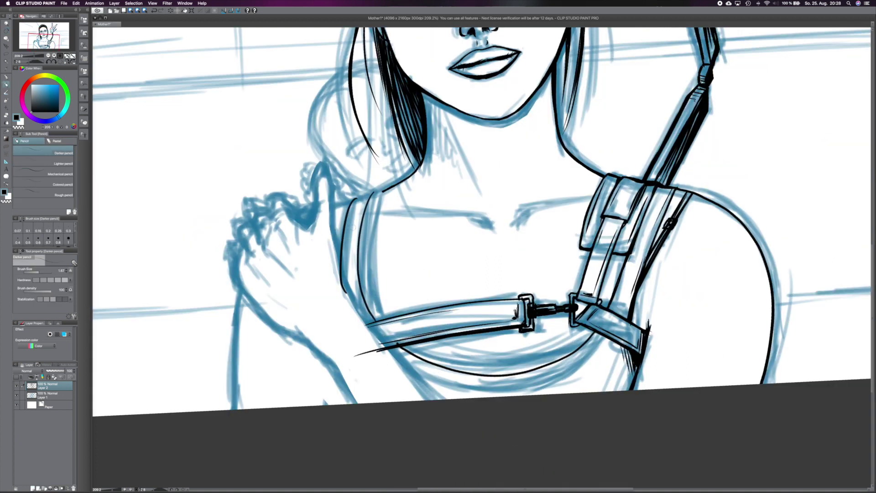
pyautogui.hotkey('ctrl', 'z')
pyautogui.moveTo(371, 192)
pyautogui.mouseDown()
pyautogui.moveTo(365, 331)
pyautogui.moveTo(343, 297)
pyautogui.mouseUp()
pyautogui.hotkey('ctrl', 'z')
pyautogui.moveTo(374, 196); pyautogui.dragTo(333, 206)
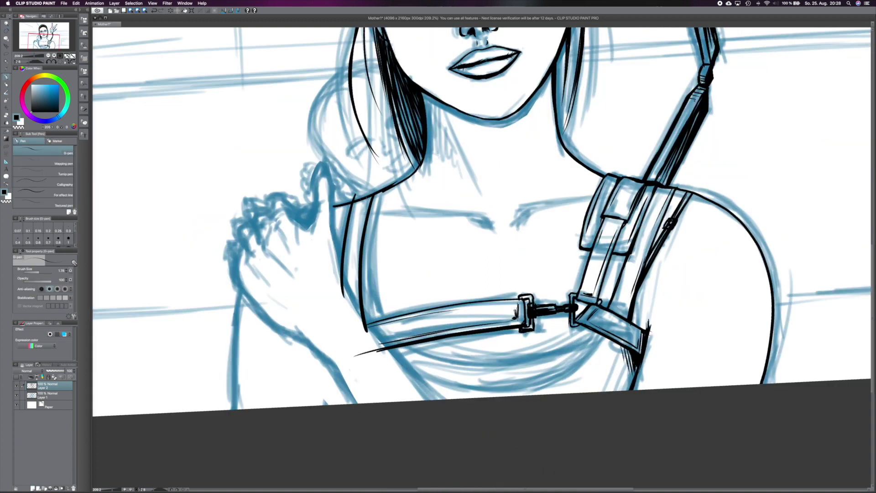
# - Ink two long curved garment folds beneath the chest strap
pyautogui.hotkey('ctrl', 'z')
pyautogui.moveTo(385, 358)
pyautogui.mouseDown()
pyautogui.moveTo(479, 394)
pyautogui.moveTo(593, 333)
pyautogui.mouseUp()
pyautogui.scroll(4, 377, 197)
pyautogui.press('e')
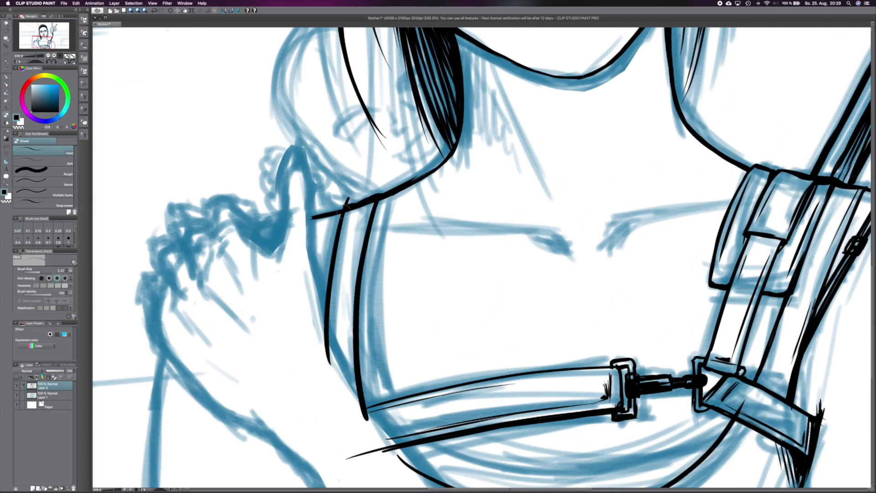
pyautogui.press('p')
pyautogui.moveTo(369, 205); pyautogui.dragTo(306, 73)
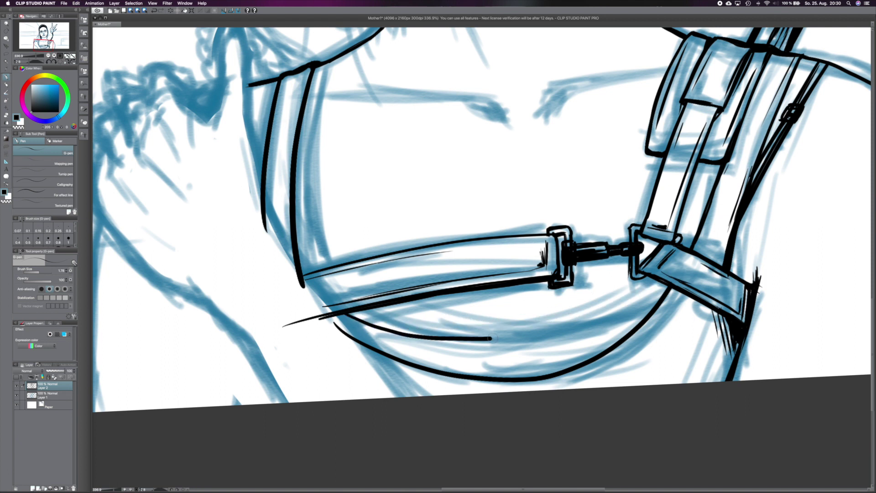
pyautogui.scroll(-3, 447, 151)
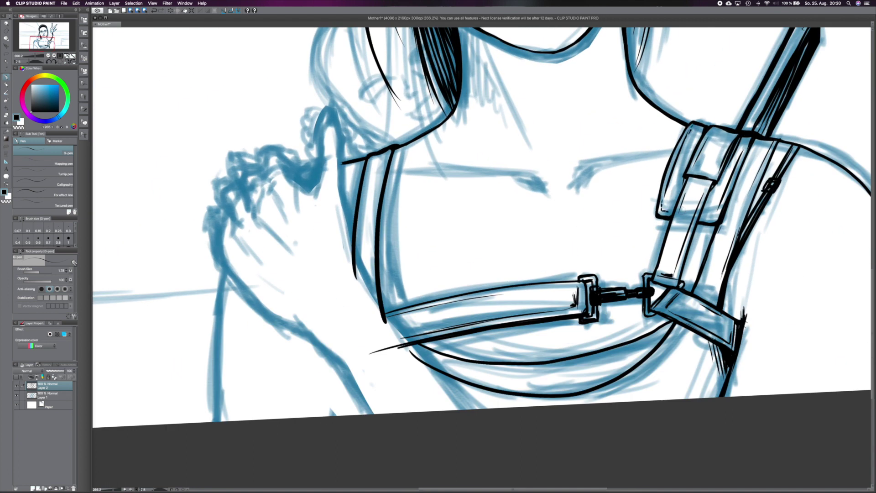
# - Add inner lines to the shoulder strap on the baby's side and ink both edges of the upper arm below the hand
pyautogui.moveTo(375, 164); pyautogui.dragTo(370, 251)
pyautogui.moveTo(228, 258); pyautogui.dragTo(223, 419)
pyautogui.moveTo(336, 345); pyautogui.dragTo(335, 415)
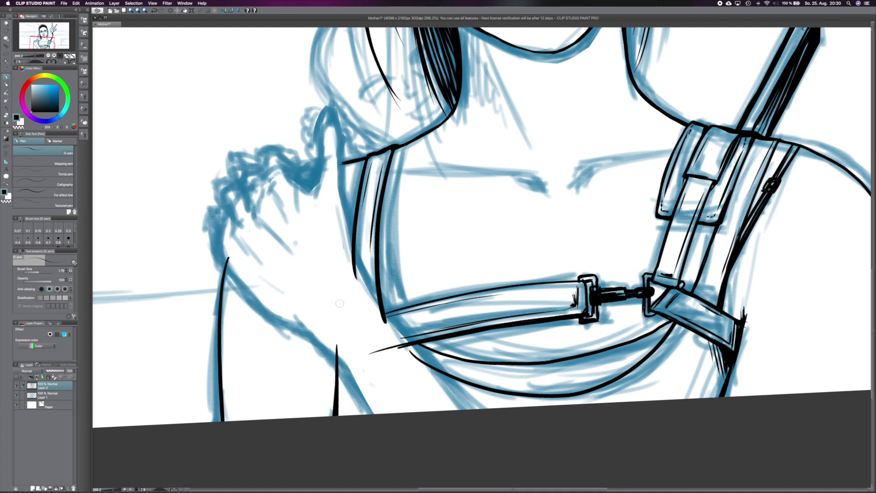
# - Ink both edges of the raised forearm and the thumb with its nail, clearing strap lines that cross the arm
pyautogui.moveTo(294, 328); pyautogui.dragTo(371, 413)
pyautogui.moveTo(331, 105); pyautogui.dragTo(387, 321)
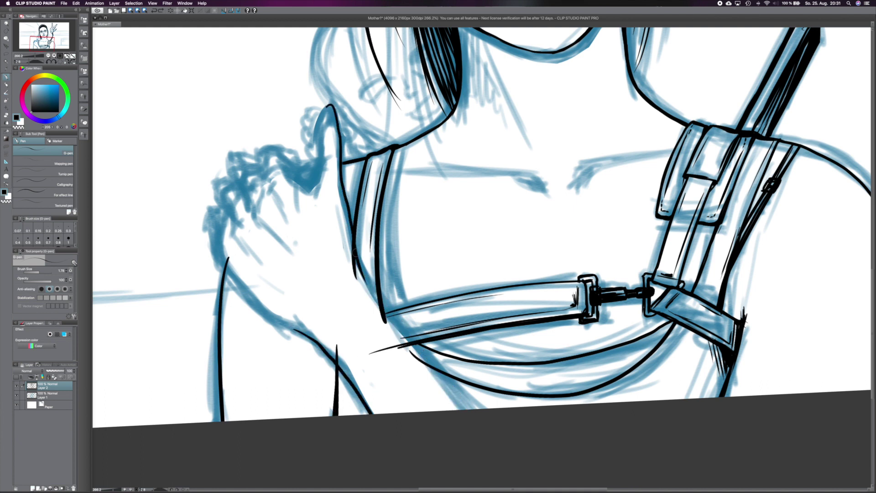
pyautogui.moveTo(355, 260); pyautogui.dragTo(475, 408)
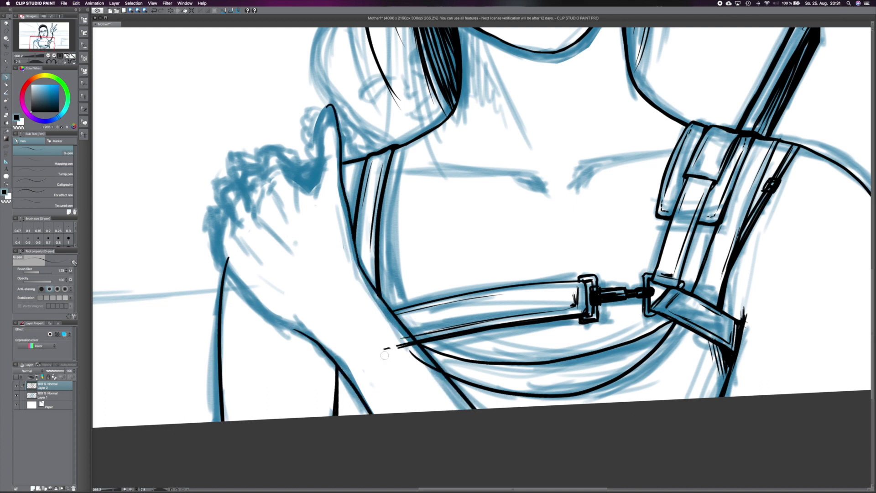
pyautogui.scroll(3, 325, 104)
pyautogui.moveTo(333, 104)
pyautogui.mouseDown()
pyautogui.moveTo(311, 145)
pyautogui.moveTo(316, 192)
pyautogui.mouseUp()
pyautogui.moveTo(335, 109); pyautogui.dragTo(327, 140)
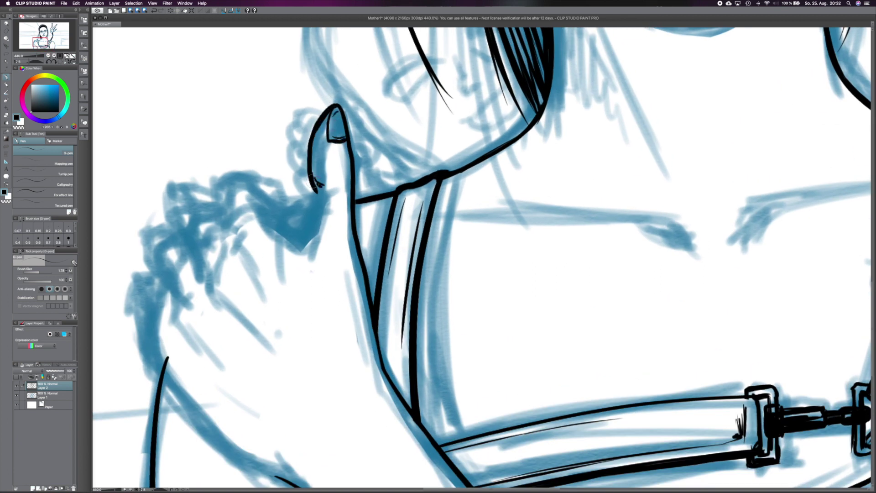
# - Ink the hand's curled fingers, the knuckle lines and the outer edge of the hand down to the wrist
pyautogui.moveTo(316, 181); pyautogui.dragTo(298, 238)
pyautogui.moveTo(247, 183); pyautogui.dragTo(301, 239)
pyautogui.moveTo(223, 173)
pyautogui.mouseDown()
pyautogui.moveTo(282, 213)
pyautogui.moveTo(232, 250)
pyautogui.mouseUp()
pyautogui.moveTo(192, 178)
pyautogui.mouseDown()
pyautogui.moveTo(190, 280)
pyautogui.moveTo(218, 313)
pyautogui.mouseUp()
pyautogui.moveTo(218, 313); pyautogui.dragTo(308, 204)
pyautogui.moveTo(269, 123); pyautogui.dragTo(258, 210)
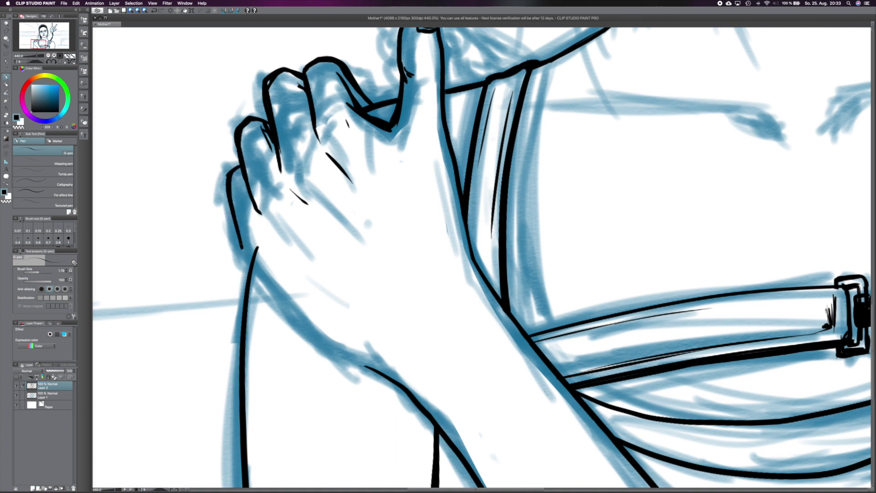
pyautogui.moveTo(374, 370); pyautogui.dragTo(243, 245)
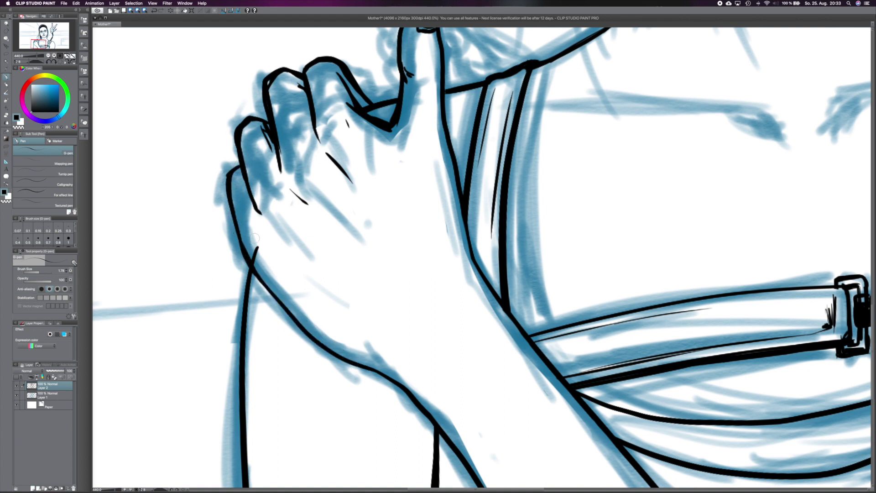
pyautogui.scroll(-5, 431, 220)
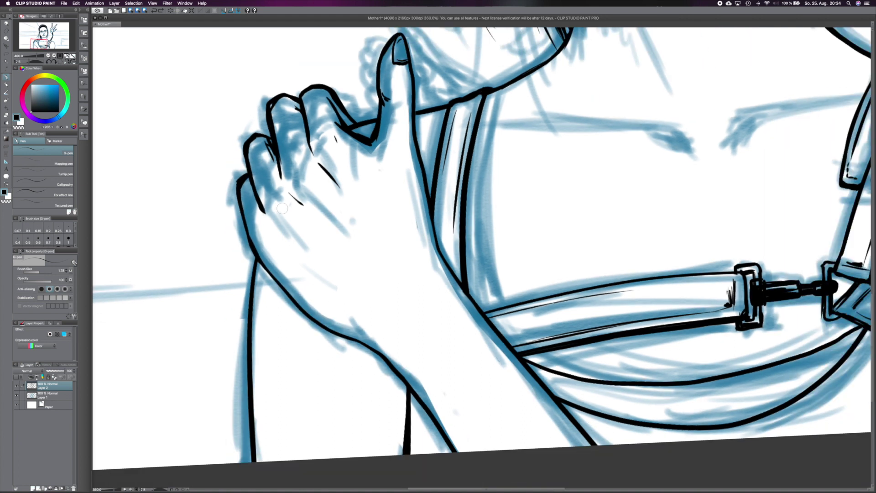
# - Finish the knuckle creases on the hand and add small hatch lines to the shoulder strap just beneath its flap
pyautogui.scroll(5, 431, 220)
pyautogui.moveTo(430, 221); pyautogui.dragTo(574, 156)
pyautogui.moveTo(235, 197); pyautogui.dragTo(378, 221)
pyautogui.hotkey('ctrl', 'z')
pyautogui.scroll(-3, 398, 150)
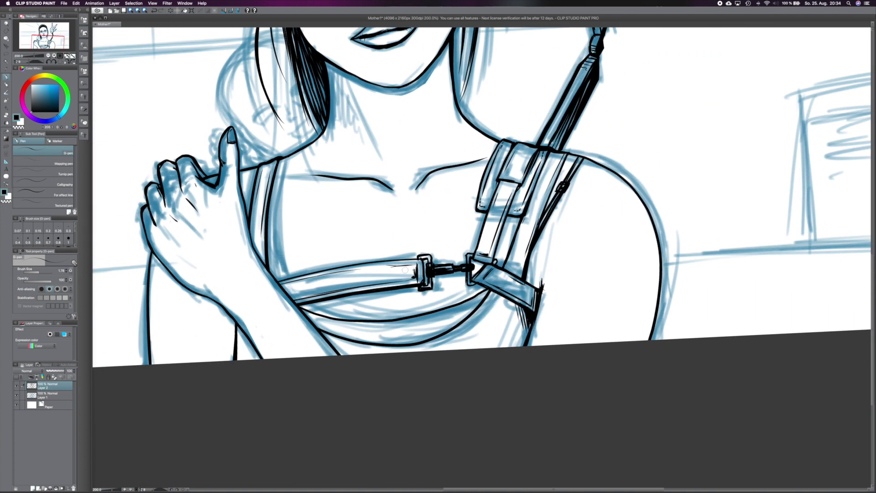
pyautogui.scroll(3, 507, 184)
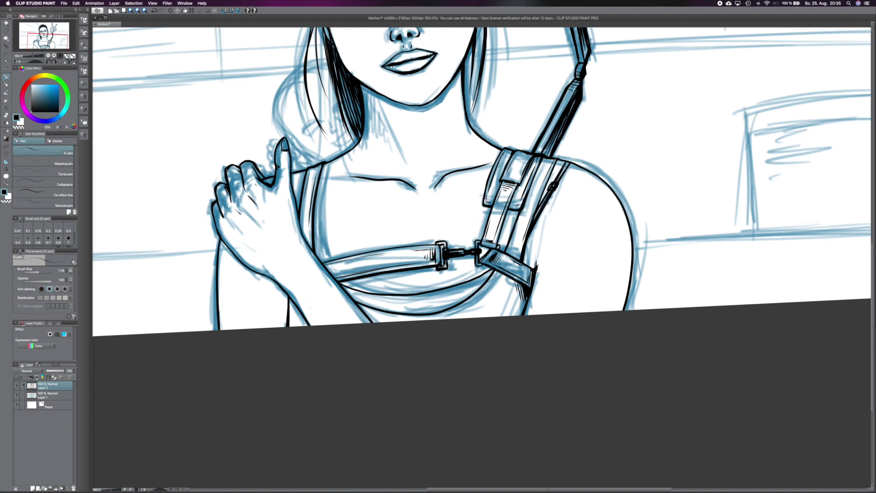
# - Clear the stray ink strokes crossing the tip of the mechanical hand's middle finger
pyautogui.scroll(-5, 482, 256)
pyautogui.scroll(3, 552, 264)
pyautogui.scroll(-3, 399, 296)
pyautogui.scroll(3, 456, 253)
pyautogui.scroll(-5, 291, 317)
pyautogui.scroll(10, 534, 108)
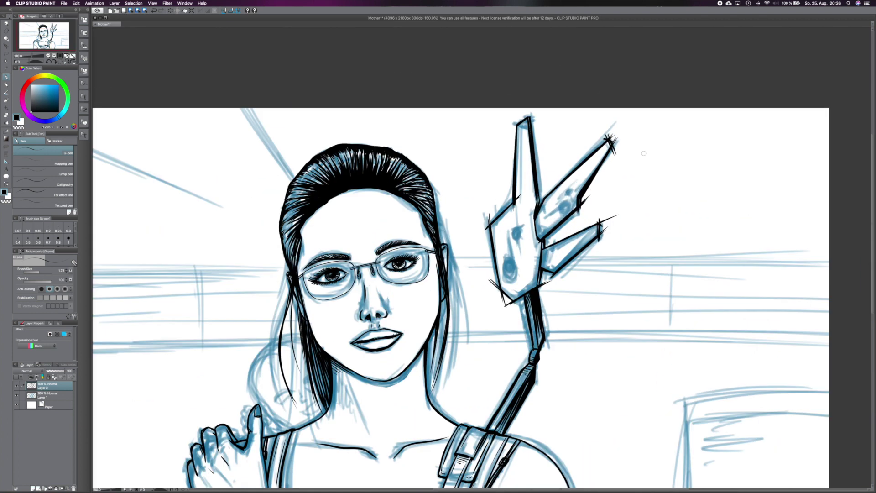
pyautogui.press('super+z')
pyautogui.press('super+z')
pyautogui.press('super+z')
pyautogui.press('super+z')
pyautogui.press('super+z')
pyautogui.press('super+z')
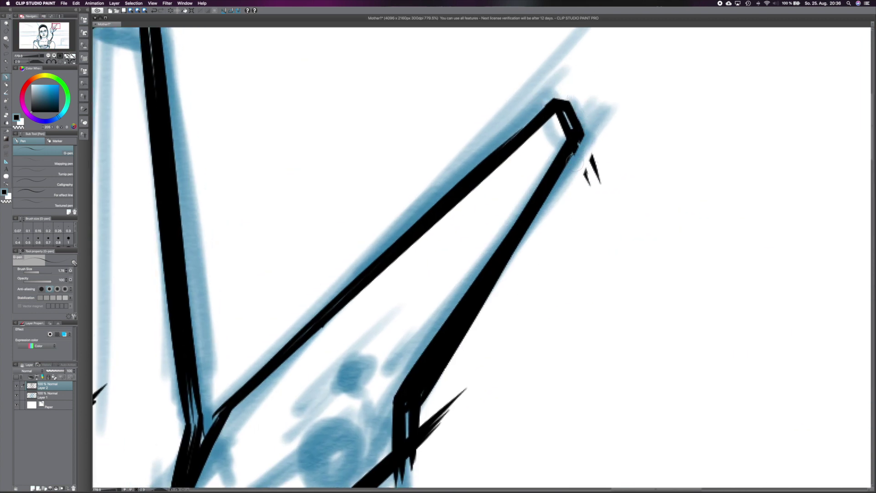
pyautogui.moveTo(244, 402); pyautogui.dragTo(431, 165)
# - Trim the overshooting ink lines at the mechanical palm's outer upper corner and at the middle finger's lower joint
pyautogui.press('super+z')
pyautogui.press('super+z')
pyautogui.press('super+z')
pyautogui.press('super+z')
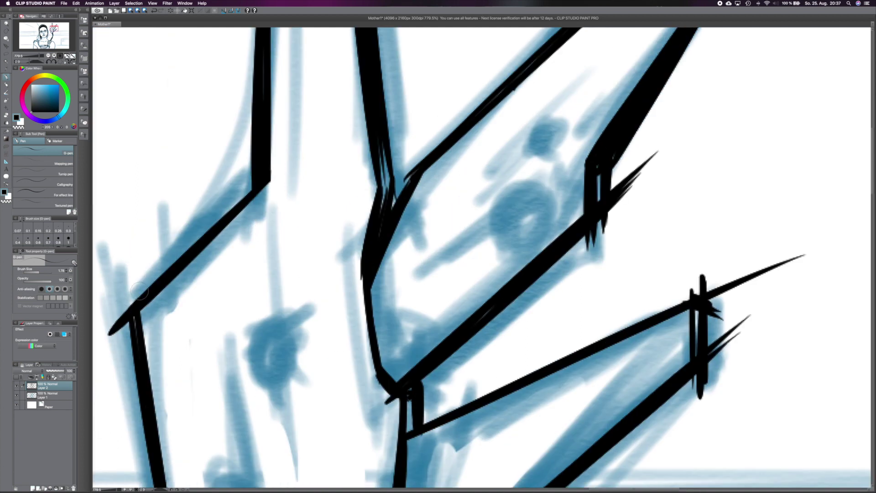
pyautogui.press('super+z')
pyautogui.press('super+z')
pyautogui.press('super+z')
pyautogui.scroll(-5, 409, 178)
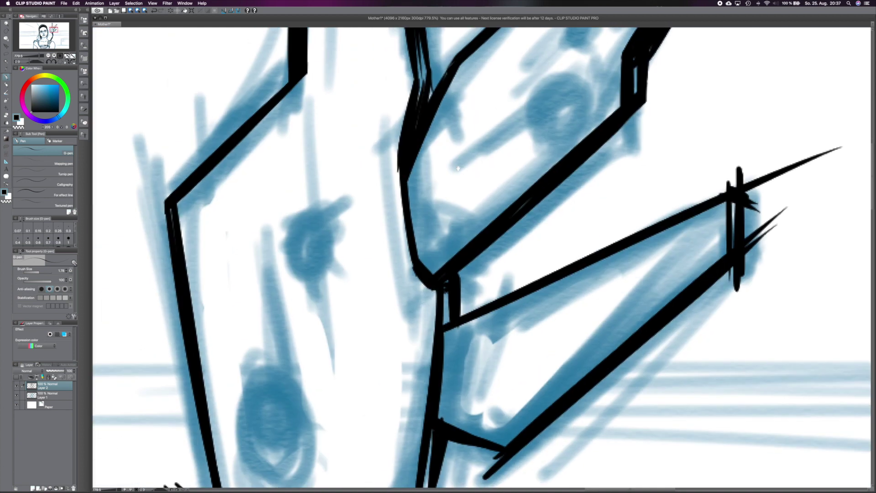
# - Trim the overshooting line ends on the mechanical hand's lowest finger and at the palm's lower corners above the arm
pyautogui.hscroll(5, 580, 121)
pyautogui.press('super+z')
pyautogui.press('super+z')
pyautogui.press('super+z')
pyautogui.press('super+z')
pyautogui.press('super+z')
pyautogui.scroll(-5, 447, 242)
pyautogui.press('super+z')
pyautogui.press('super+z')
pyautogui.press('super+z')
pyautogui.press('super+z')
pyautogui.press('super+z')
pyautogui.press('super+z')
pyautogui.press('super+z')
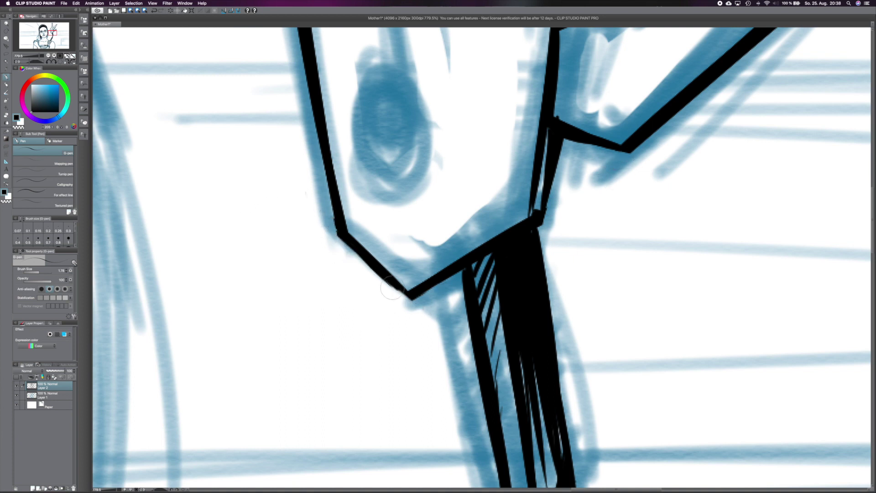
# - Ink a large and a small filled oval with short pegs on the mechanical palm, plus a notch on its outer edge
pyautogui.scroll(5, 392, 289)
pyautogui.moveTo(392, 255)
pyautogui.mouseDown()
pyautogui.moveTo(360, 374)
pyautogui.moveTo(388, 348)
pyautogui.moveTo(437, 387)
pyautogui.mouseUp()
pyautogui.moveTo(315, 98); pyautogui.dragTo(312, 130)
pyautogui.moveTo(426, 156); pyautogui.dragTo(424, 159)
pyautogui.moveTo(417, 128); pyautogui.dragTo(422, 156)
pyautogui.moveTo(405, 196); pyautogui.dragTo(393, 195)
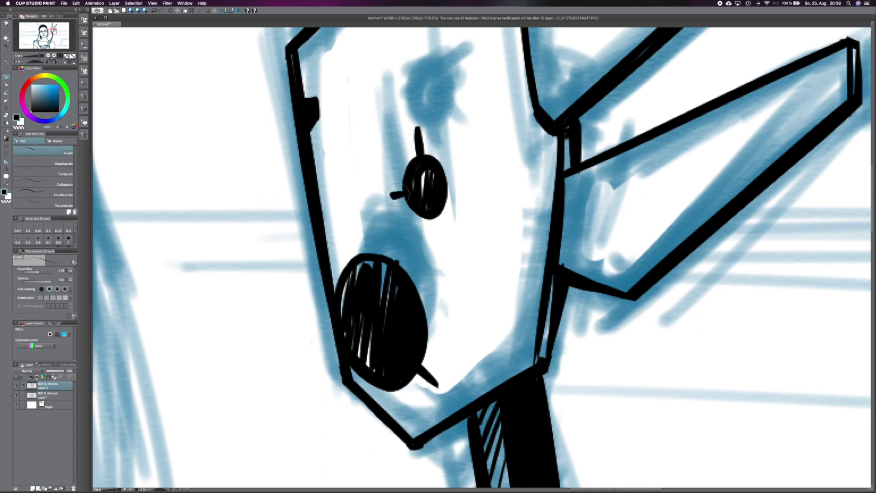
# - Ink a cross line and notch on the mechanical hand's upright finger, and two filled circles with a bar on the middle finger
pyautogui.scroll(10, 397, 195)
pyautogui.moveTo(525, 135); pyautogui.dragTo(452, 147)
pyautogui.moveTo(529, 240); pyautogui.dragTo(526, 262)
pyautogui.scroll(-10, 444, 148)
pyautogui.moveTo(456, 200); pyautogui.dragTo(475, 256)
pyautogui.moveTo(474, 164); pyautogui.dragTo(472, 167)
pyautogui.moveTo(426, 244); pyautogui.dragTo(369, 295)
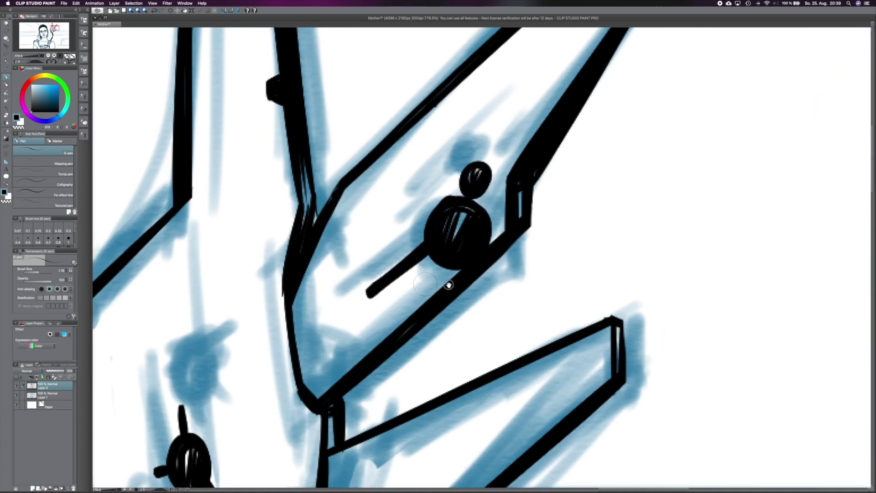
# - Ink a small filled circle and a cross line near the tip of the mechanical hand's lowest finger
pyautogui.scroll(-5, 448, 284)
pyautogui.moveTo(387, 389); pyautogui.dragTo(393, 402)
pyautogui.scroll(-5, 393, 397)
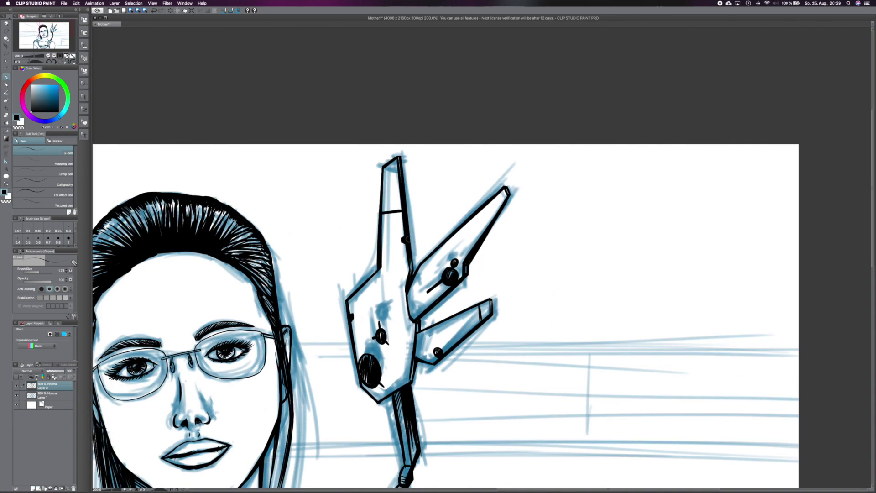
# - Thicken the inked edges of the mechanical hand's upright finger and the slanted upper edge of its palm
pyautogui.scroll(5, 407, 239)
pyautogui.moveTo(365, 162)
pyautogui.mouseDown()
pyautogui.moveTo(353, 279)
pyautogui.moveTo(396, 137)
pyautogui.moveTo(406, 241)
pyautogui.moveTo(403, 205)
pyautogui.mouseUp()
pyautogui.press('super+z')
pyautogui.scroll(-5, 406, 206)
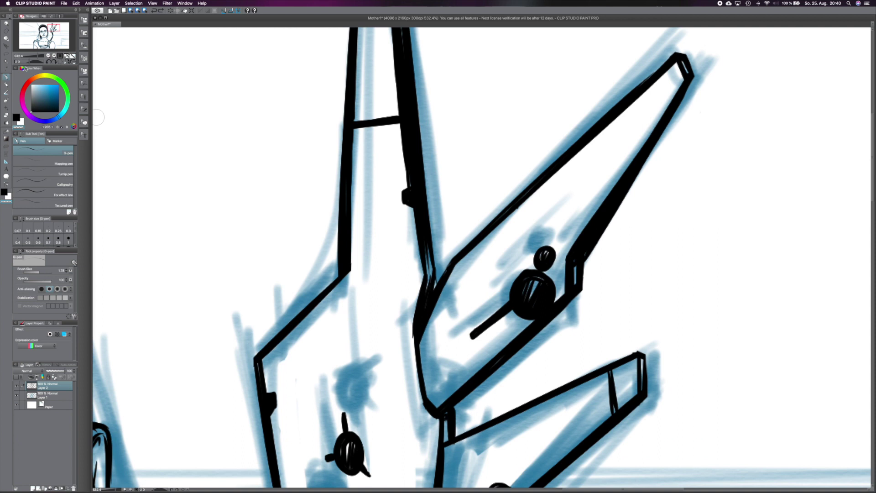
pyautogui.moveTo(411, 188); pyautogui.dragTo(424, 288)
pyautogui.scroll(-3, 424, 288)
pyautogui.moveTo(419, 210); pyautogui.dragTo(449, 349)
pyautogui.moveTo(271, 287); pyautogui.dragTo(314, 247)
pyautogui.press('super+z')
pyautogui.moveTo(273, 286); pyautogui.dragTo(367, 191)
pyautogui.moveTo(299, 260); pyautogui.dragTo(367, 189)
# - Thicken the mechanical palm's inner edge and the outlines of the lowest and middle fingers
pyautogui.scroll(-7, 287, 285)
pyautogui.moveTo(356, 311); pyautogui.dragTo(410, 273)
pyautogui.moveTo(428, 119); pyautogui.dragTo(406, 274)
pyautogui.scroll(5, 406, 274)
pyautogui.moveTo(388, 320); pyautogui.dragTo(578, 222)
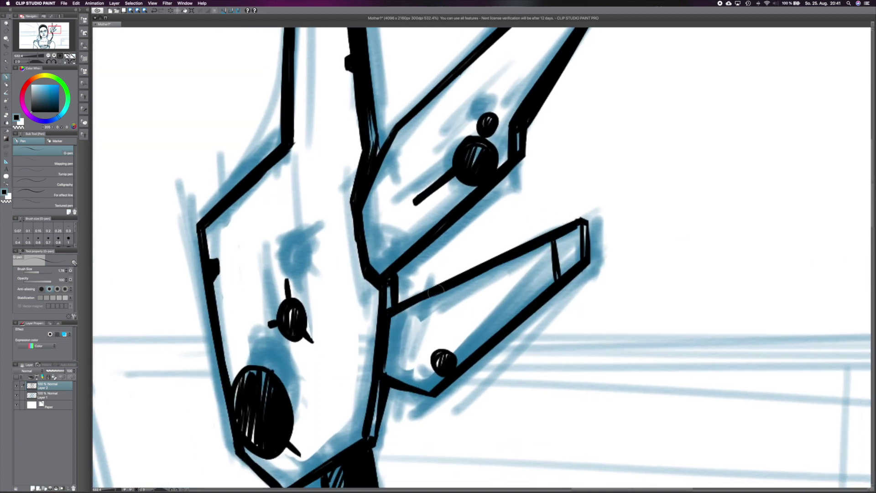
pyautogui.scroll(3, 457, 126)
pyautogui.moveTo(609, 39)
pyautogui.mouseDown()
pyautogui.moveTo(497, 219)
pyautogui.moveTo(479, 273)
pyautogui.mouseUp()
pyautogui.moveTo(360, 378); pyautogui.dragTo(458, 292)
pyautogui.scroll(-10, 404, 346)
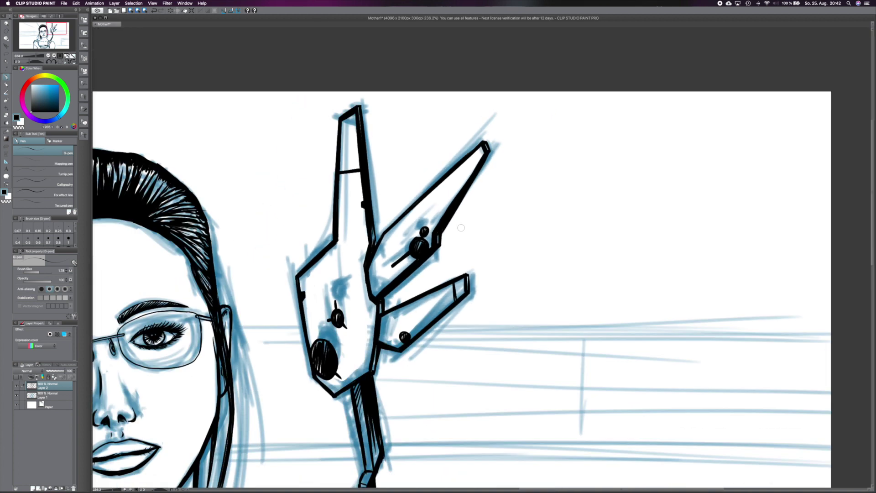
# - Hide the blue sketch layer, choose a tan skin colour and add a new layer beneath the inks
pyautogui.scroll(2, 404, 345)
pyautogui.click(18, 396)
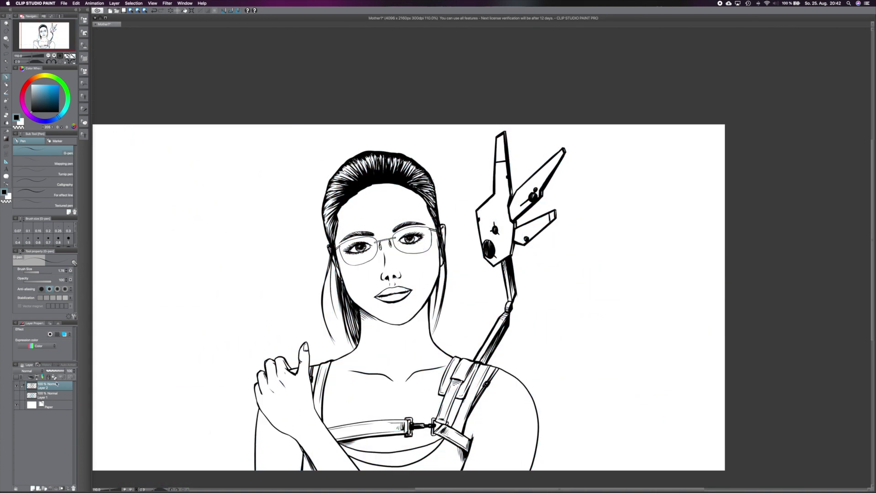
pyautogui.press('p')
pyautogui.click(44, 76)
pyautogui.click(41, 96)
pyautogui.scroll(2, 369, 217)
pyautogui.hotkey('ctrl', 'shift', 'n')
# - Try to fill the face with the tan skin colour using the Close and fill tool
pyautogui.moveTo(367, 176)
pyautogui.mouseDown()
pyautogui.moveTo(343, 191)
pyautogui.moveTo(326, 306)
pyautogui.moveTo(451, 237)
pyautogui.moveTo(358, 322)
pyautogui.mouseUp()
pyautogui.click(6, 130)
pyautogui.click(47, 170)
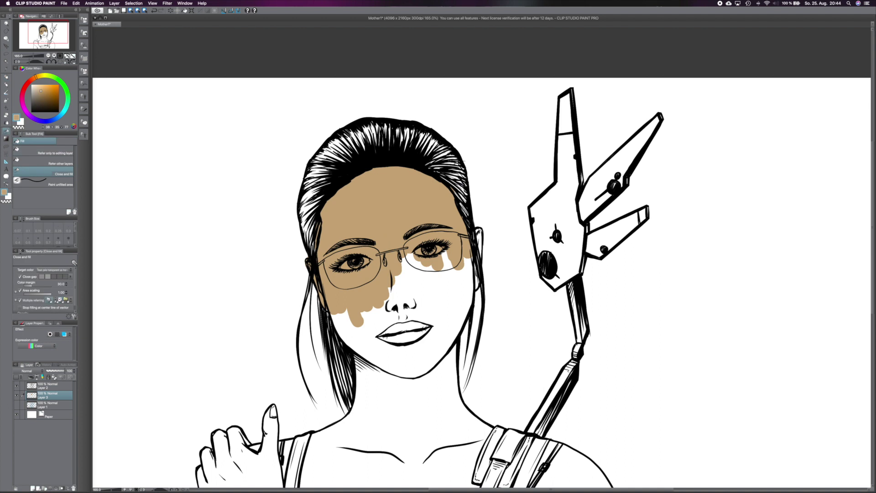
pyautogui.click(402, 332)
pyautogui.click(409, 252)
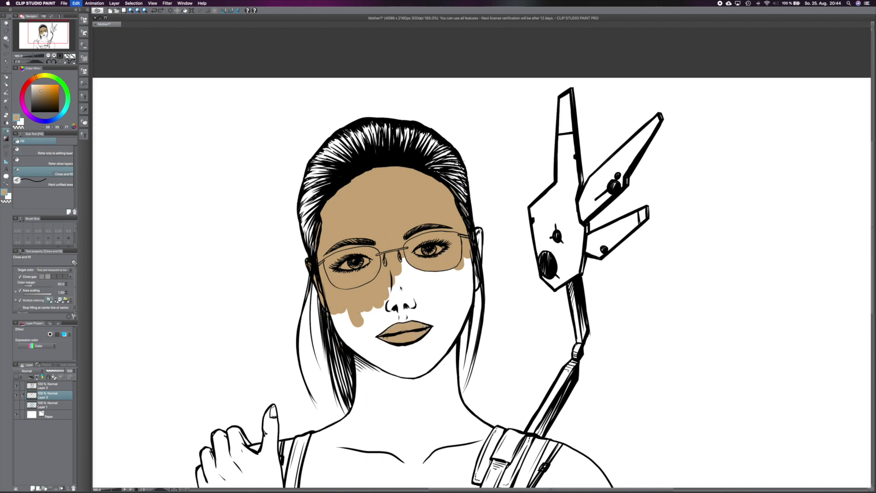
pyautogui.press('super+z')
pyautogui.press('super+z')
pyautogui.press('super+z')
pyautogui.press('super+z')
pyautogui.press('super+z')
pyautogui.press('super+z')
pyautogui.click(420, 165)
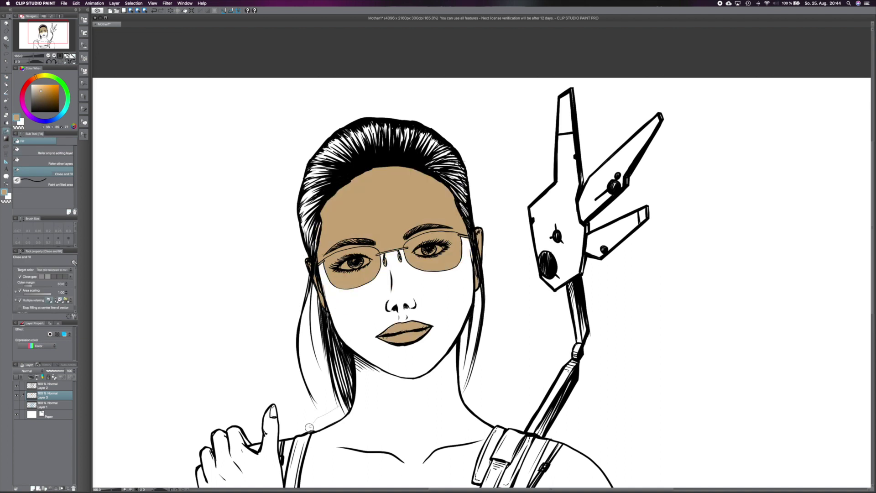
pyautogui.press('super+z')
pyautogui.click(40, 150)
pyautogui.click(391, 195)
pyautogui.press('super+z')
# - Paint the face, neck, chest, arms and hand tan with the Fill-in mono pen marker
pyautogui.press('p')
pyautogui.moveTo(361, 176)
pyautogui.mouseDown()
pyautogui.moveTo(315, 271)
pyautogui.moveTo(410, 205)
pyautogui.moveTo(456, 319)
pyautogui.moveTo(364, 342)
pyautogui.moveTo(410, 296)
pyautogui.mouseUp()
pyautogui.moveTo(414, 274); pyautogui.dragTo(417, 149)
pyautogui.moveTo(274, 292)
pyautogui.mouseDown()
pyautogui.moveTo(267, 360)
pyautogui.moveTo(219, 401)
pyautogui.moveTo(319, 296)
pyautogui.moveTo(440, 249)
pyautogui.moveTo(346, 365)
pyautogui.moveTo(438, 283)
pyautogui.moveTo(383, 296)
pyautogui.moveTo(226, 475)
pyautogui.moveTo(570, 329)
pyautogui.moveTo(548, 433)
pyautogui.moveTo(621, 412)
pyautogui.mouseUp()
pyautogui.scroll(3, 379, 203)
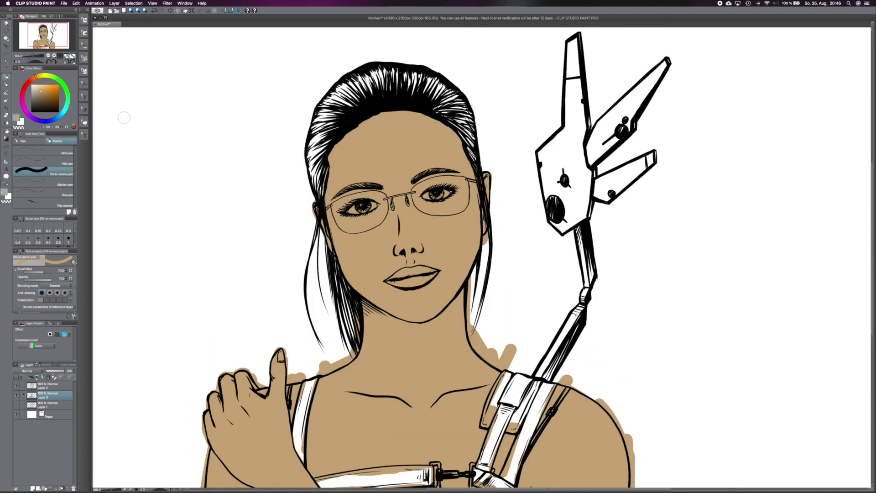
# - Clear the skin colour spilling outside the shoulder line and the thumb on the raised hand's side
pyautogui.press('e')
pyautogui.scroll(5, 343, 179)
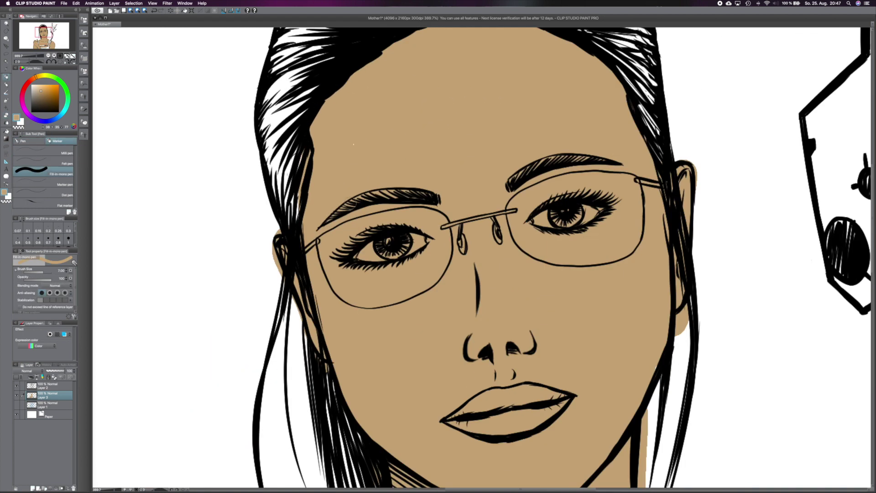
pyautogui.scroll(-3, 274, 273)
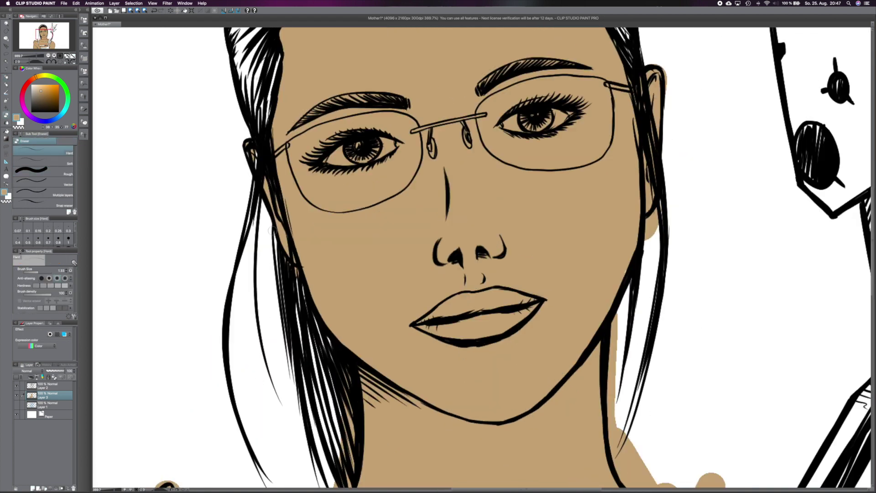
pyautogui.scroll(-5, 274, 273)
pyautogui.scroll(-3, 347, 228)
pyautogui.hscroll(-3, 347, 228)
pyautogui.moveTo(341, 234)
pyautogui.mouseDown()
pyautogui.moveTo(372, 219)
pyautogui.moveTo(327, 249)
pyautogui.mouseUp()
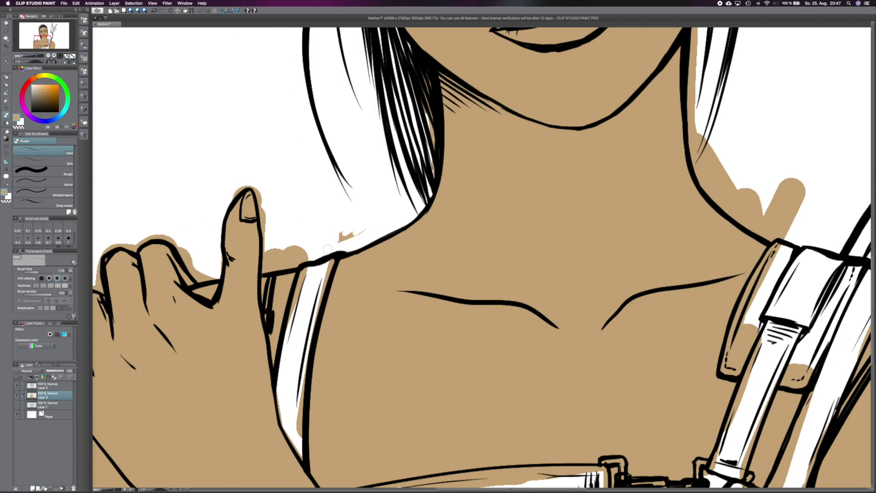
pyautogui.press('p')
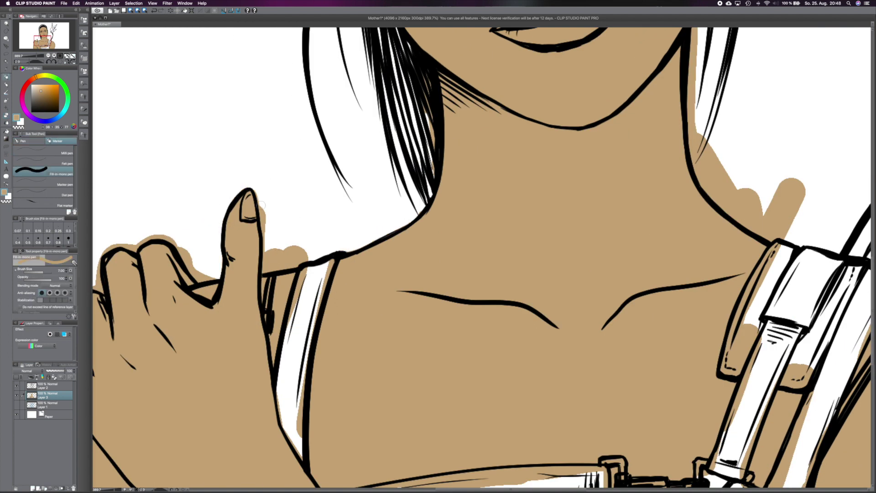
pyautogui.moveTo(270, 267)
pyautogui.mouseDown()
pyautogui.moveTo(283, 260)
pyautogui.moveTo(197, 266)
pyautogui.mouseUp()
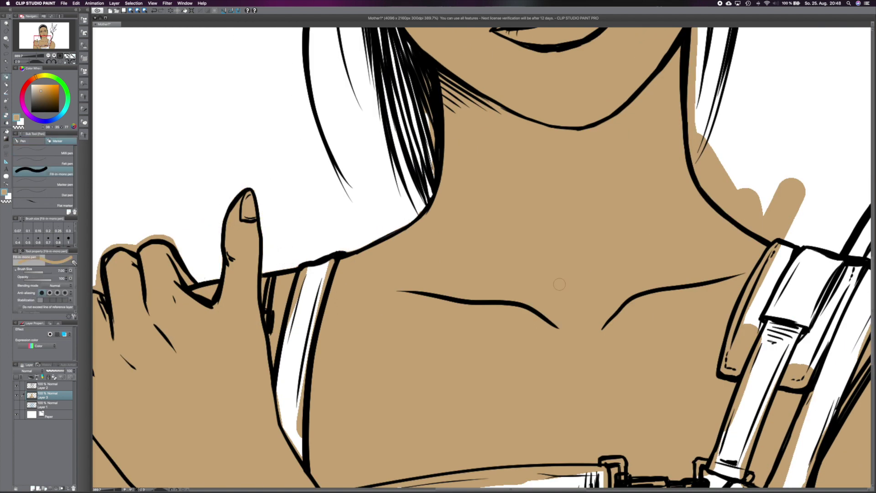
# - Erase the skin colour spilling past the curled fingers, the back of the hand and the arm outlines
pyautogui.press('e')
pyautogui.moveTo(130, 246); pyautogui.dragTo(256, 178)
pyautogui.moveTo(218, 218); pyautogui.dragTo(192, 330)
pyautogui.moveTo(563, 400)
pyautogui.mouseDown()
pyautogui.moveTo(553, 217)
pyautogui.moveTo(176, 339)
pyautogui.mouseUp()
pyautogui.moveTo(457, 365); pyautogui.dragTo(192, 159)
# - Erase the skin colour spilling outside the shoulder, neck and ear on the mechanical arm's side
pyautogui.moveTo(499, 90)
pyautogui.mouseDown()
pyautogui.moveTo(499, 226)
pyautogui.moveTo(510, 264)
pyautogui.mouseUp()
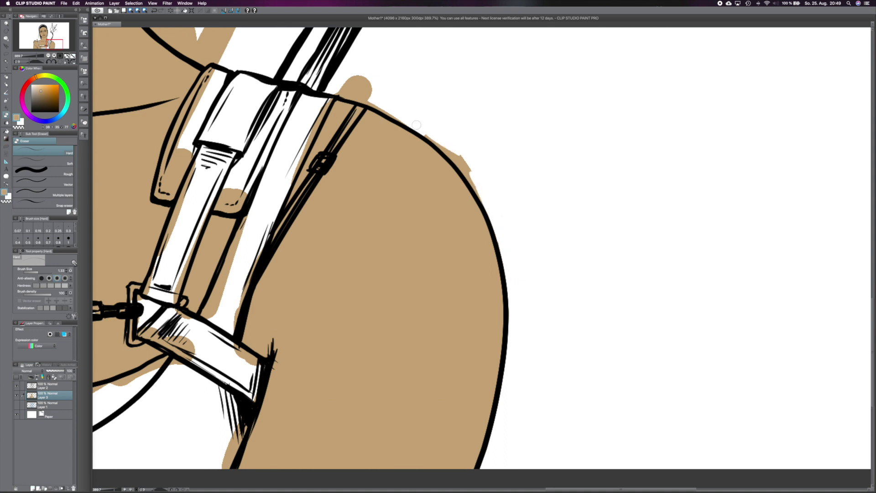
pyautogui.moveTo(433, 135); pyautogui.dragTo(479, 200)
pyautogui.moveTo(456, 183); pyautogui.dragTo(539, 260)
pyautogui.moveTo(424, 164)
pyautogui.mouseDown()
pyautogui.moveTo(493, 196)
pyautogui.moveTo(563, 266)
pyautogui.mouseUp()
pyautogui.moveTo(335, 50)
pyautogui.mouseDown()
pyautogui.moveTo(364, 197)
pyautogui.moveTo(415, 231)
pyautogui.moveTo(427, 194)
pyautogui.moveTo(388, 459)
pyautogui.mouseUp()
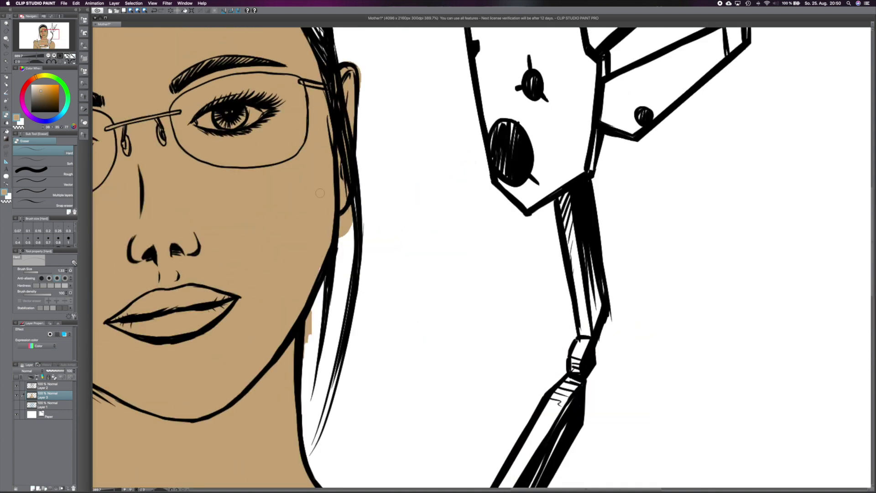
pyautogui.scroll(-6, 410, 303)
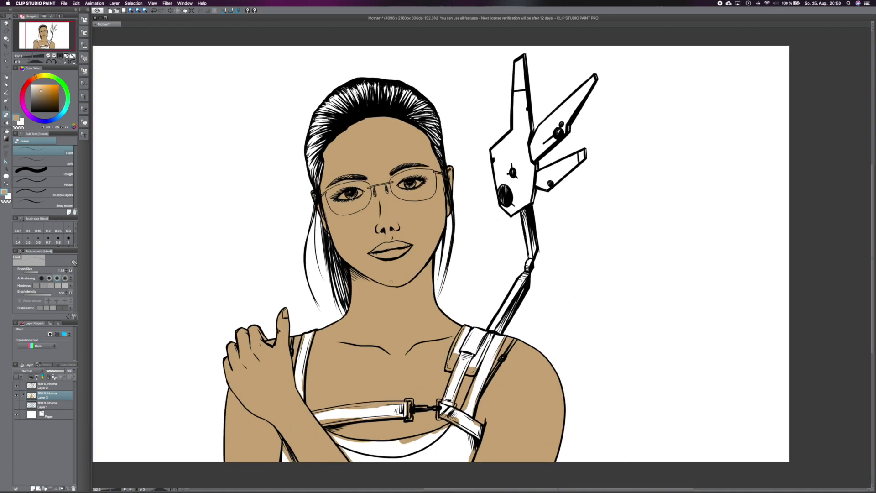
# - Add a new layer above the skin colour and paint the top of the hair dark blue
pyautogui.click(50, 120)
pyautogui.click(45, 103)
pyautogui.press('super+shift+n')
pyautogui.press('p')
pyautogui.moveTo(320, 121)
pyautogui.mouseDown()
pyautogui.moveTo(369, 84)
pyautogui.moveTo(415, 105)
pyautogui.mouseUp()
pyautogui.moveTo(321, 141); pyautogui.dragTo(329, 109)
# - Paint the hair at the temple and around the ear dark blue on the raised hand's side
pyautogui.scroll(2, 330, 110)
pyautogui.scroll(2, 332, 104)
pyautogui.press('p')
pyautogui.moveTo(322, 157)
pyautogui.mouseDown()
pyautogui.moveTo(292, 189)
pyautogui.moveTo(287, 226)
pyautogui.mouseUp()
pyautogui.moveTo(312, 184); pyautogui.dragTo(303, 227)
pyautogui.scroll(5, 310, 205)
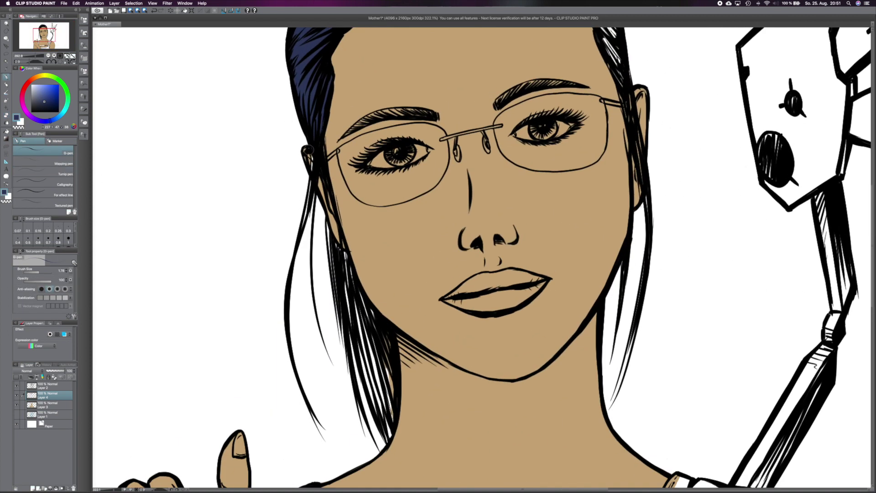
pyautogui.moveTo(337, 280); pyautogui.dragTo(358, 151)
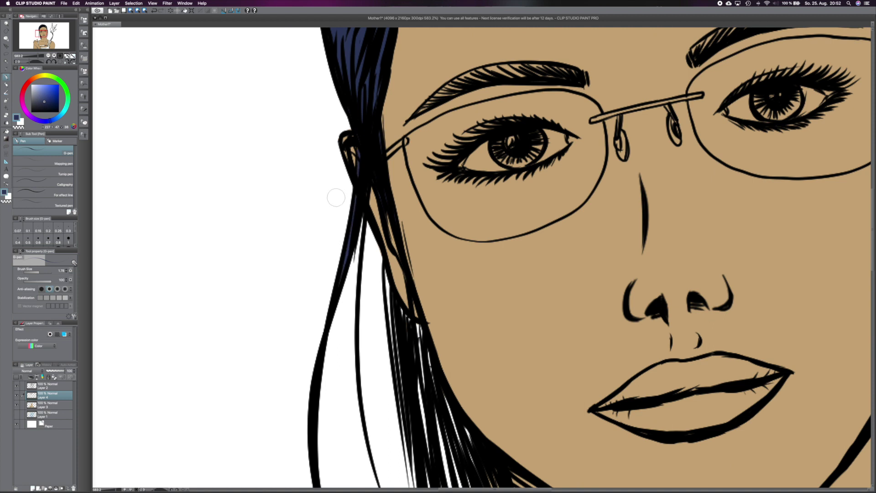
# - Fill the hair strands hanging beside the cheek and neck with dark blue on the raised hand's side
pyautogui.scroll(-5, 346, 192)
pyautogui.moveTo(399, 279); pyautogui.dragTo(380, 212)
pyautogui.moveTo(426, 310); pyautogui.dragTo(385, 256)
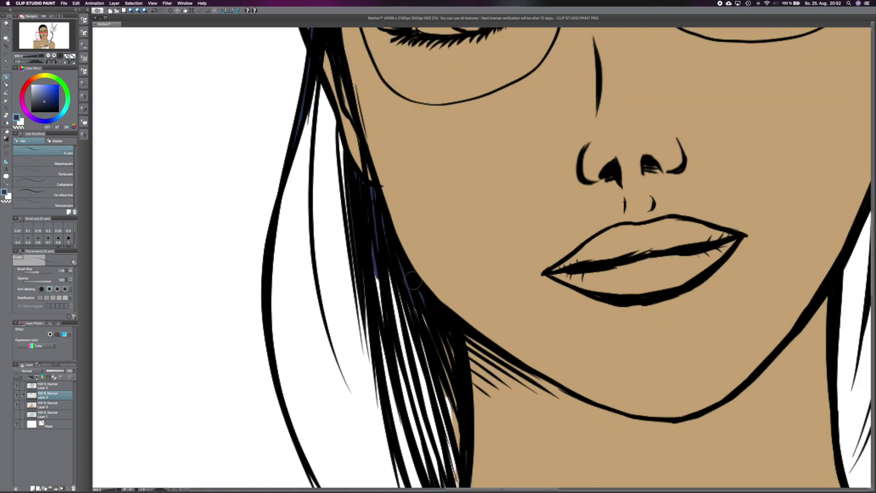
pyautogui.scroll(-5, 374, 205)
pyautogui.moveTo(351, 182); pyautogui.dragTo(325, 111)
pyautogui.moveTo(390, 340); pyautogui.dragTo(340, 187)
pyautogui.moveTo(413, 360)
pyautogui.mouseDown()
pyautogui.moveTo(394, 331)
pyautogui.moveTo(397, 274)
pyautogui.mouseUp()
pyautogui.moveTo(408, 292); pyautogui.dragTo(402, 192)
pyautogui.moveTo(377, 228); pyautogui.dragTo(337, 106)
pyautogui.moveTo(398, 289); pyautogui.dragTo(359, 182)
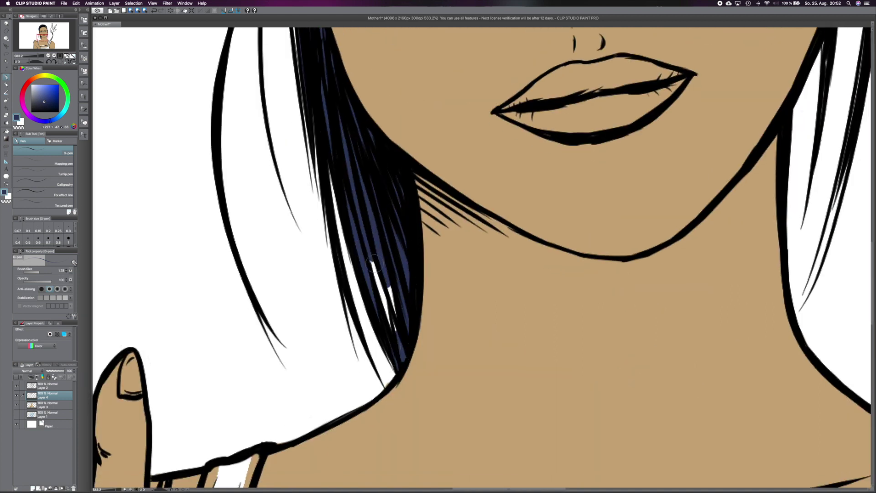
pyautogui.moveTo(397, 332); pyautogui.dragTo(367, 260)
# - Paint the remaining hair on the mechanical arm's side and the eyebrow on that side dark blue
pyautogui.scroll(-5, 465, 236)
pyautogui.scroll(10, 463, 142)
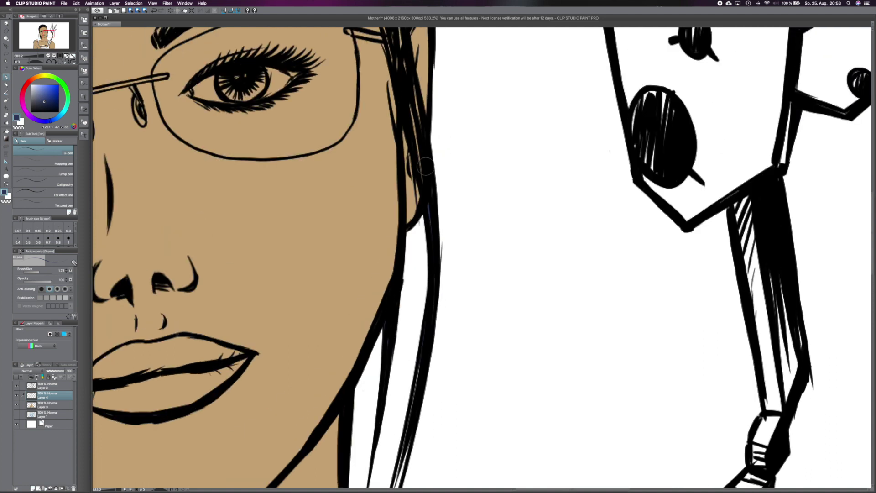
pyautogui.moveTo(398, 190); pyautogui.dragTo(379, 77)
pyautogui.scroll(5, 387, 182)
pyautogui.moveTo(392, 260)
pyautogui.mouseDown()
pyautogui.moveTo(342, 198)
pyautogui.moveTo(319, 128)
pyautogui.mouseUp()
pyautogui.moveTo(372, 187); pyautogui.dragTo(297, 159)
pyautogui.moveTo(344, 116); pyautogui.dragTo(305, 101)
# - Finish colouring the other eyebrow dark blue and add a new layer at the top of the layer stack
pyautogui.press('super+minus')
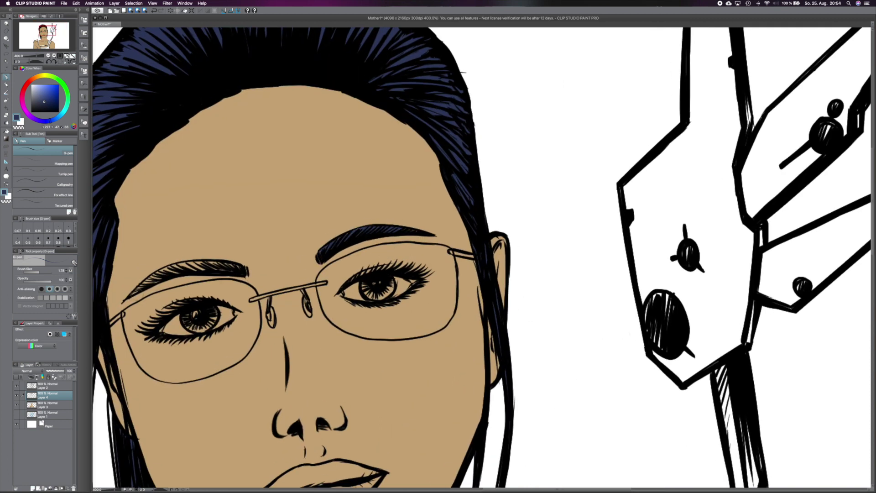
pyautogui.press('super+minus')
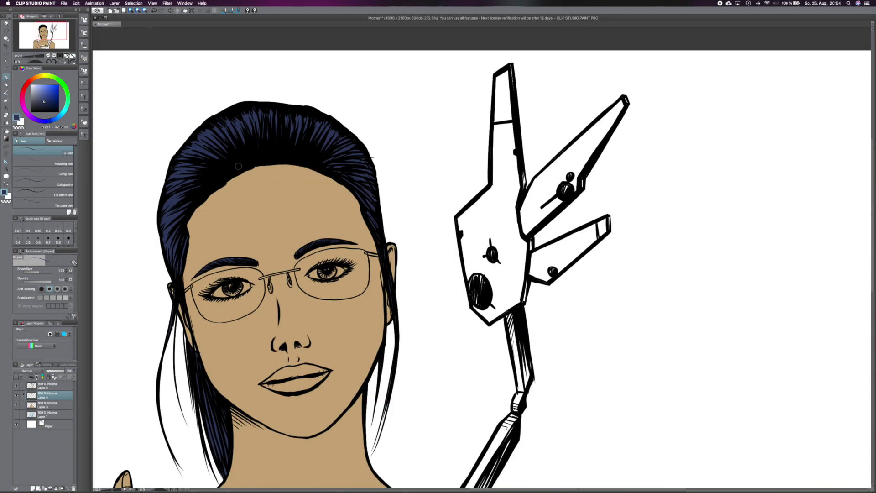
pyautogui.moveTo(165, 345); pyautogui.dragTo(211, 242)
pyautogui.click(34, 487)
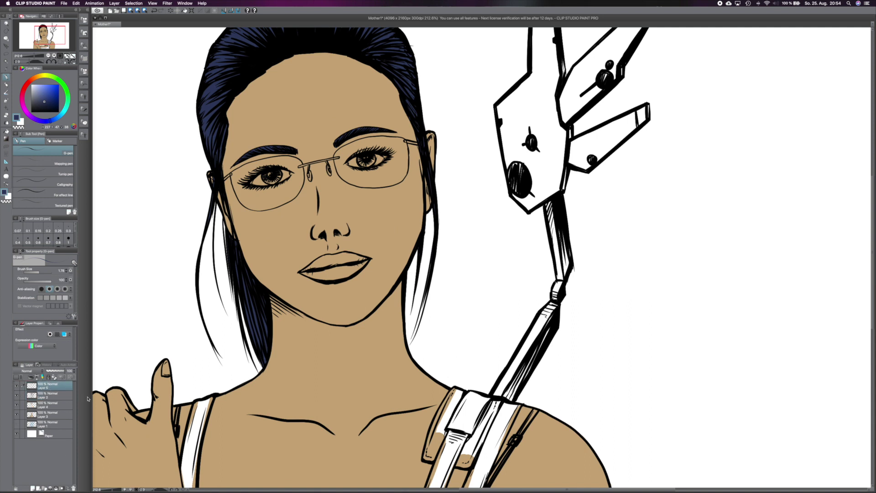
# - Paint the whites of both eyes white on the new layer
pyautogui.press('x')
pyautogui.scroll(4, 276, 177)
pyautogui.moveTo(240, 170); pyautogui.dragTo(227, 179)
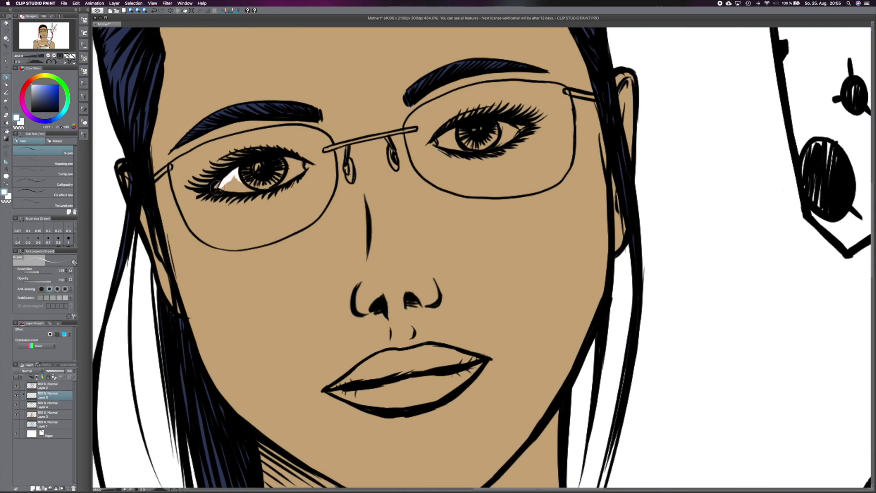
pyautogui.moveTo(481, 133); pyautogui.dragTo(511, 130)
pyautogui.scroll(-6, 386, 196)
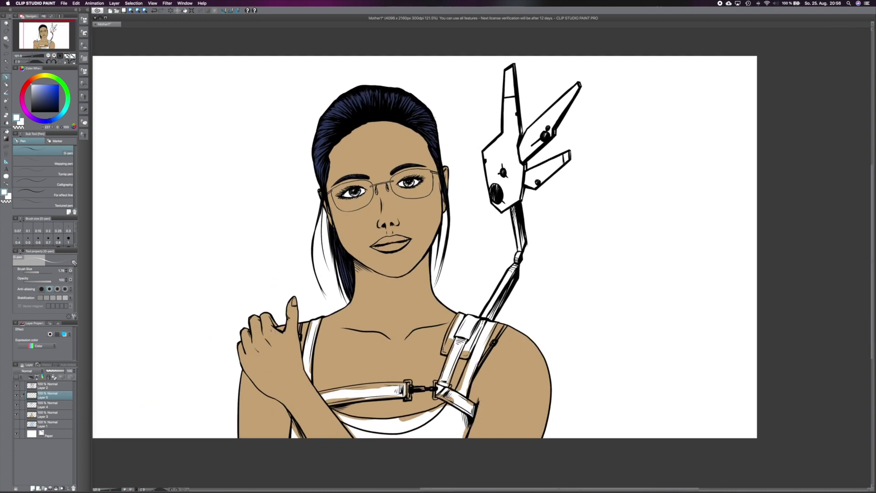
pyautogui.click(51, 413)
pyautogui.click(76, 3)
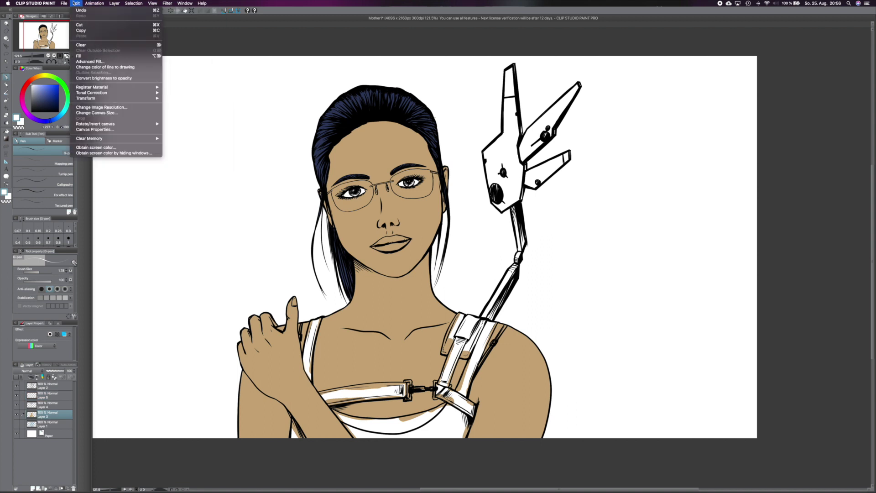
pyautogui.moveTo(128, 5)
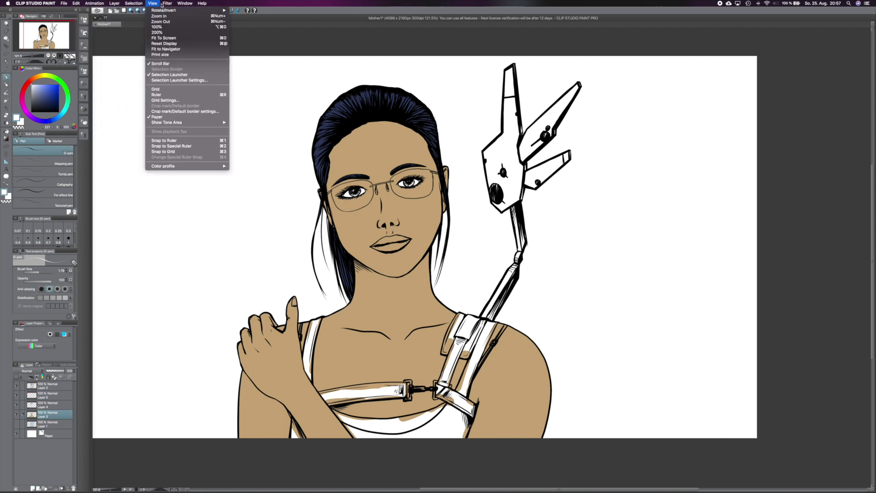
pyautogui.click(54, 99)
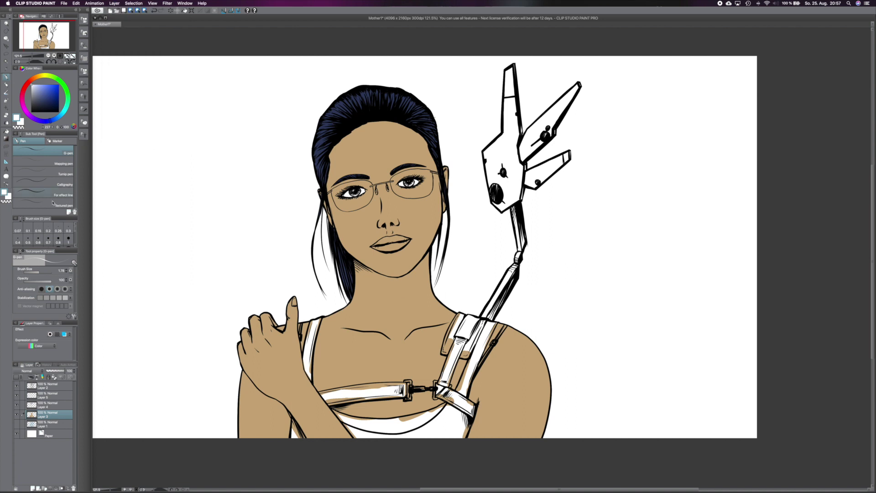
pyautogui.rightClick(50, 413)
pyautogui.moveTo(99, 283)
pyautogui.click(164, 291)
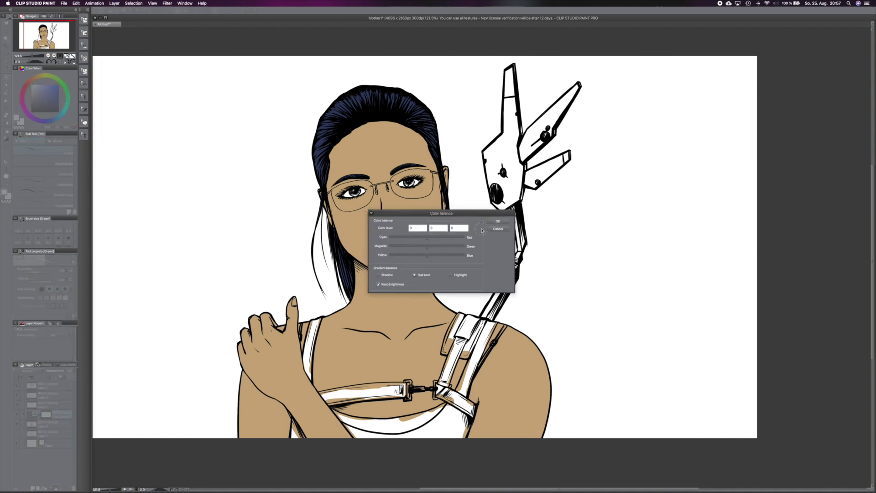
pyautogui.press('Escape')
# - Add a Hue/Saturation/Luminosity correction layer above the skin layer with saturation at -16
pyautogui.rightClick(52, 414)
pyautogui.moveTo(91, 309)
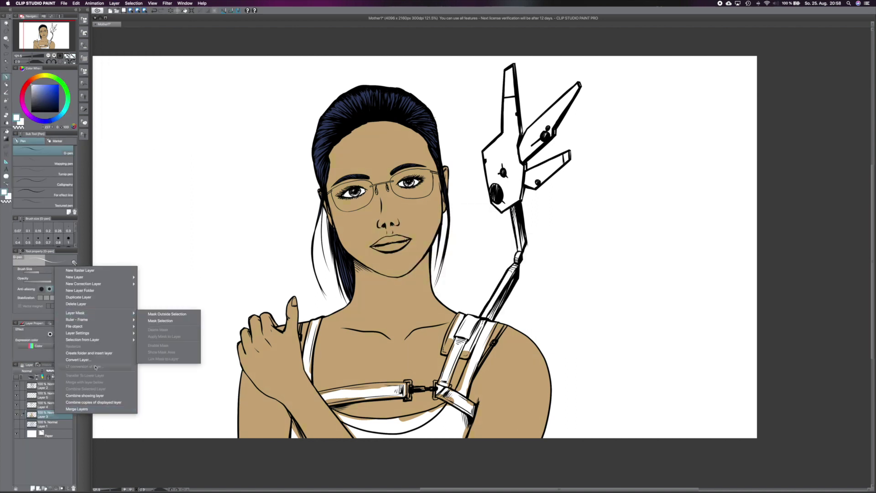
pyautogui.click(160, 338)
pyautogui.moveTo(547, 153); pyautogui.dragTo(538, 157)
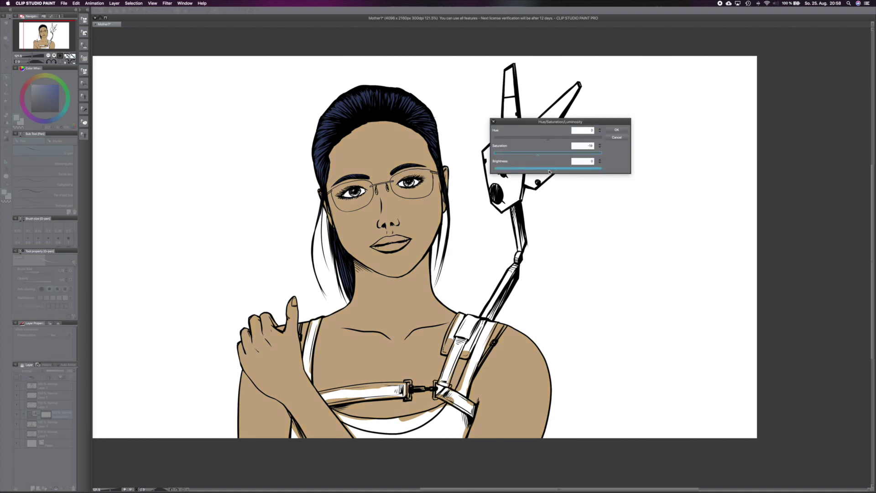
pyautogui.click(616, 130)
# - Add a new raster layer directly above the skin layer and clip it to the skin colour
pyautogui.rightClick(46, 426)
pyautogui.click(71, 281)
pyautogui.moveTo(46, 424); pyautogui.dragTo(48, 435)
pyautogui.rightClick(48, 436)
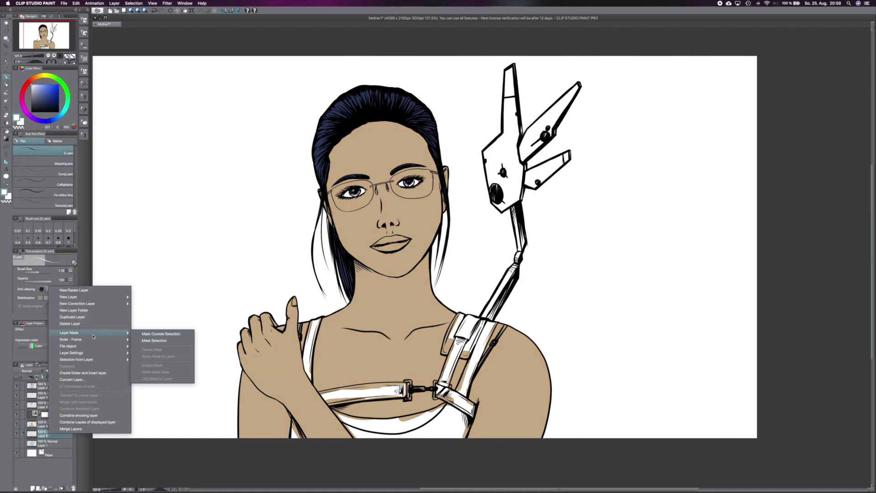
pyautogui.click(41, 424)
pyautogui.rightClick(41, 424)
pyautogui.click(46, 433)
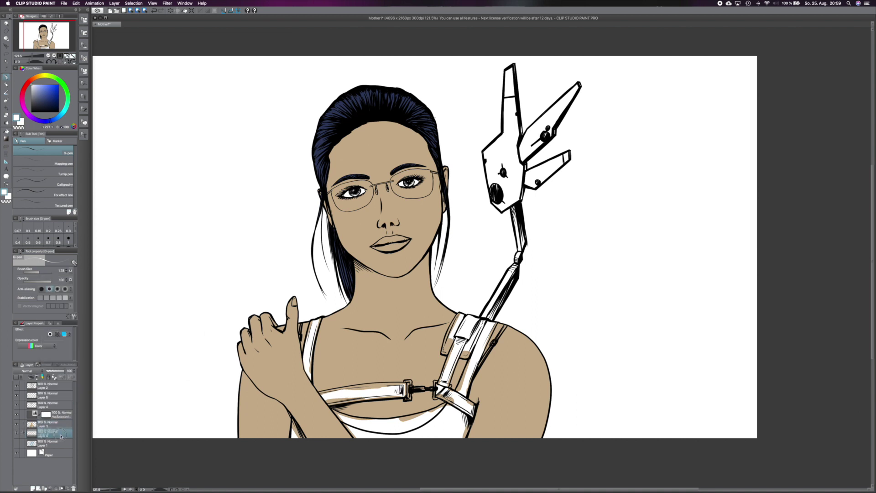
pyautogui.moveTo(46, 434); pyautogui.dragTo(47, 423)
# - Choose the Ausmalen 01 watercolor brush and set the clipped shading layer's blending mode to Multiply
pyautogui.press('b')
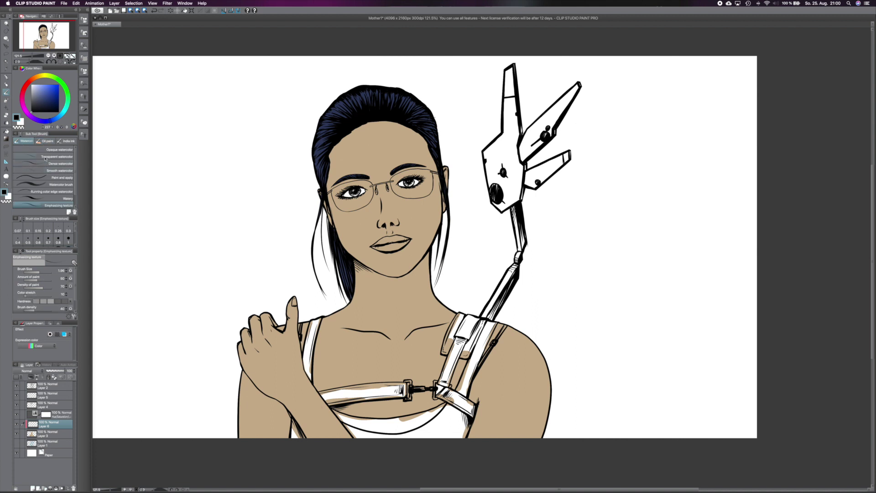
pyautogui.click(46, 149)
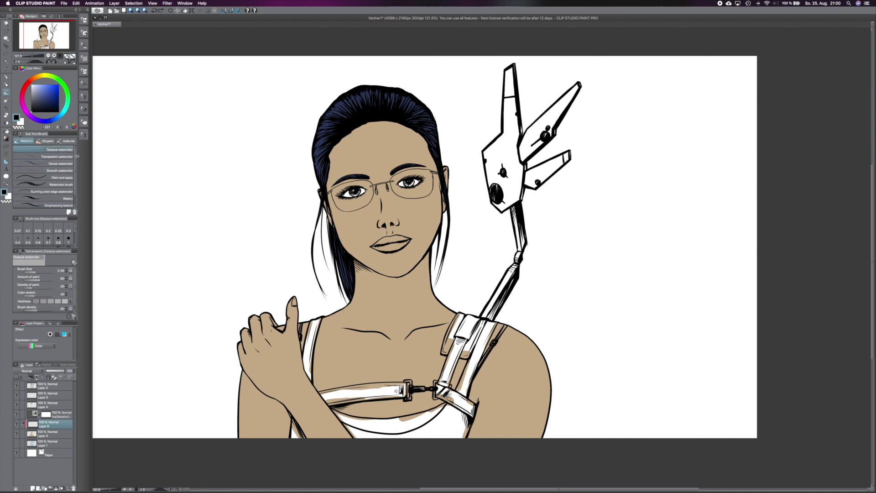
pyautogui.scroll(-1, 75, 183)
pyautogui.click(61, 206)
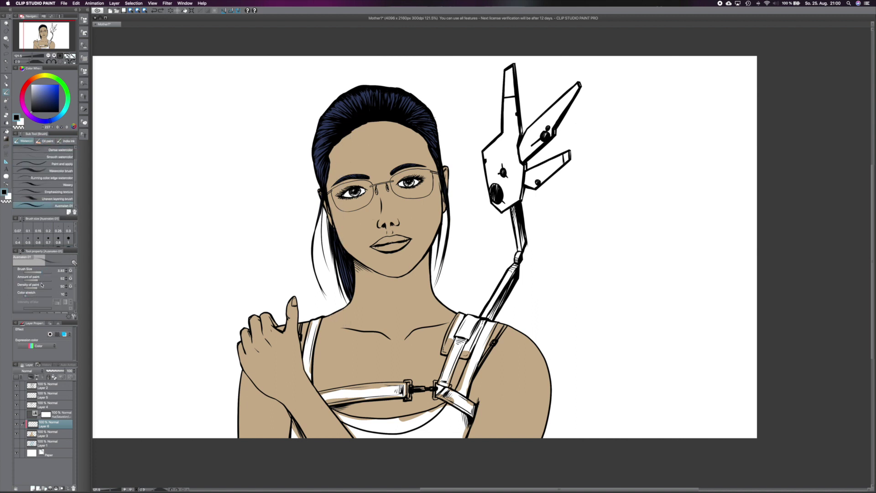
pyautogui.moveTo(358, 124); pyautogui.dragTo(342, 177)
pyautogui.click(29, 371)
pyautogui.click(28, 218)
# - Paint soft greyish-brown shading over the forehead, nose and cheek with an enlarged watercolor brush
pyautogui.moveTo(350, 130)
pyautogui.mouseDown()
pyautogui.moveTo(383, 137)
pyautogui.moveTo(355, 171)
pyautogui.moveTo(419, 126)
pyautogui.moveTo(365, 164)
pyautogui.mouseUp()
pyautogui.press(']')
pyautogui.moveTo(397, 132)
pyautogui.mouseDown()
pyautogui.moveTo(348, 129)
pyautogui.moveTo(321, 178)
pyautogui.moveTo(362, 182)
pyautogui.mouseUp()
pyautogui.moveTo(422, 137)
pyautogui.mouseDown()
pyautogui.moveTo(370, 146)
pyautogui.moveTo(351, 189)
pyautogui.moveTo(360, 222)
pyautogui.moveTo(347, 205)
pyautogui.mouseUp()
pyautogui.keyDown('alt'); pyautogui.click(350, 163); pyautogui.keyUp('alt')
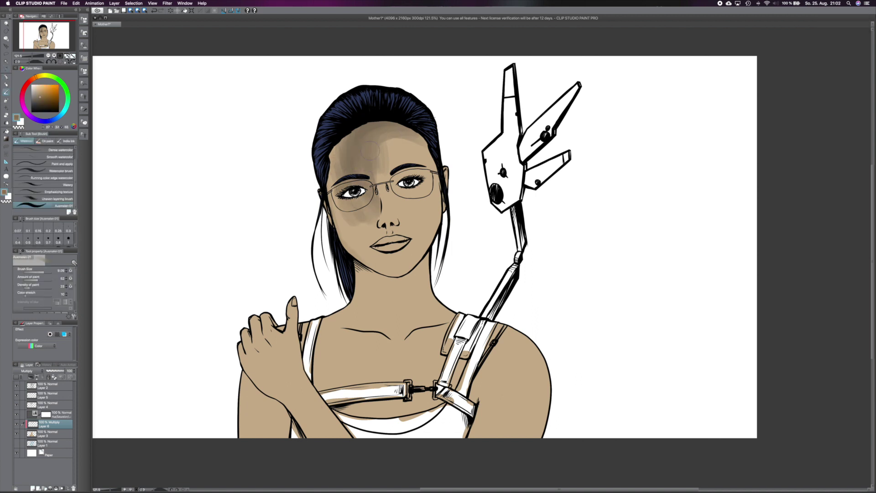
pyautogui.moveTo(376, 151)
pyautogui.mouseDown()
pyautogui.moveTo(419, 178)
pyautogui.moveTo(383, 141)
pyautogui.moveTo(371, 265)
pyautogui.mouseUp()
# - Darken the face from temple to jaw on the raised hand's side with a smaller watercolor brush
pyautogui.click(42, 100)
pyautogui.moveTo(329, 144)
pyautogui.mouseDown()
pyautogui.moveTo(354, 180)
pyautogui.moveTo(344, 177)
pyautogui.mouseUp()
pyautogui.press('[')
pyautogui.moveTo(354, 130)
pyautogui.mouseDown()
pyautogui.moveTo(336, 184)
pyautogui.moveTo(372, 203)
pyautogui.moveTo(347, 228)
pyautogui.moveTo(356, 262)
pyautogui.mouseUp()
pyautogui.moveTo(331, 182); pyautogui.dragTo(360, 258)
pyautogui.moveTo(347, 200); pyautogui.dragTo(367, 274)
# - Block in hard-edged shadows at the temple and cheek on the raised hand's side with the Fill-in mono pen marker
pyautogui.click(7, 77)
pyautogui.click(57, 140)
pyautogui.click(43, 170)
pyautogui.moveTo(344, 200)
pyautogui.mouseDown()
pyautogui.moveTo(352, 249)
pyautogui.moveTo(363, 258)
pyautogui.mouseUp()
pyautogui.moveTo(351, 207); pyautogui.dragTo(372, 271)
pyautogui.moveTo(335, 139); pyautogui.dragTo(341, 192)
# - Extend the marker shadow across the forehead, around the nose and down to the chin
pyautogui.moveTo(347, 128)
pyautogui.mouseDown()
pyautogui.moveTo(356, 189)
pyautogui.moveTo(374, 174)
pyautogui.mouseUp()
pyautogui.moveTo(360, 132); pyautogui.dragTo(367, 203)
pyautogui.moveTo(394, 176); pyautogui.dragTo(425, 183)
pyautogui.moveTo(360, 133); pyautogui.dragTo(385, 276)
pyautogui.moveTo(365, 242); pyautogui.dragTo(379, 257)
pyautogui.moveTo(349, 205); pyautogui.dragTo(379, 242)
# - Add a darker brown shadow plane to the cheek and lighter ones to the forehead, nose and opposite side of the face
pyautogui.click(40, 105)
pyautogui.moveTo(335, 140); pyautogui.dragTo(361, 260)
pyautogui.click(35, 97)
pyautogui.moveTo(352, 128)
pyautogui.mouseDown()
pyautogui.moveTo(365, 174)
pyautogui.moveTo(388, 187)
pyautogui.mouseUp()
pyautogui.moveTo(378, 183); pyautogui.dragTo(392, 225)
pyautogui.moveTo(392, 166); pyautogui.dragTo(428, 196)
pyautogui.moveTo(385, 226)
pyautogui.mouseDown()
pyautogui.moveTo(395, 241)
pyautogui.moveTo(409, 196)
pyautogui.mouseUp()
pyautogui.moveTo(433, 223)
pyautogui.mouseDown()
pyautogui.moveTo(387, 274)
pyautogui.moveTo(365, 279)
pyautogui.moveTo(392, 299)
pyautogui.mouseUp()
# - Block in dark brown marker shadows on the neck, along the collarbones and at the far edge of the face
pyautogui.press('b')
pyautogui.click(41, 105)
pyautogui.press('p')
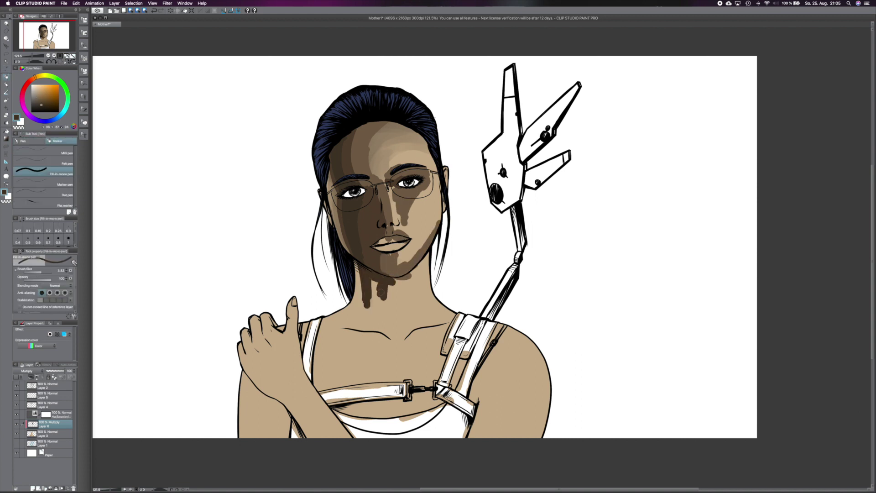
pyautogui.moveTo(333, 324); pyautogui.dragTo(429, 324)
pyautogui.moveTo(427, 253); pyautogui.dragTo(429, 278)
pyautogui.moveTo(445, 169); pyautogui.dragTo(438, 225)
pyautogui.moveTo(328, 320); pyautogui.dragTo(364, 271)
pyautogui.moveTo(379, 283); pyautogui.dragTo(352, 324)
# - Fill the middle of the neck and the area above the collarbones with mid-brown marker shading
pyautogui.press('o')
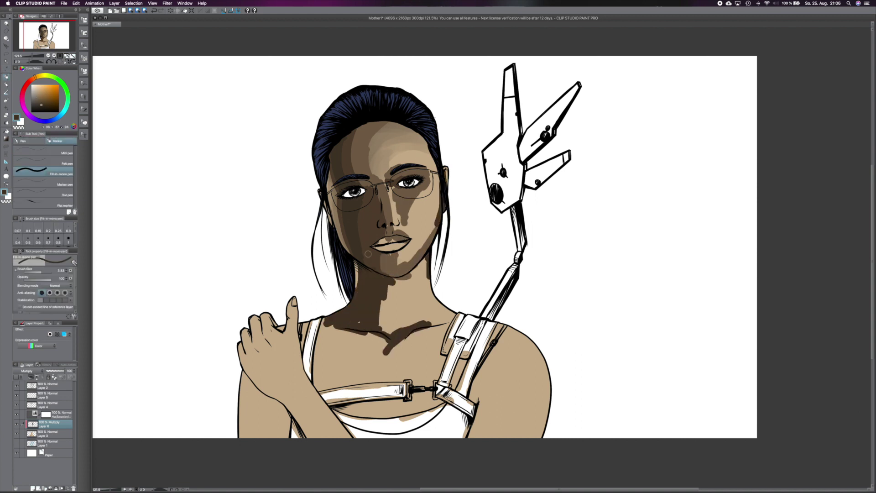
pyautogui.press('p')
pyautogui.moveTo(386, 276); pyautogui.dragTo(411, 326)
pyautogui.moveTo(413, 274)
pyautogui.mouseDown()
pyautogui.moveTo(397, 321)
pyautogui.moveTo(324, 337)
pyautogui.mouseUp()
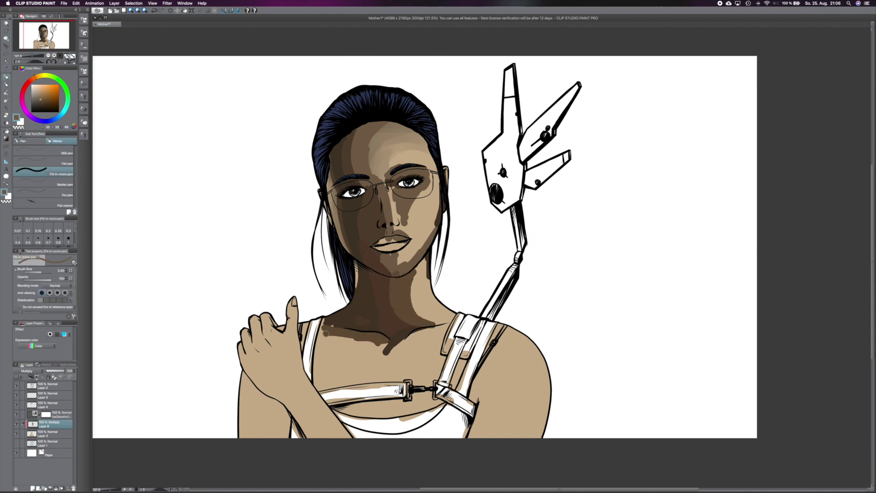
# - Blend the hard shadow planes on the face, neck and collarbones with the watercolor brush, sampling nearby skin tones
pyautogui.press('b')
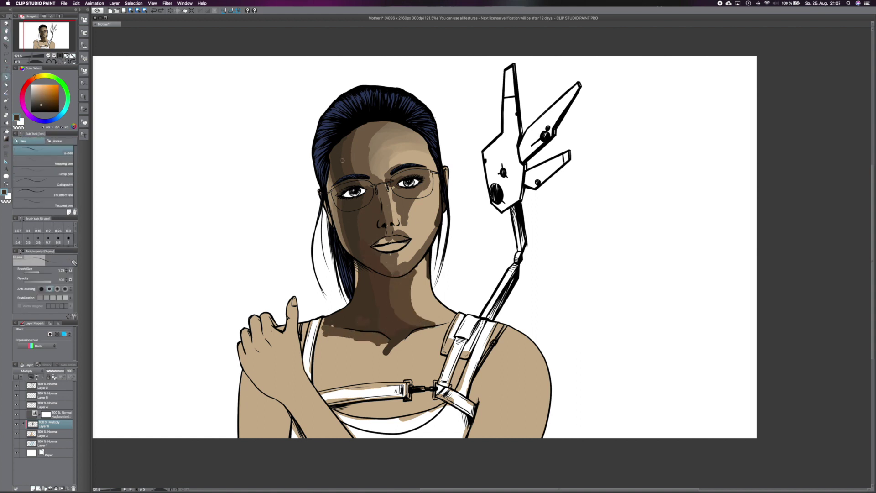
pyautogui.keyDown('alt'); pyautogui.click(355, 168); pyautogui.keyUp('alt')
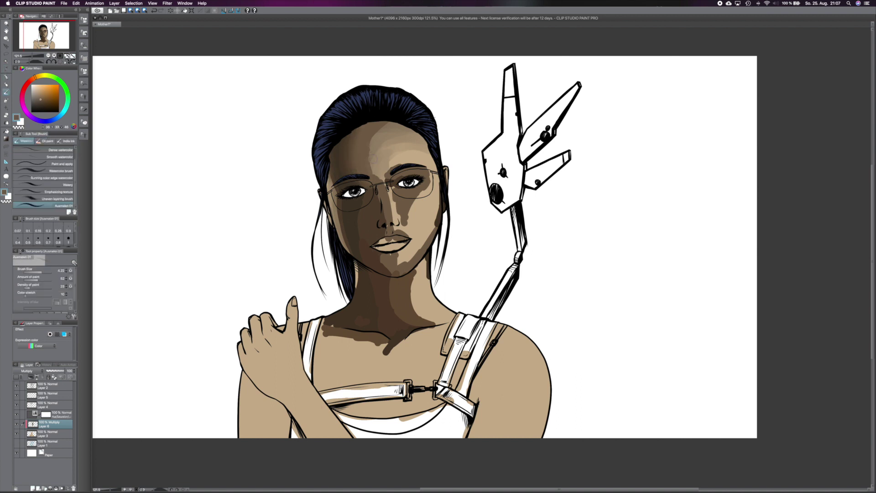
pyautogui.moveTo(369, 128); pyautogui.dragTo(397, 216)
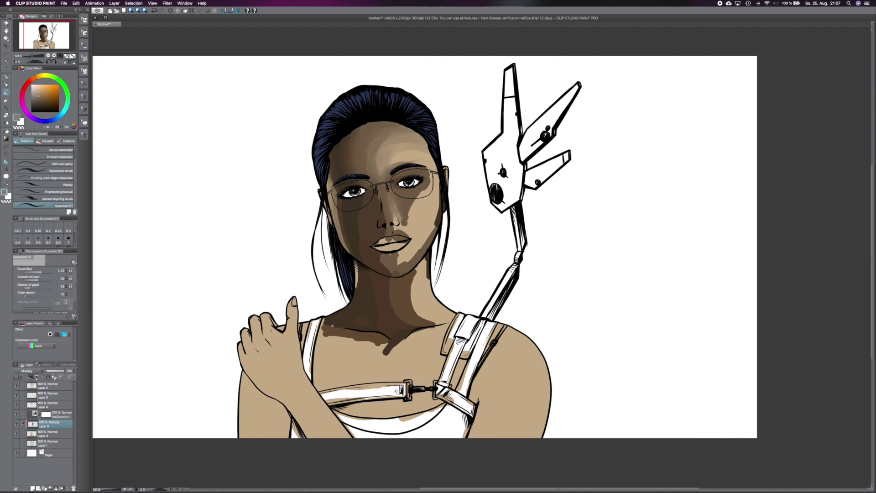
pyautogui.keyDown('alt'); pyautogui.click(421, 224); pyautogui.keyUp('alt')
pyautogui.moveTo(397, 145)
pyautogui.mouseDown()
pyautogui.moveTo(431, 178)
pyautogui.moveTo(424, 255)
pyautogui.moveTo(415, 151)
pyautogui.mouseUp()
pyautogui.moveTo(365, 256)
pyautogui.mouseDown()
pyautogui.moveTo(338, 205)
pyautogui.moveTo(328, 153)
pyautogui.mouseUp()
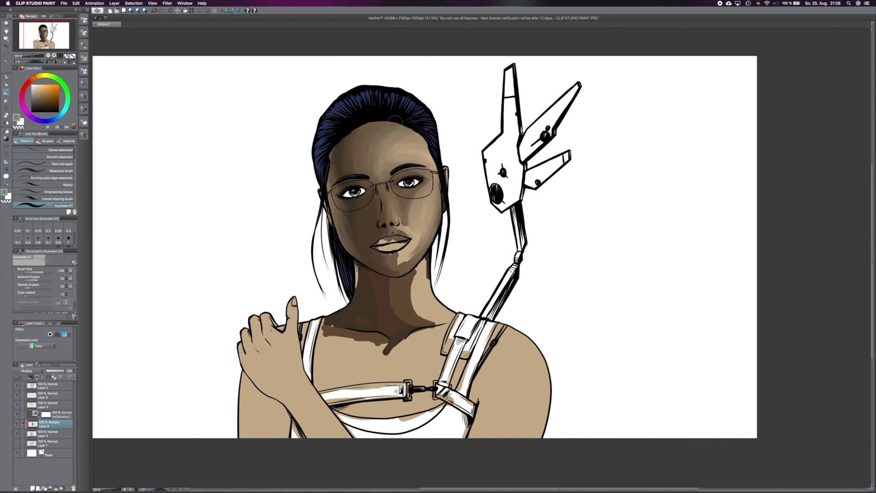
pyautogui.moveTo(395, 122)
pyautogui.mouseDown()
pyautogui.moveTo(393, 213)
pyautogui.moveTo(402, 253)
pyautogui.moveTo(418, 237)
pyautogui.moveTo(424, 314)
pyautogui.moveTo(393, 272)
pyautogui.moveTo(323, 330)
pyautogui.moveTo(390, 351)
pyautogui.mouseUp()
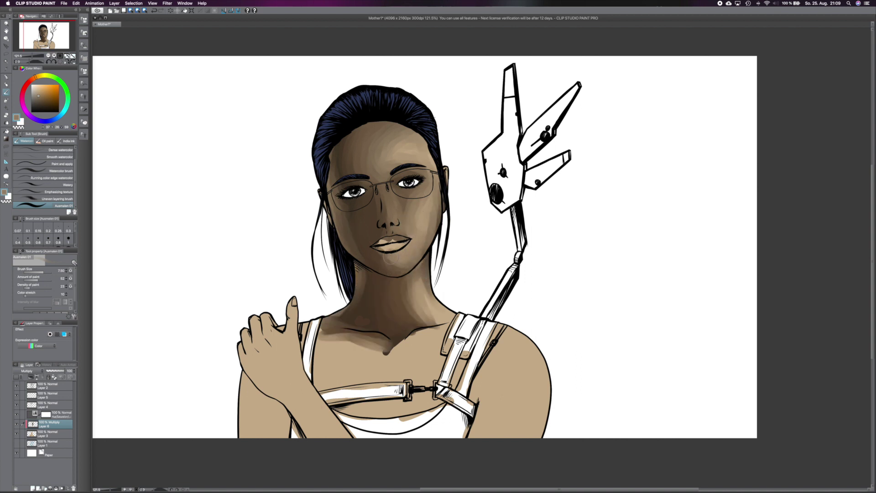
# - Lower the Multiply layer's opacity and delete all the shading painted on it inside a freehand selection
pyautogui.moveTo(58, 373)
pyautogui.mouseDown()
pyautogui.moveTo(49, 372)
pyautogui.moveTo(63, 373)
pyautogui.mouseUp()
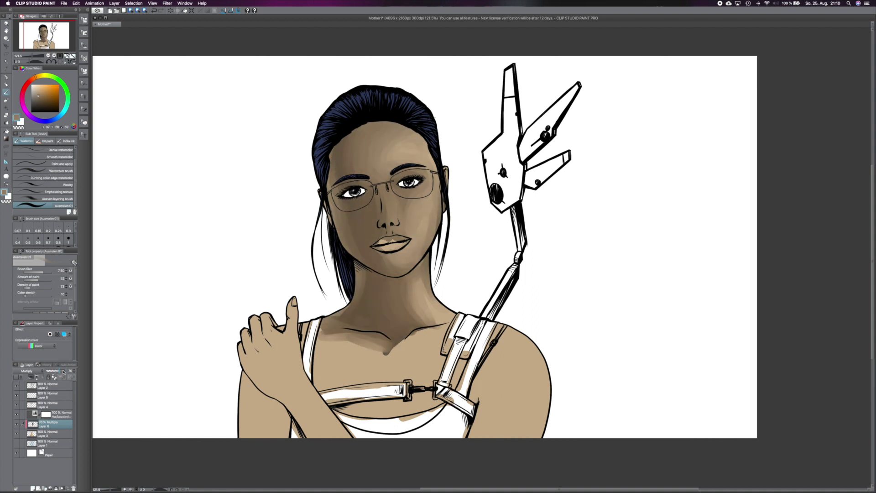
pyautogui.press('m')
pyautogui.moveTo(241, 120)
pyautogui.mouseDown()
pyautogui.moveTo(528, 256)
pyautogui.moveTo(147, 227)
pyautogui.mouseUp()
pyautogui.press('Delete')
pyautogui.press('b')
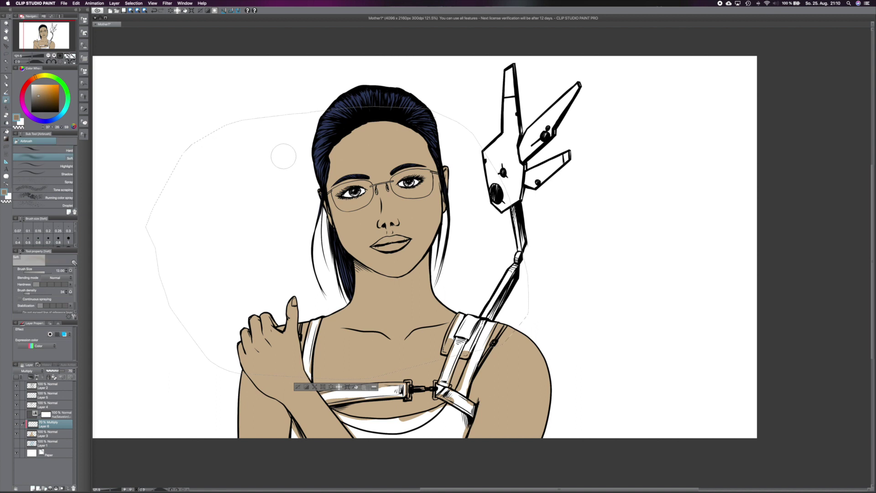
pyautogui.press('super+d')
# - Paint soft brown shadows over the face, neck, chest and arms with the Soft airbrush
pyautogui.click(38, 96)
pyautogui.moveTo(340, 155)
pyautogui.mouseDown()
pyautogui.moveTo(412, 116)
pyautogui.moveTo(363, 208)
pyautogui.moveTo(424, 128)
pyautogui.moveTo(411, 192)
pyautogui.moveTo(365, 235)
pyautogui.moveTo(411, 209)
pyautogui.moveTo(383, 151)
pyautogui.moveTo(339, 269)
pyautogui.moveTo(406, 306)
pyautogui.moveTo(351, 342)
pyautogui.moveTo(360, 360)
pyautogui.moveTo(260, 378)
pyautogui.moveTo(250, 364)
pyautogui.moveTo(338, 347)
pyautogui.moveTo(424, 361)
pyautogui.moveTo(446, 327)
pyautogui.moveTo(507, 393)
pyautogui.moveTo(460, 440)
pyautogui.mouseUp()
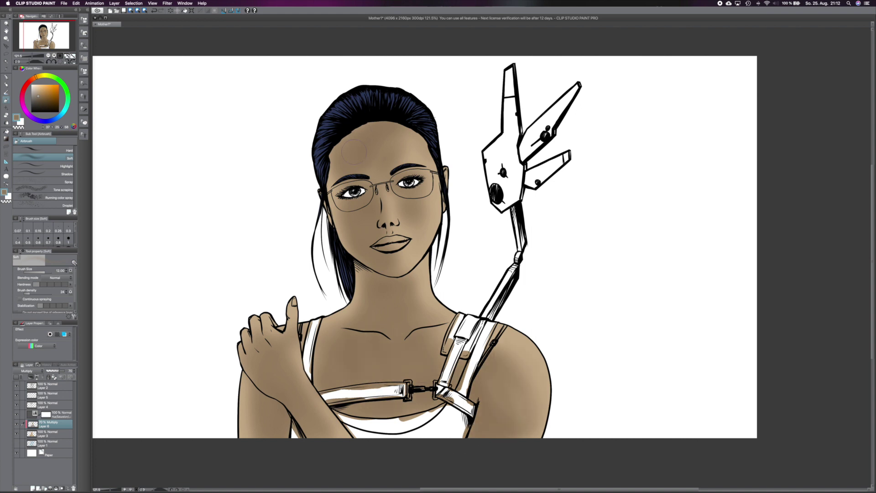
pyautogui.scroll(3, 345, 135)
pyautogui.moveTo(335, 141)
pyautogui.mouseDown()
pyautogui.moveTo(329, 187)
pyautogui.moveTo(374, 214)
pyautogui.moveTo(387, 200)
pyautogui.moveTo(420, 247)
pyautogui.moveTo(445, 250)
pyautogui.mouseUp()
pyautogui.moveTo(338, 235)
pyautogui.mouseDown()
pyautogui.moveTo(365, 291)
pyautogui.moveTo(388, 279)
pyautogui.moveTo(398, 327)
pyautogui.moveTo(451, 151)
pyautogui.moveTo(386, 410)
pyautogui.moveTo(329, 418)
pyautogui.moveTo(424, 433)
pyautogui.moveTo(363, 340)
pyautogui.moveTo(228, 434)
pyautogui.moveTo(224, 456)
pyautogui.moveTo(227, 349)
pyautogui.mouseUp()
# - Deepen the airbrushed shadows on the chest and arms, then on the face and neck
pyautogui.scroll(-5, 329, 351)
pyautogui.moveTo(491, 381)
pyautogui.mouseDown()
pyautogui.moveTo(301, 445)
pyautogui.moveTo(324, 470)
pyautogui.mouseUp()
pyautogui.scroll(-5, 324, 469)
pyautogui.moveTo(368, 180); pyautogui.dragTo(457, 372)
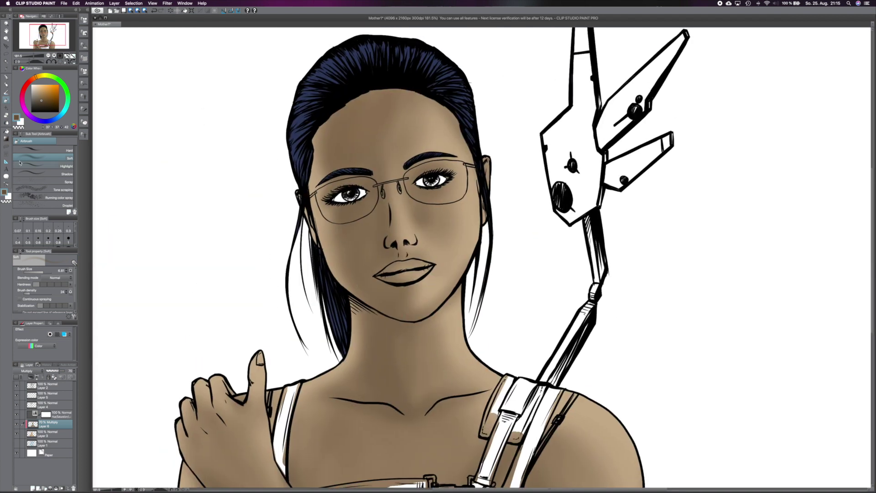
# - Paint darker brown shadows around the eyes, under the glasses' frame, nose pads and temples, and around the nose
pyautogui.click(44, 239)
pyautogui.scroll(5, 357, 171)
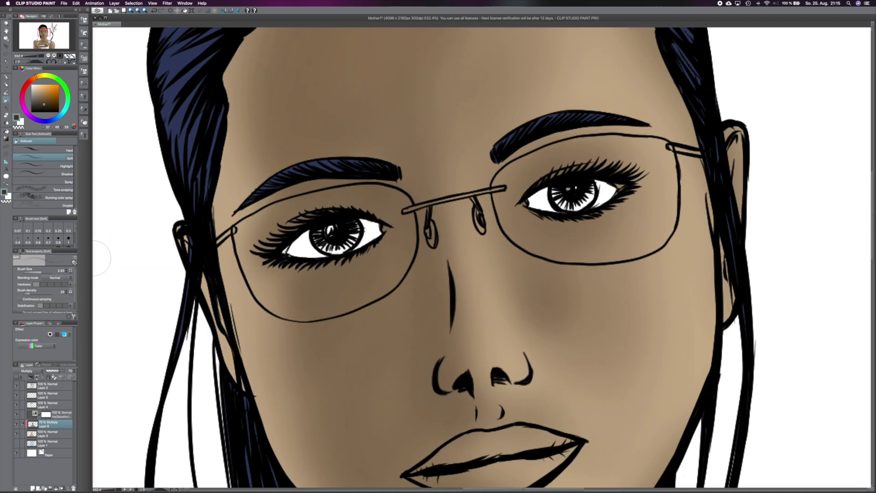
pyautogui.press('[')
pyautogui.press('b')
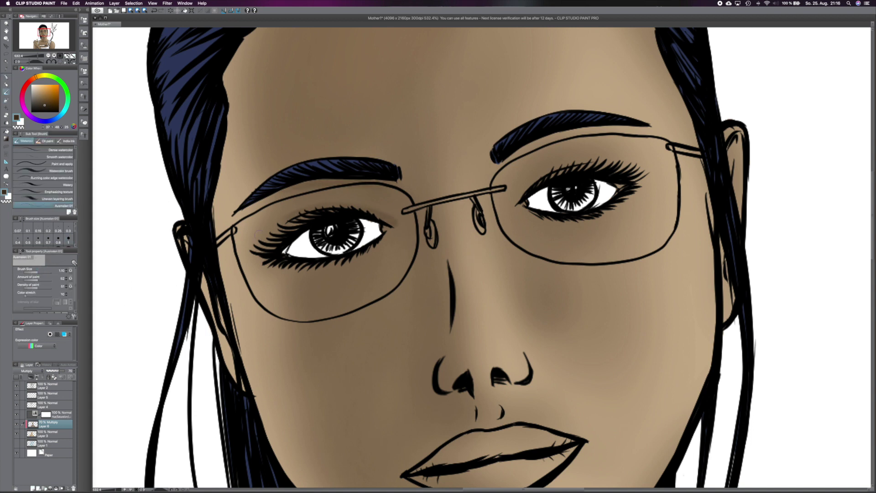
pyautogui.moveTo(498, 173); pyautogui.dragTo(591, 133)
pyautogui.moveTo(441, 230); pyautogui.dragTo(439, 281)
pyautogui.moveTo(476, 211); pyautogui.dragTo(474, 233)
pyautogui.moveTo(545, 175); pyautogui.dragTo(525, 203)
pyautogui.moveTo(684, 158); pyautogui.dragTo(713, 166)
pyautogui.moveTo(229, 237); pyautogui.dragTo(213, 254)
pyautogui.moveTo(471, 368); pyautogui.dragTo(515, 381)
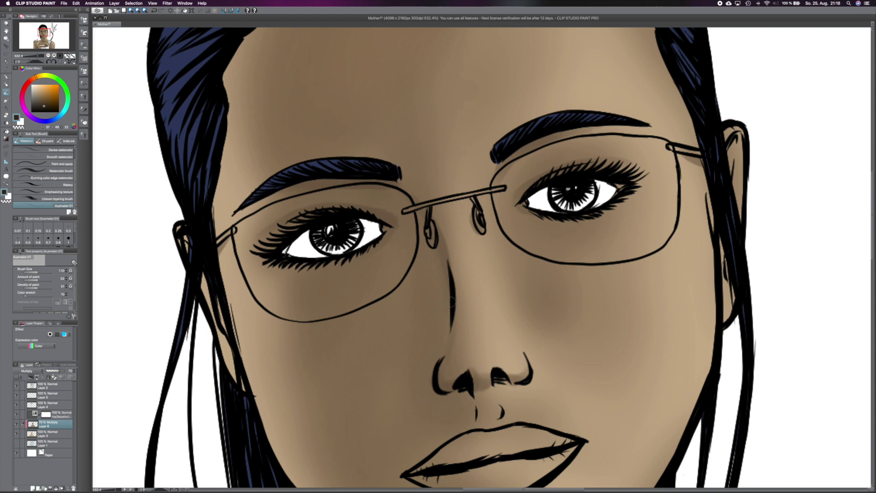
# - Raise the shading layer's opacity to 80% and add a new layer above the Hue/Saturation correction layer
pyautogui.scroll(-3, 449, 141)
pyautogui.scroll(5, 461, 322)
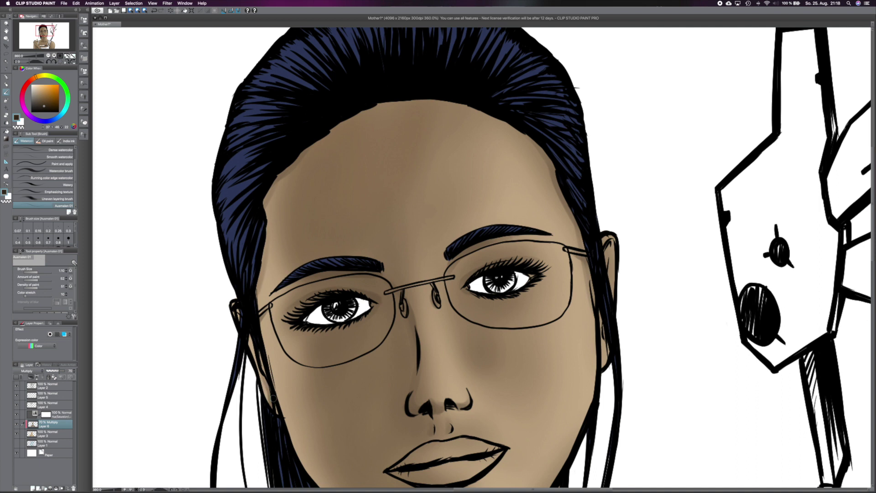
pyautogui.scroll(-5, 301, 150)
pyautogui.scroll(-3, 305, 157)
pyautogui.scroll(-3, 306, 162)
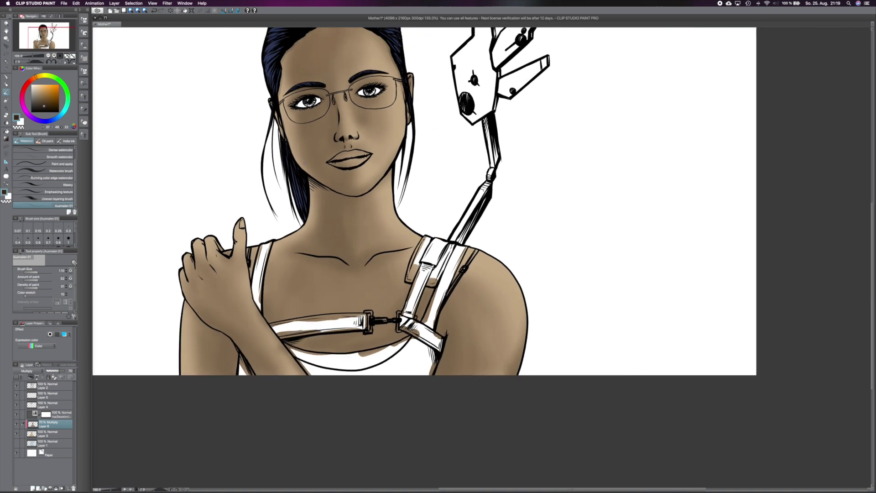
pyautogui.scroll(2, 251, 228)
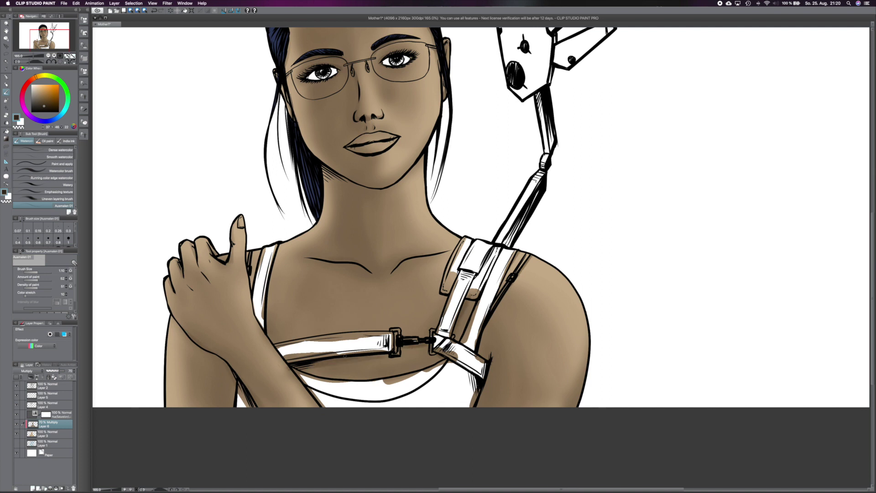
pyautogui.press('super+shift+n')
pyautogui.click(46, 433)
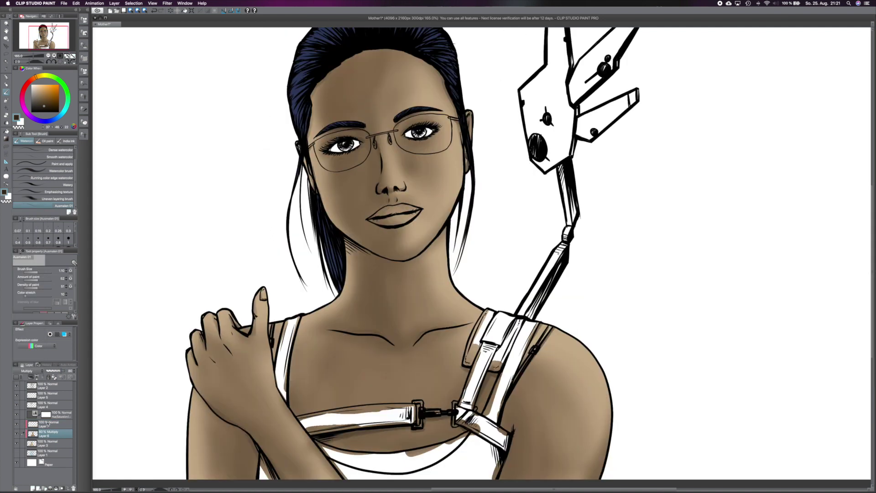
pyautogui.moveTo(47, 414); pyautogui.dragTo(58, 425)
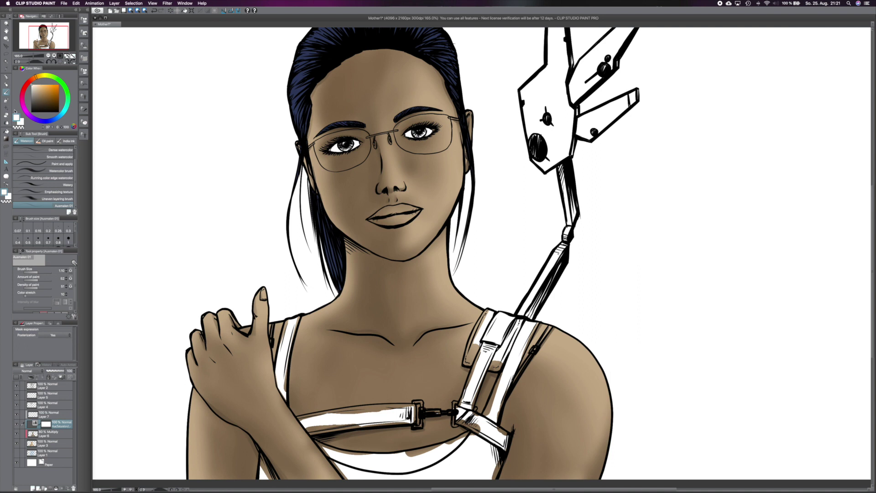
# - Airbrush soft white rim highlights on Layer 7 along the outer edge of the face, neck, shoulder and upper arm
pyautogui.click(6, 99)
pyautogui.click(53, 415)
pyautogui.moveTo(308, 132); pyautogui.dragTo(329, 218)
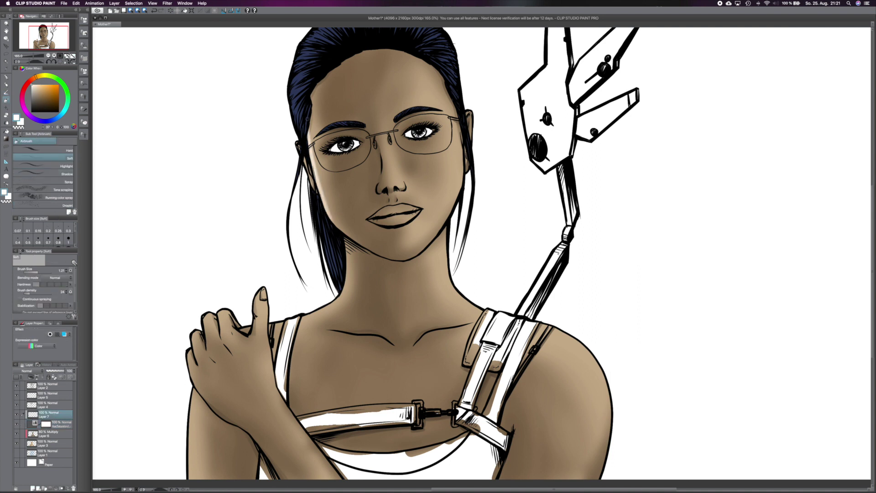
pyautogui.moveTo(347, 235)
pyautogui.mouseDown()
pyautogui.moveTo(385, 257)
pyautogui.moveTo(338, 306)
pyautogui.moveTo(307, 315)
pyautogui.mouseUp()
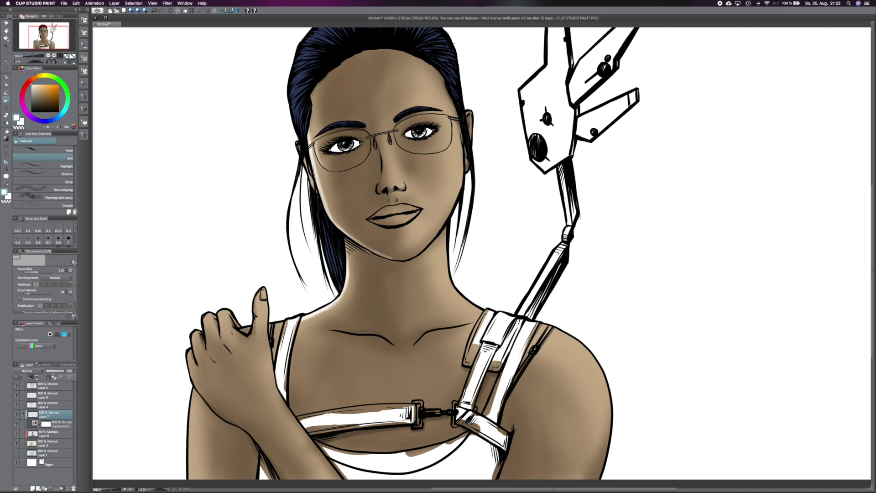
pyautogui.moveTo(190, 392); pyautogui.dragTo(193, 478)
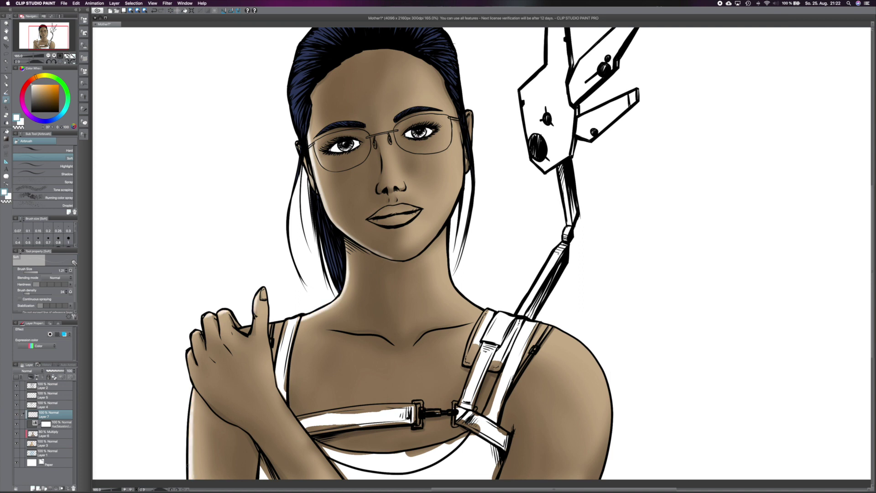
# - Draw thin white reflections along the rims of both glasses lenses with the G-pen
pyautogui.press('e')
pyautogui.scroll(2, 361, 169)
pyautogui.press('p')
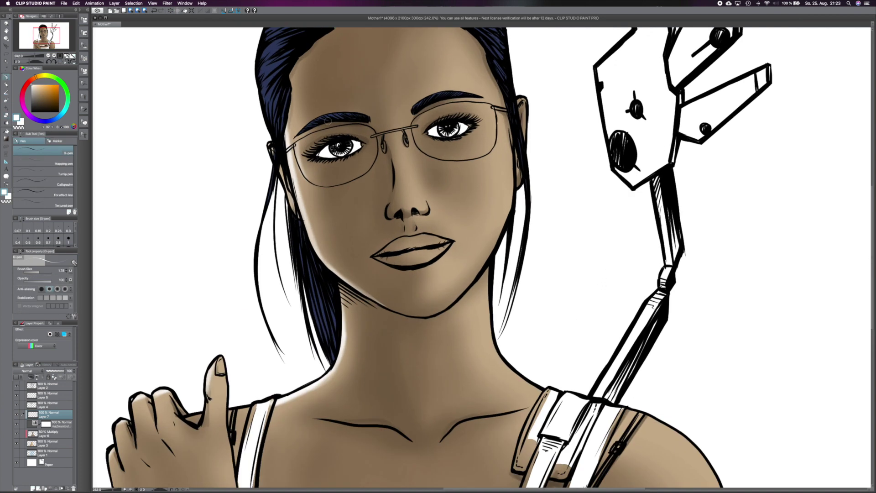
pyautogui.scroll(3, 305, 162)
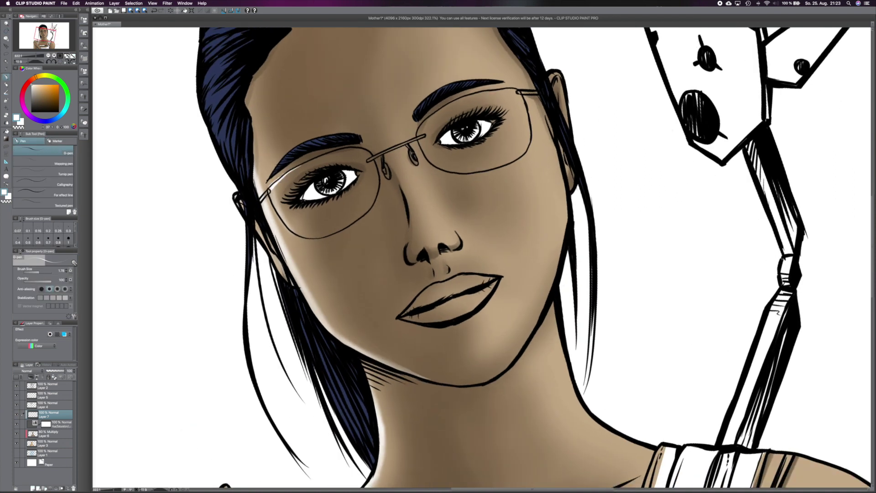
pyautogui.moveTo(496, 88); pyautogui.dragTo(527, 139)
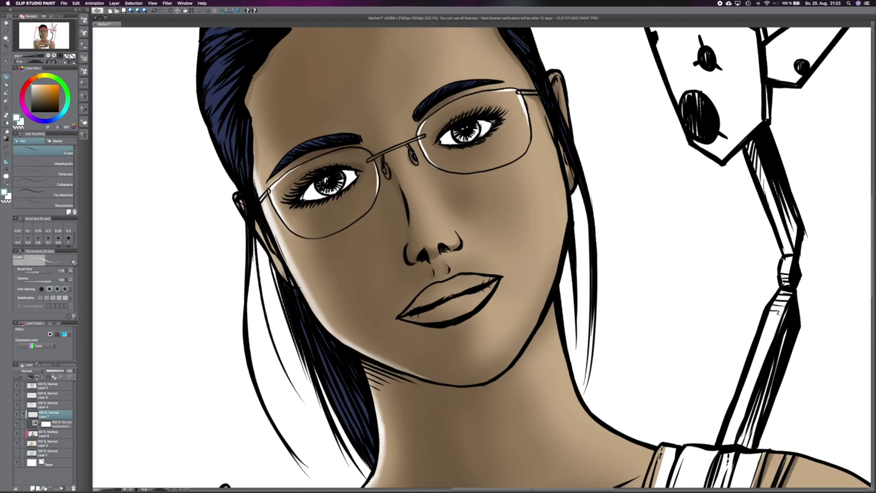
pyautogui.scroll(-3, 232, 158)
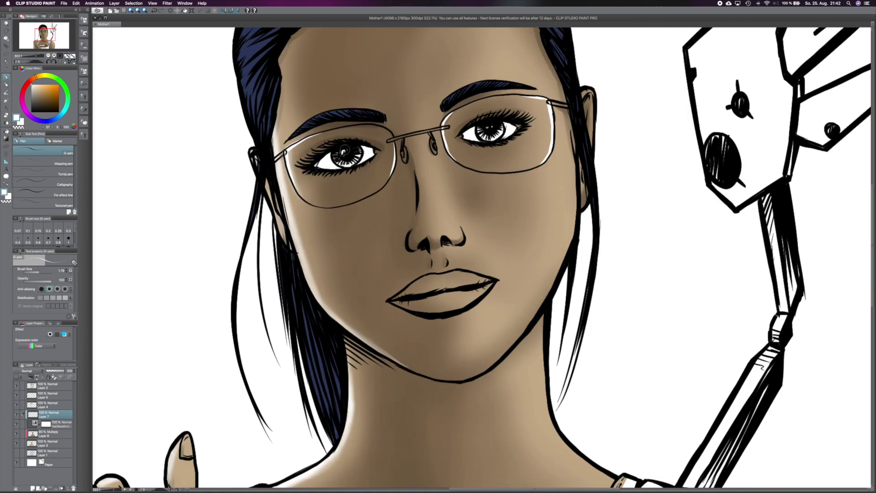
# - Add a new layer, return to Layer 7 and airbrush brighter white highlights on the side of the neck and the shoulder
pyautogui.press('super+shift+n')
pyautogui.scroll(2, 375, 319)
pyautogui.hotkey('alt', '[')
pyautogui.click(6, 100)
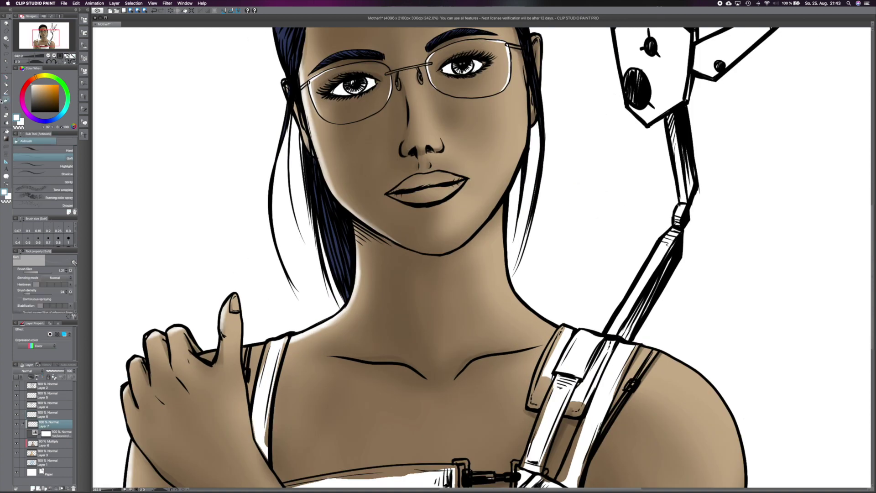
pyautogui.moveTo(347, 292); pyautogui.dragTo(358, 274)
pyautogui.moveTo(320, 329)
pyautogui.mouseDown()
pyautogui.moveTo(351, 296)
pyautogui.moveTo(346, 319)
pyautogui.mouseUp()
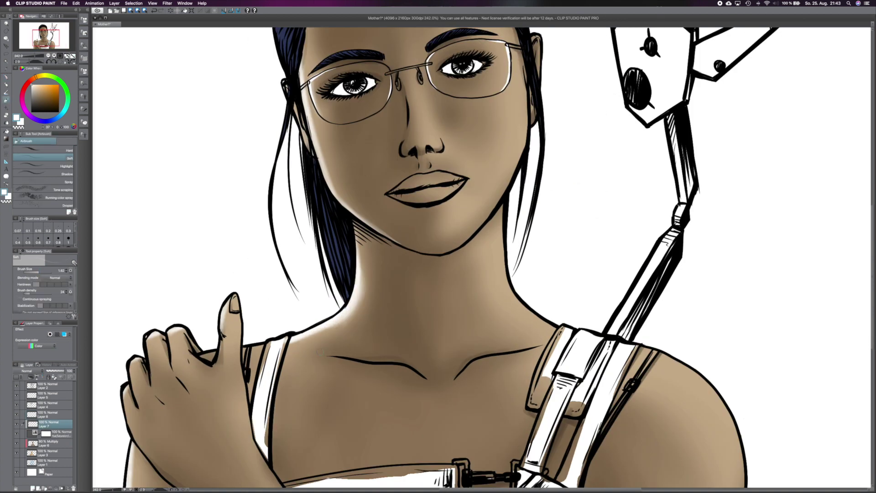
# - Paint the lips muted red with the G-pen on a new layer and move that layer beneath the Multiply shading layer
pyautogui.scroll(2, 426, 133)
pyautogui.press('super+shift+n')
pyautogui.press('p')
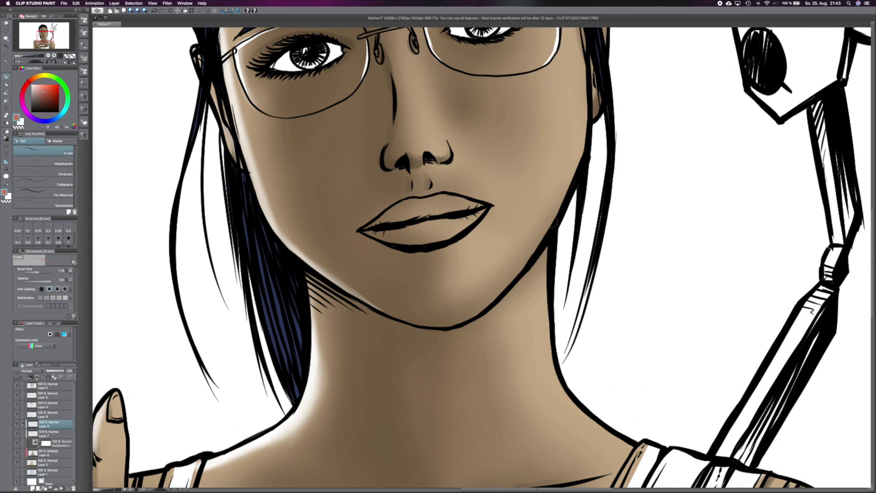
pyautogui.moveTo(424, 201)
pyautogui.mouseDown()
pyautogui.moveTo(479, 205)
pyautogui.moveTo(370, 226)
pyautogui.moveTo(454, 209)
pyautogui.moveTo(438, 229)
pyautogui.moveTo(379, 235)
pyautogui.mouseUp()
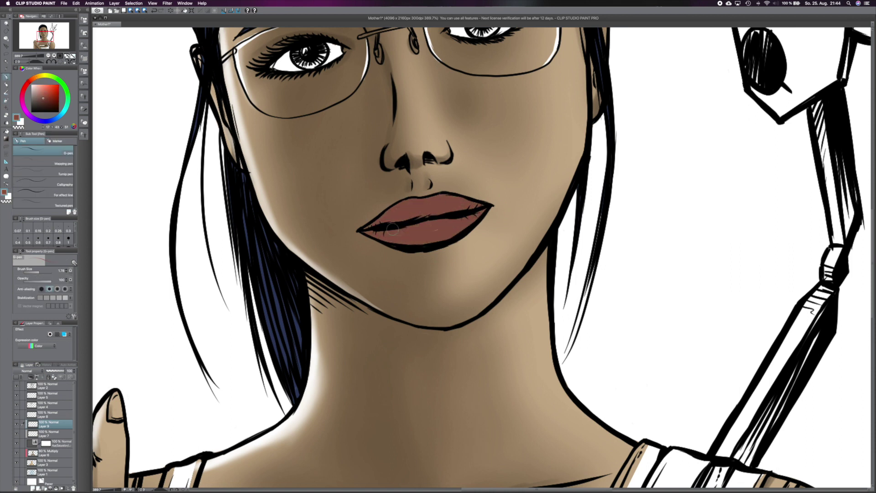
pyautogui.moveTo(48, 424); pyautogui.dragTo(48, 456)
# - Airbrush a soft brown shadow over the lips on the Multiply shading layer
pyautogui.keyDown('alt'); pyautogui.click(307, 226); pyautogui.keyUp('alt')
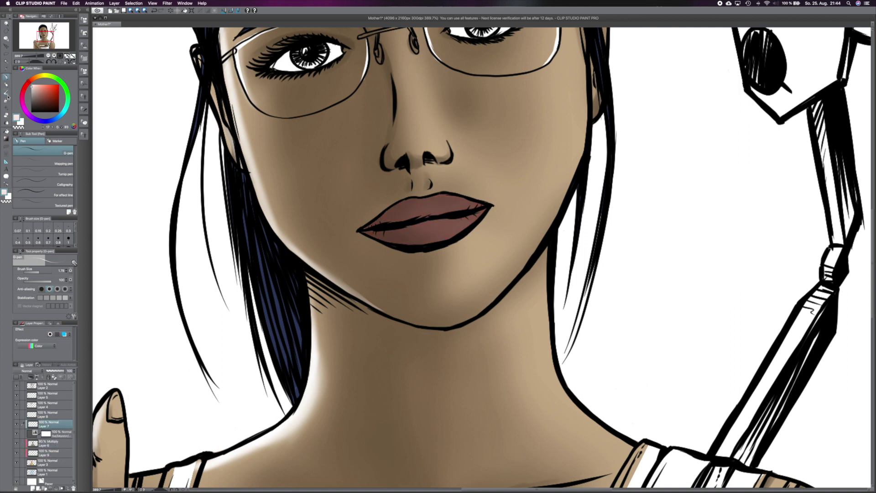
pyautogui.press('b')
pyautogui.press('b')
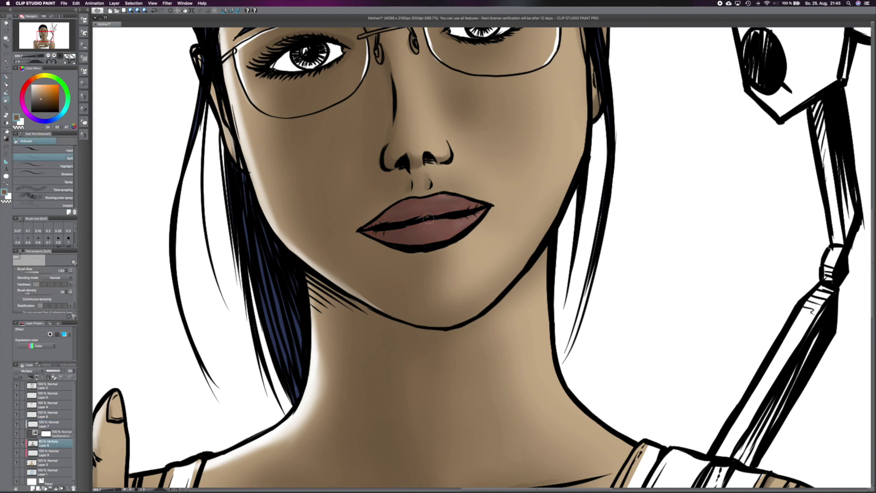
pyautogui.scroll(-3, 466, 255)
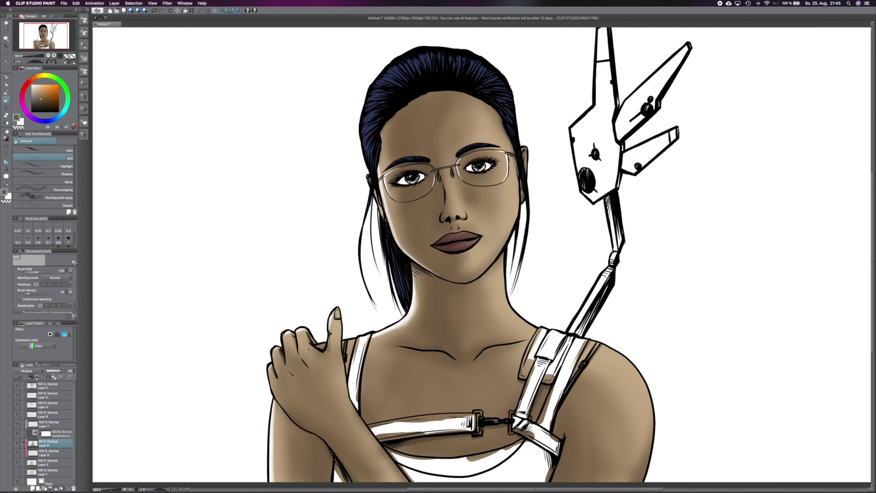
# - Move Layer 5 beneath the Multiply shading layer and paint both irises dark green
pyautogui.moveTo(42, 397); pyautogui.dragTo(43, 447)
pyautogui.click(55, 91)
pyautogui.click(44, 100)
pyautogui.scroll(5, 441, 172)
pyautogui.moveTo(367, 184)
pyautogui.mouseDown()
pyautogui.moveTo(381, 205)
pyautogui.moveTo(386, 187)
pyautogui.mouseUp()
pyautogui.moveTo(520, 169); pyautogui.dragTo(529, 159)
# - Add white G-pen highlights to both nose pads of the glasses on Layer 7
pyautogui.hotkey('alt', ']')
pyautogui.hotkey('alt', ']')
pyautogui.hotkey('alt', ']')
pyautogui.press('p')
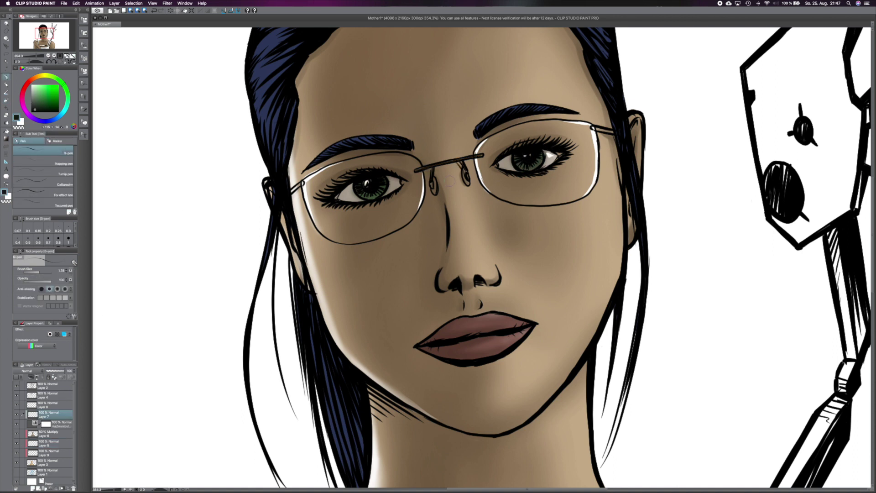
pyautogui.press('x')
pyautogui.moveTo(435, 177); pyautogui.dragTo(435, 190)
pyautogui.moveTo(461, 171); pyautogui.dragTo(462, 179)
pyautogui.scroll(-5, 574, 92)
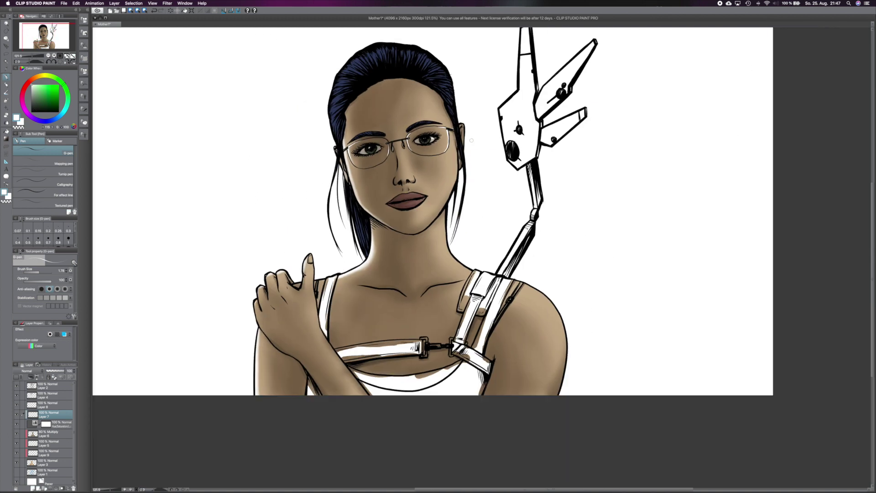
# - Add a clipped layer and paint lighter blue strands over the crown, the sides and the ponytail of the hair
pyautogui.scroll(3, 574, 91)
pyautogui.press('super+shift+n')
pyautogui.click(46, 121)
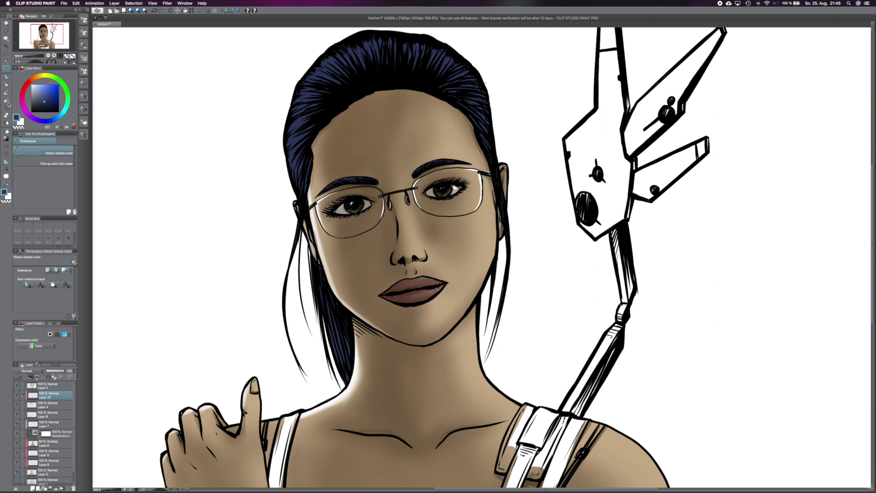
pyautogui.click(39, 96)
pyautogui.moveTo(301, 116); pyautogui.dragTo(294, 160)
pyautogui.moveTo(315, 91); pyautogui.dragTo(296, 185)
pyautogui.moveTo(346, 59); pyautogui.dragTo(381, 43)
pyautogui.moveTo(445, 61); pyautogui.dragTo(474, 80)
pyautogui.moveTo(475, 109); pyautogui.dragTo(488, 146)
pyautogui.moveTo(496, 185); pyautogui.dragTo(501, 190)
pyautogui.moveTo(322, 287); pyautogui.dragTo(340, 365)
pyautogui.moveTo(338, 328); pyautogui.dragTo(344, 360)
pyautogui.click(50, 424)
pyautogui.click(26, 83)
pyautogui.click(37, 93)
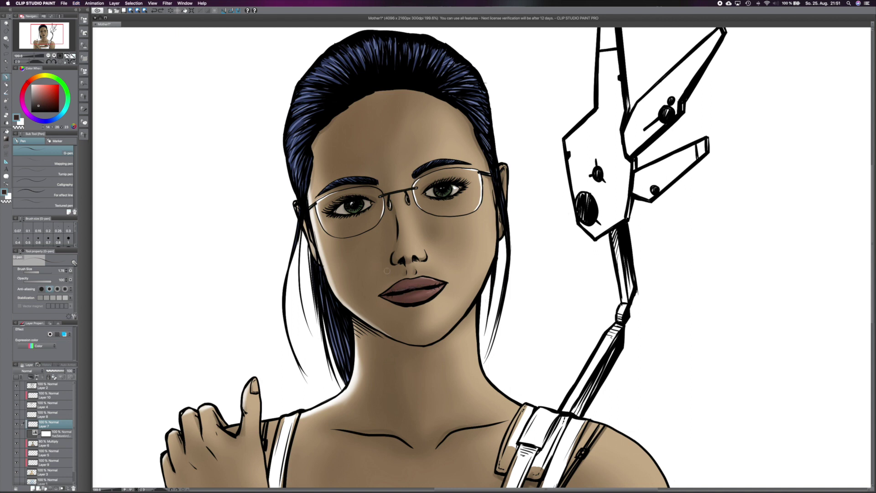
pyautogui.scroll(-5, 572, 144)
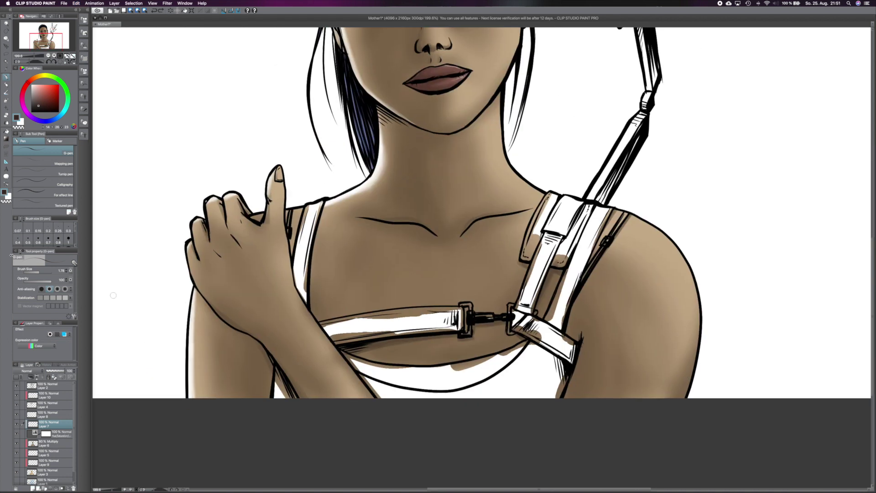
# - Add a new layer and paint the harness's chest strap, shoulder pad and vertical strap leather brown with the G-pen
pyautogui.keyDown('alt'); pyautogui.click(263, 248); pyautogui.keyUp('alt')
pyautogui.press('super+shift+n')
pyautogui.moveTo(307, 207); pyautogui.dragTo(304, 226)
pyautogui.click(45, 100)
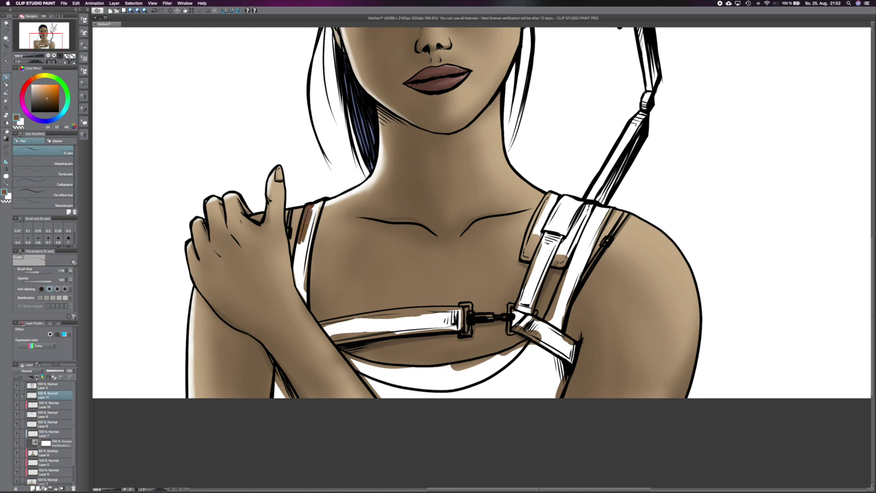
pyautogui.press('super+z')
pyautogui.moveTo(383, 326)
pyautogui.mouseDown()
pyautogui.moveTo(333, 345)
pyautogui.moveTo(457, 308)
pyautogui.moveTo(354, 338)
pyautogui.moveTo(458, 315)
pyautogui.moveTo(329, 331)
pyautogui.mouseUp()
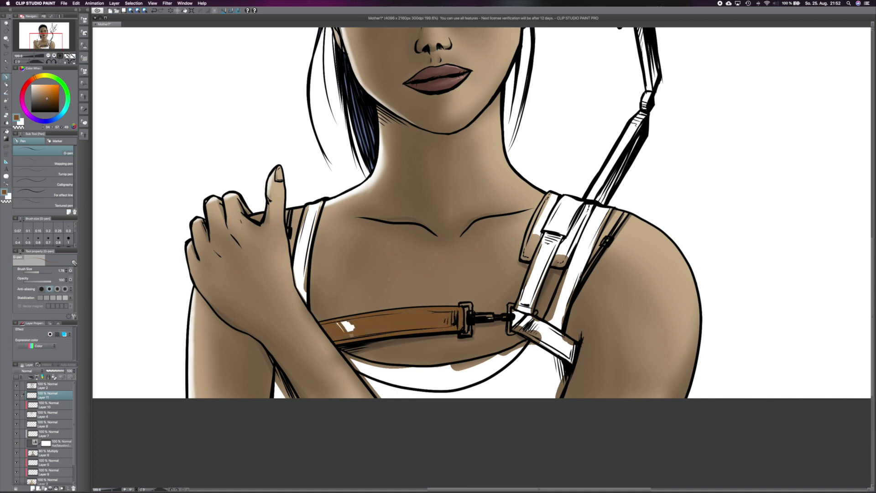
pyautogui.scroll(2, 482, 212)
pyautogui.moveTo(479, 182)
pyautogui.mouseDown()
pyautogui.moveTo(518, 194)
pyautogui.moveTo(497, 236)
pyautogui.moveTo(482, 202)
pyautogui.moveTo(447, 253)
pyautogui.moveTo(449, 233)
pyautogui.moveTo(466, 264)
pyautogui.moveTo(488, 264)
pyautogui.moveTo(459, 260)
pyautogui.moveTo(456, 283)
pyautogui.mouseUp()
# - Paint the short diagonal harness strap below the shoulder brown and the metal buckles dark grey on Layer 11
pyautogui.click(55, 481)
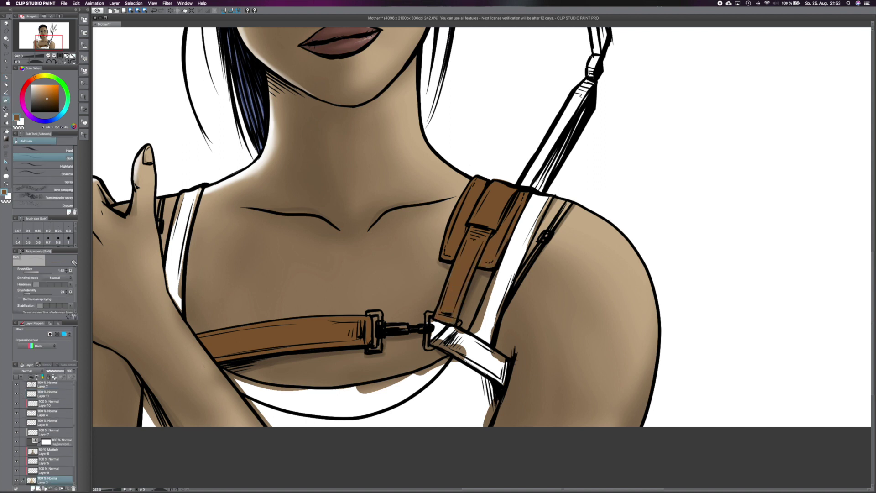
pyautogui.click(9, 117)
pyautogui.press('i')
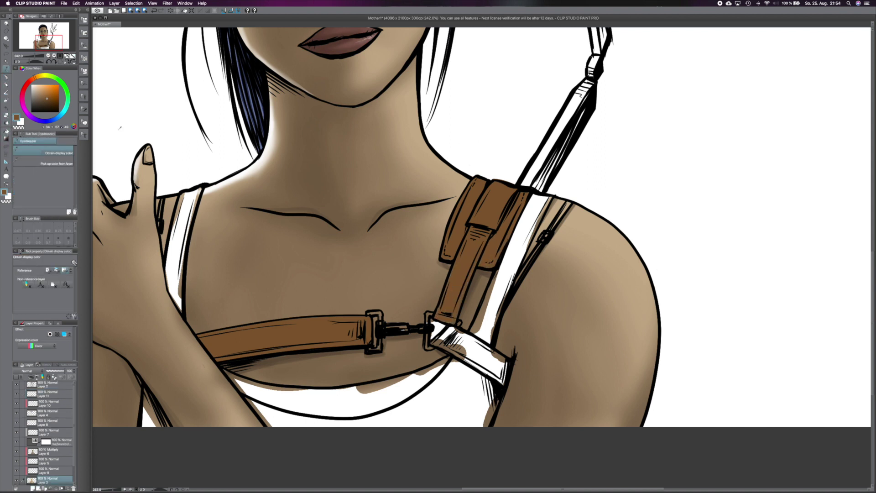
pyautogui.press('p')
pyautogui.keyDown('ctrl'); pyautogui.keyDown('shift'); pyautogui.click(437, 335); pyautogui.keyUp('shift'); pyautogui.keyUp('ctrl')
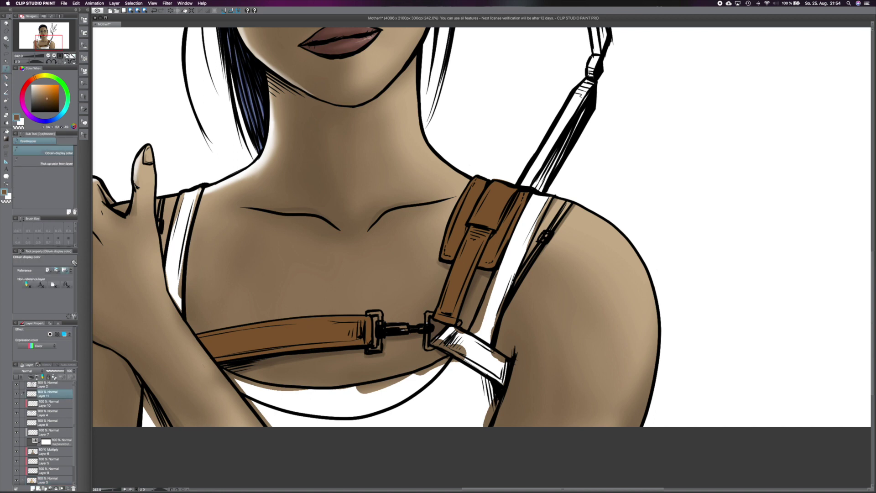
pyautogui.moveTo(437, 336); pyautogui.dragTo(500, 370)
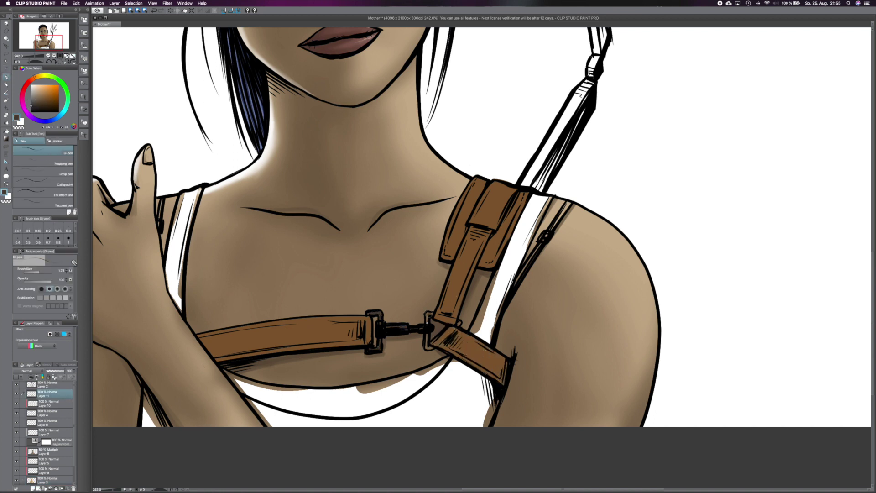
# - Add a clipped layer and paint darker brown shadows on the chest strap and the short diagonal strap
pyautogui.keyDown('alt'); pyautogui.click(276, 327); pyautogui.keyUp('alt')
pyautogui.hotkey('ctrl', 'shift', 'n')
pyautogui.moveTo(351, 345); pyautogui.dragTo(188, 358)
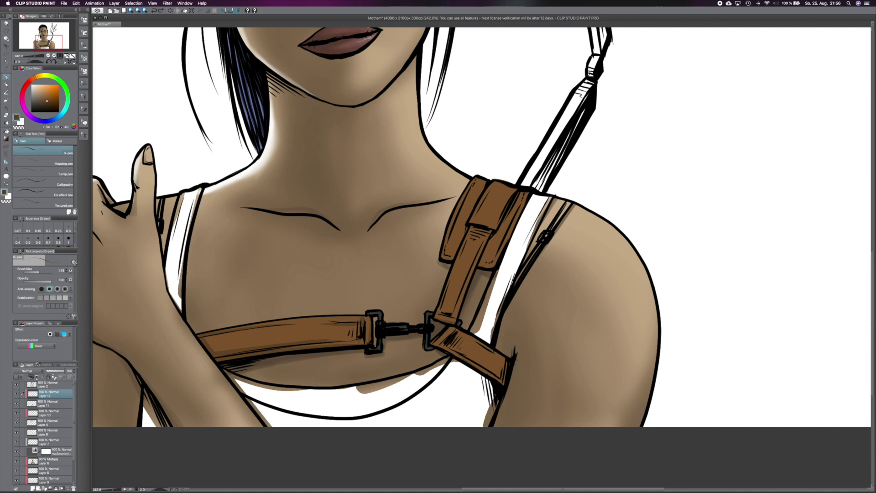
pyautogui.moveTo(450, 351); pyautogui.dragTo(474, 367)
pyautogui.moveTo(478, 353); pyautogui.dragTo(502, 370)
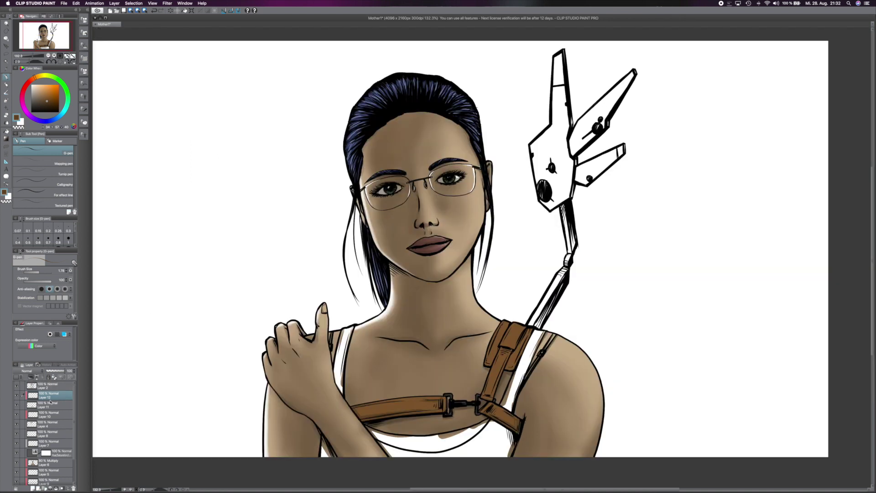
# - Add a new layer above the harness layers and shade the shoulder pad darker brown on Layer 12
pyautogui.click(34, 487)
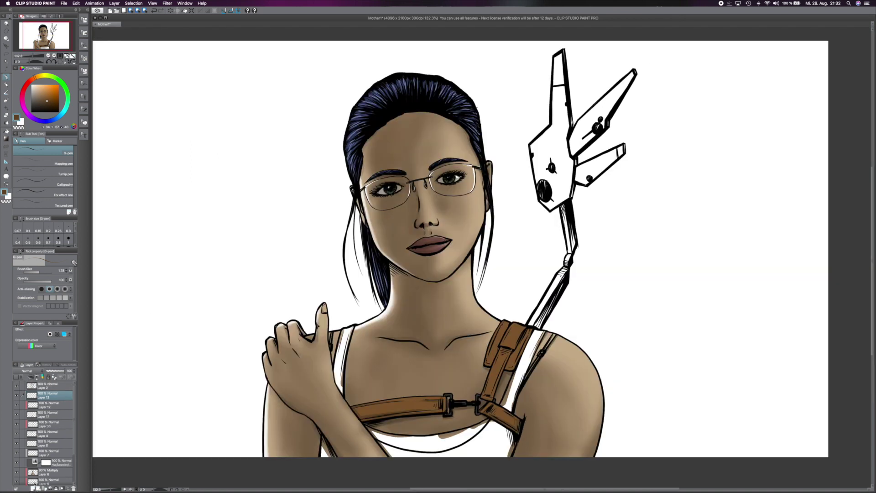
pyautogui.scroll(3, 540, 446)
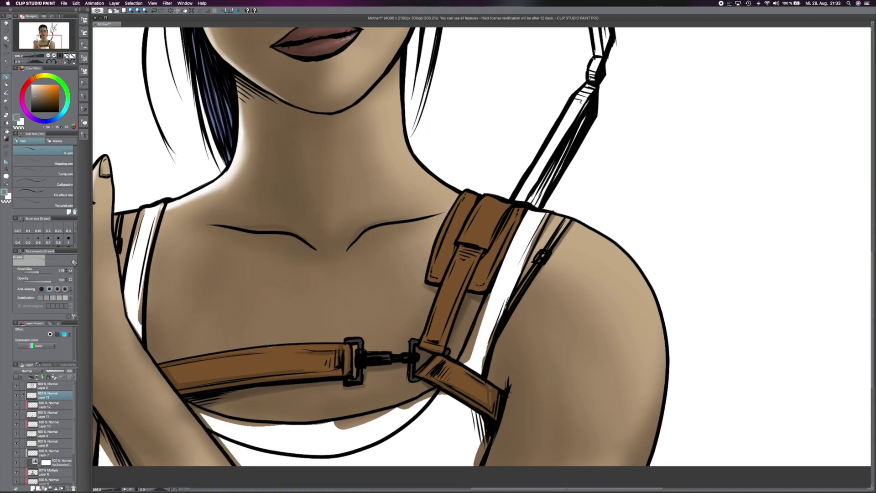
pyautogui.click(63, 404)
pyautogui.keyDown('alt'); pyautogui.click(454, 224); pyautogui.keyUp('alt')
pyautogui.moveTo(479, 200); pyautogui.dragTo(502, 212)
# - Paint the tank top's strap beside the raised hand light warm grey on Layer 13
pyautogui.click(50, 395)
pyautogui.keyDown('alt'); pyautogui.click(137, 237); pyautogui.keyUp('alt')
pyautogui.moveTo(141, 217)
pyautogui.mouseDown()
pyautogui.moveTo(125, 294)
pyautogui.moveTo(139, 340)
pyautogui.mouseUp()
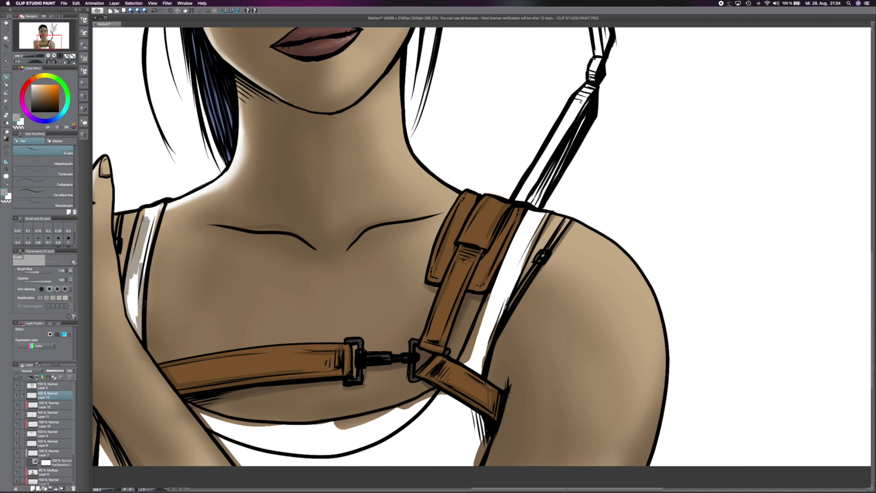
pyautogui.moveTo(141, 260); pyautogui.dragTo(131, 326)
pyautogui.moveTo(150, 205)
pyautogui.mouseDown()
pyautogui.moveTo(146, 263)
pyautogui.moveTo(146, 221)
pyautogui.mouseUp()
pyautogui.scroll(-5, 137, 274)
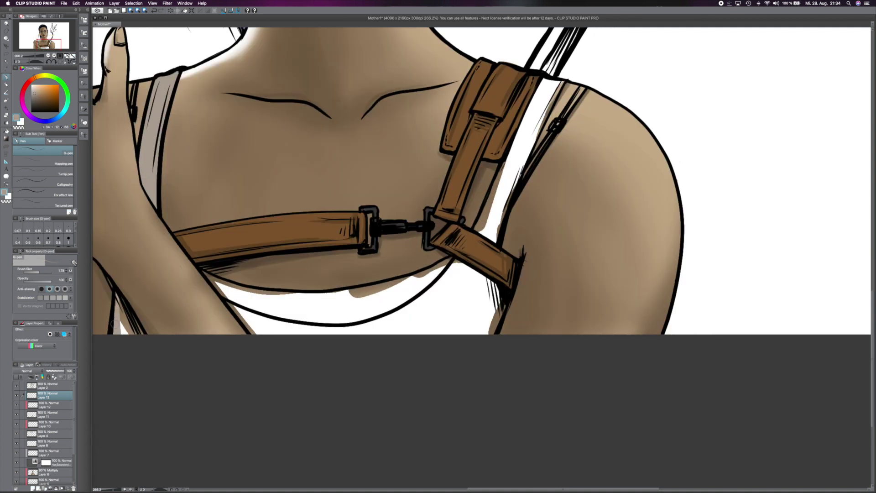
# - Paint the tank top's other strap beside the shoulder pad and the patch below the armpit light warm grey
pyautogui.scroll(2, 456, 183)
pyautogui.moveTo(588, 118); pyautogui.dragTo(554, 201)
pyautogui.moveTo(565, 155); pyautogui.dragTo(545, 203)
pyautogui.moveTo(577, 130)
pyautogui.mouseDown()
pyautogui.moveTo(545, 179)
pyautogui.moveTo(529, 246)
pyautogui.mouseUp()
pyautogui.moveTo(554, 201); pyautogui.dragTo(511, 281)
pyautogui.moveTo(523, 248)
pyautogui.mouseDown()
pyautogui.moveTo(504, 274)
pyautogui.moveTo(545, 185)
pyautogui.moveTo(530, 228)
pyautogui.mouseUp()
pyautogui.moveTo(492, 308)
pyautogui.mouseDown()
pyautogui.moveTo(525, 364)
pyautogui.moveTo(525, 347)
pyautogui.mouseUp()
# - Set the line-art layer as the reference layer and fill the body of the tank top with light grey on Layer 13
pyautogui.press('g')
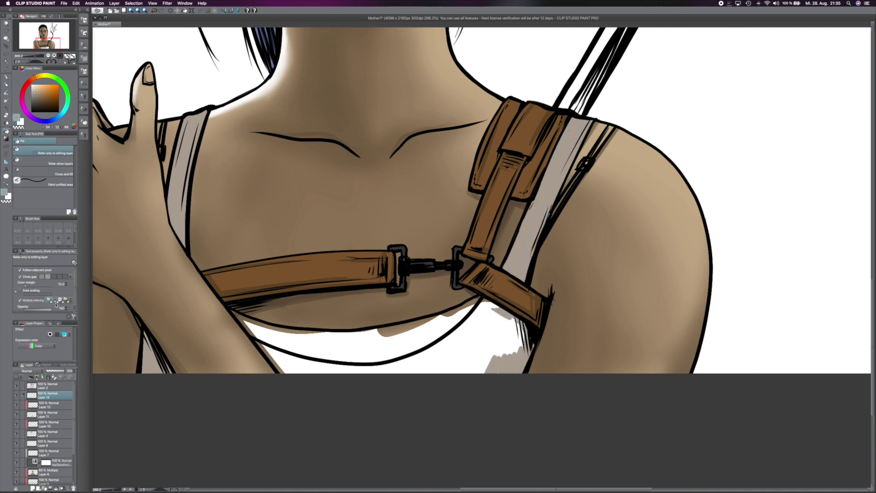
pyautogui.rightClick(46, 386)
pyautogui.moveTo(96, 289)
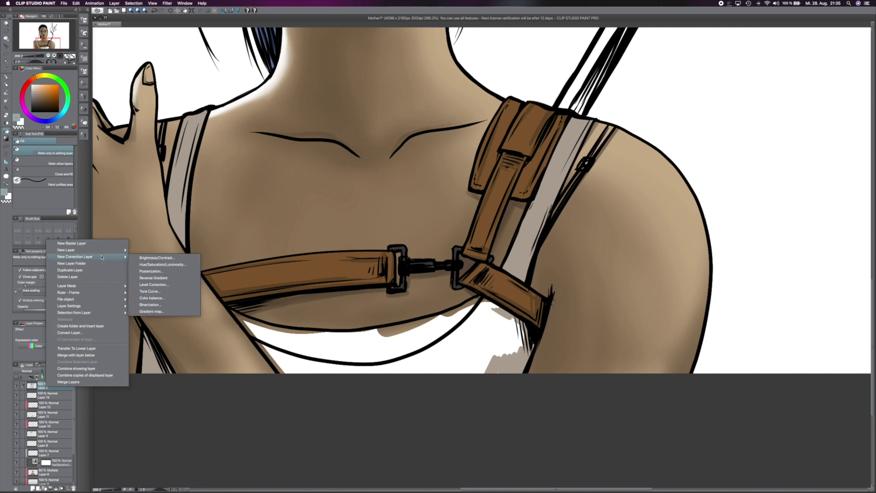
pyautogui.click(22, 390)
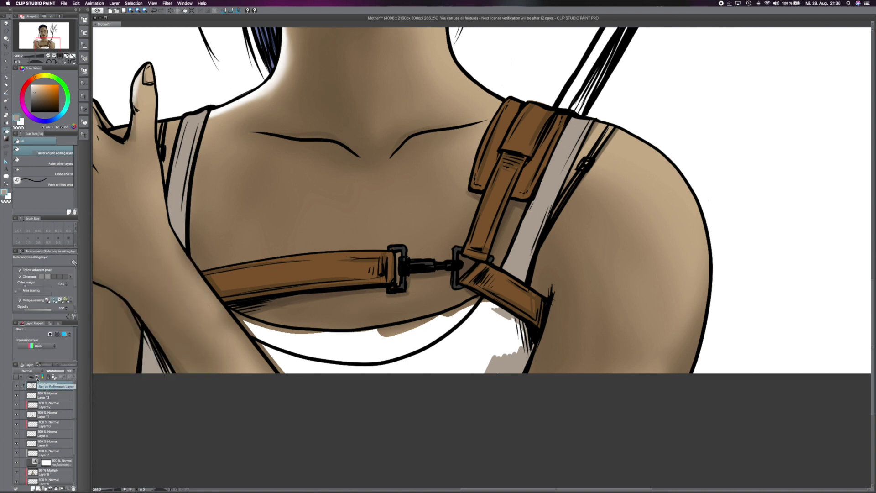
pyautogui.click(34, 396)
pyautogui.click(505, 352)
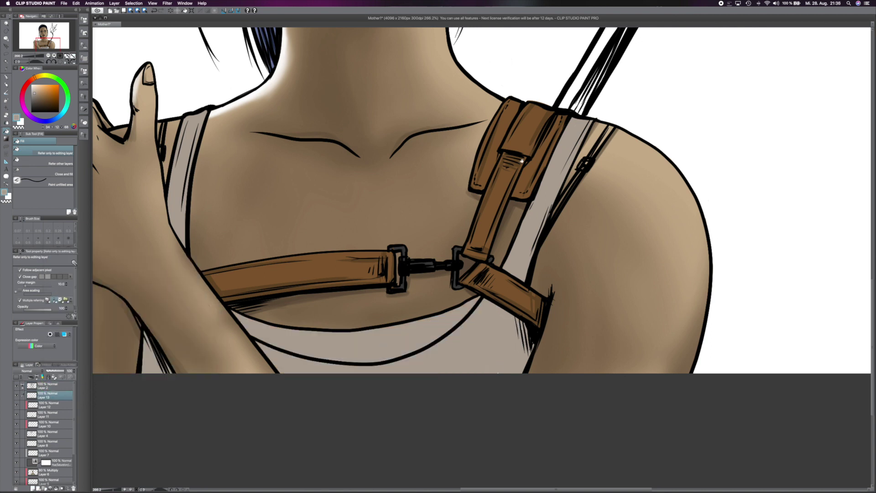
# - Add Layer 14 clipped to the tank top's fill and airbrush soft shading over its strap and body with the Soft airbrush
pyautogui.press('p')
pyautogui.press('super+shift+n')
pyautogui.rightClick(41, 398)
pyautogui.click(150, 320)
pyautogui.scroll(-1, 344, 264)
pyautogui.scroll(-2, 345, 264)
pyautogui.press('b')
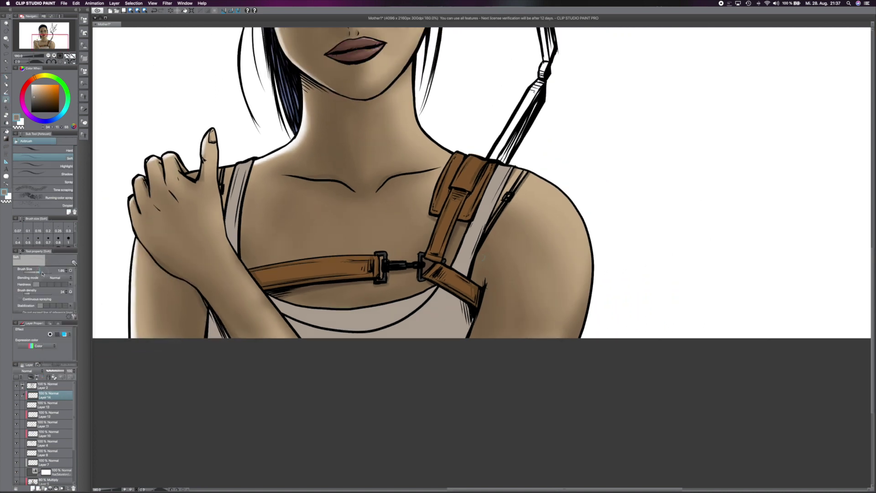
pyautogui.moveTo(474, 196); pyautogui.dragTo(456, 273)
pyautogui.press(']')
pyautogui.press('p')
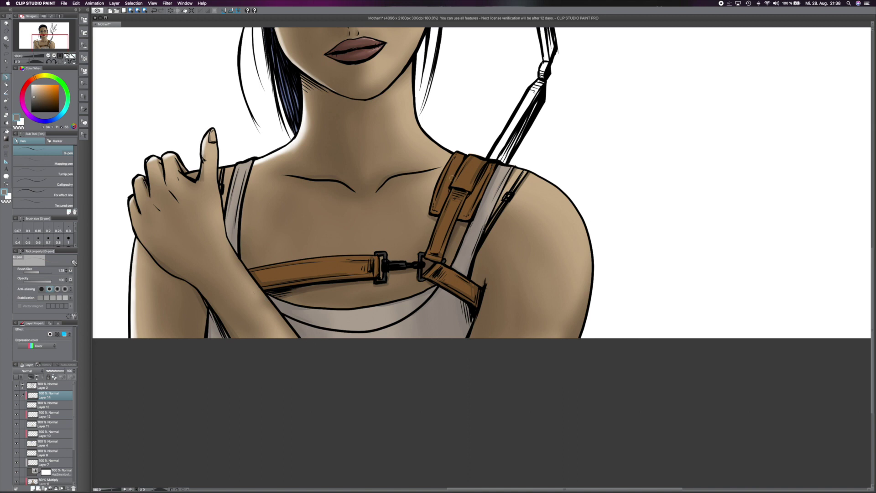
# - Add Layer 15 and fill all segments and the joint of the mechanical arm's rod with dark grey, using Close and fill for the small gaps
pyautogui.scroll(-5, 438, 182)
pyautogui.scroll(5, 438, 183)
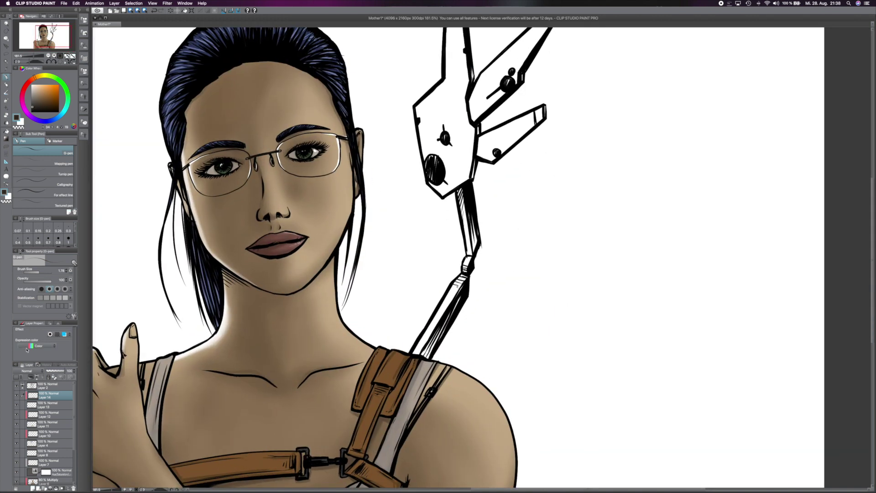
pyautogui.press('super+shift+n')
pyautogui.click(7, 132)
pyautogui.click(466, 228)
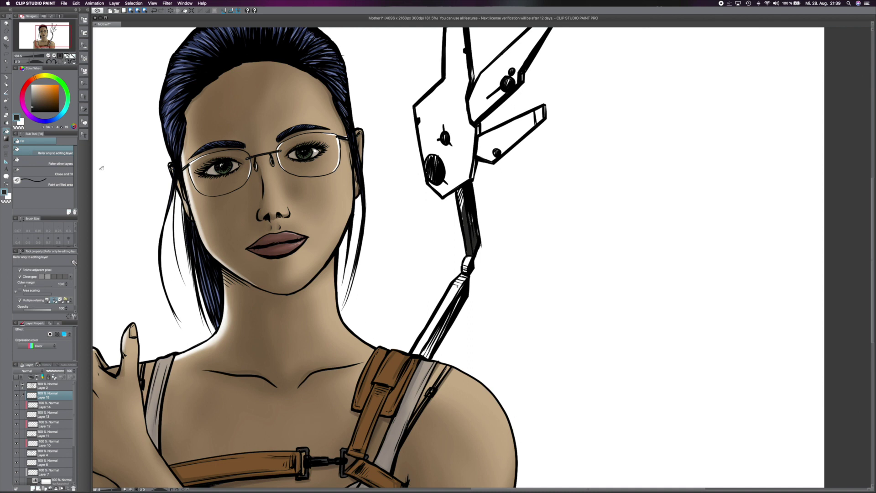
pyautogui.click(56, 162)
pyautogui.click(57, 174)
pyautogui.moveTo(470, 255); pyautogui.dragTo(472, 256)
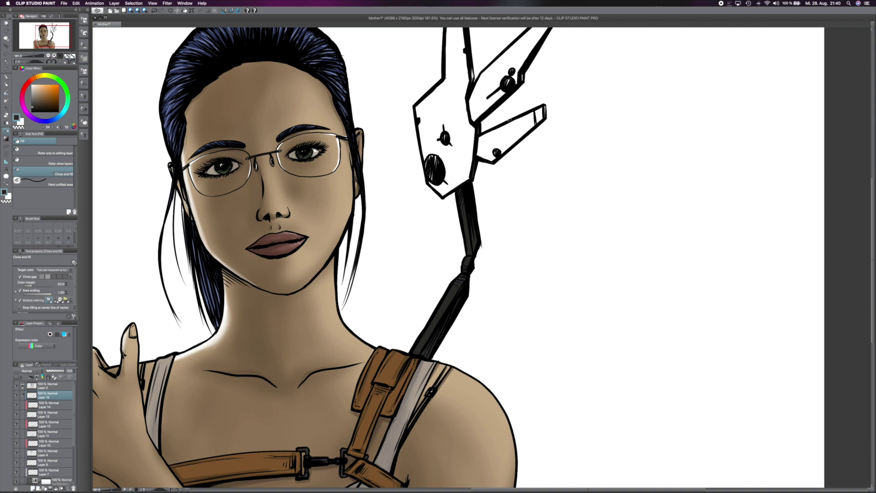
# - Shift the drawing colour's hue to cyan-blue for colouring the mechanical claw
pyautogui.scroll(5, 507, 117)
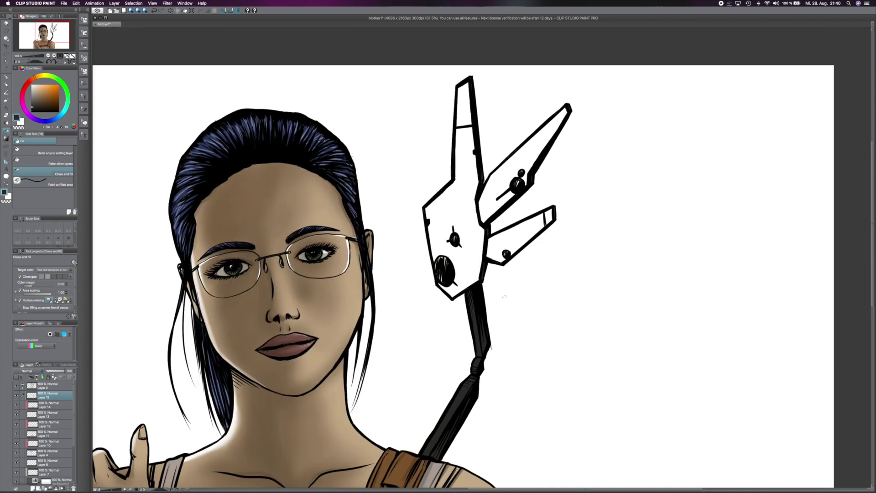
pyautogui.scroll(-3, 505, 305)
pyautogui.click(63, 117)
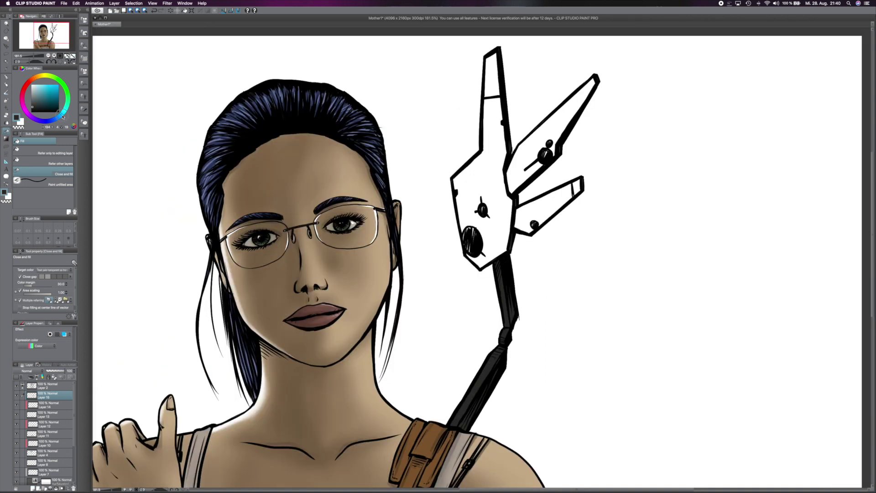
pyautogui.moveTo(481, 51)
pyautogui.mouseDown()
pyautogui.moveTo(502, 98)
pyautogui.moveTo(445, 182)
pyautogui.mouseUp()
pyautogui.press('super+z')
pyautogui.press('super+z')
# - Fill the mechanical claw's body and its three fingers with bright blue on Layer 15
pyautogui.click(43, 150)
pyautogui.click(483, 215)
pyautogui.click(491, 75)
pyautogui.click(547, 205)
pyautogui.click(530, 152)
pyautogui.press('p')
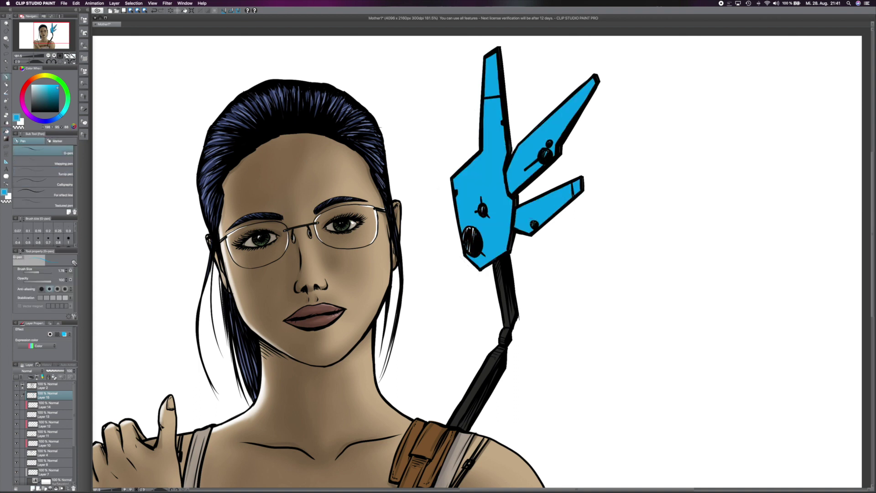
# - Add clipped Layer 16, airbrush a white glow inside the claw leaving blue edges, and erase it over the dark round joint
pyautogui.press('super+shift+n')
pyautogui.press('x')
pyautogui.press('b')
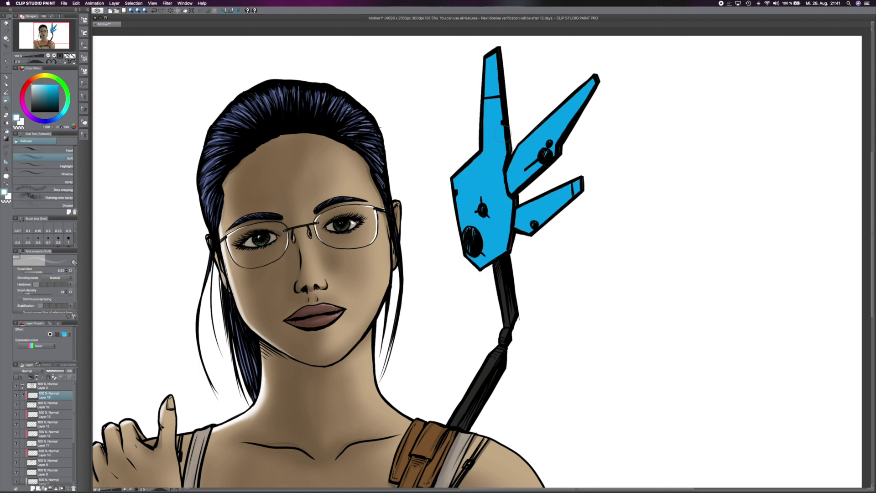
pyautogui.moveTo(488, 86)
pyautogui.mouseDown()
pyautogui.moveTo(493, 155)
pyautogui.moveTo(475, 183)
pyautogui.moveTo(465, 228)
pyautogui.moveTo(471, 182)
pyautogui.moveTo(474, 231)
pyautogui.moveTo(497, 173)
pyautogui.moveTo(490, 215)
pyautogui.moveTo(484, 227)
pyautogui.moveTo(499, 167)
pyautogui.moveTo(470, 205)
pyautogui.moveTo(568, 114)
pyautogui.moveTo(570, 194)
pyautogui.moveTo(479, 260)
pyautogui.moveTo(575, 114)
pyautogui.moveTo(547, 214)
pyautogui.mouseUp()
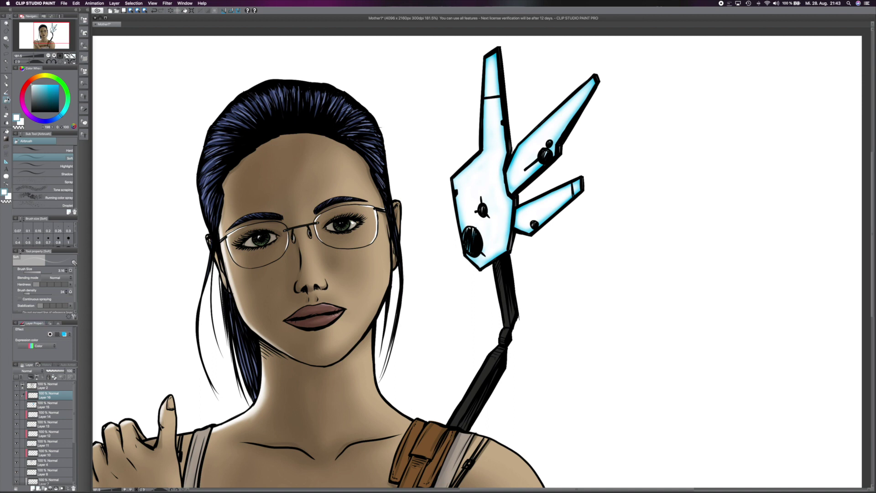
pyautogui.press('e')
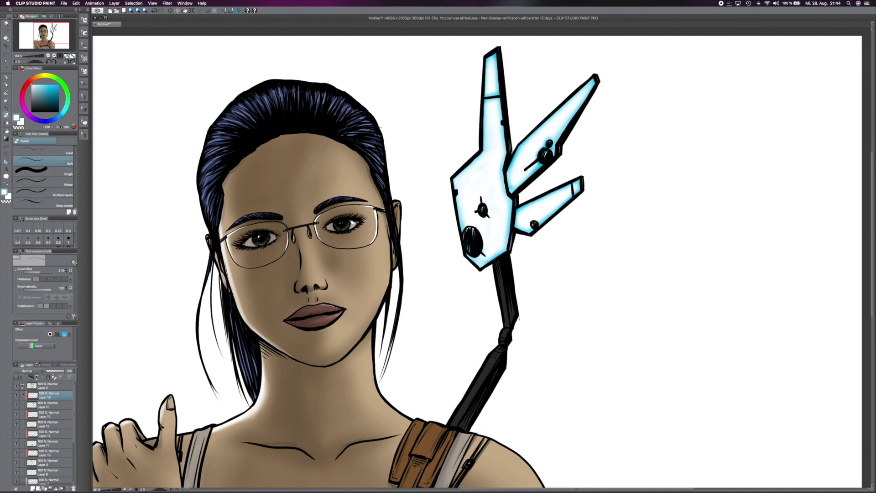
pyautogui.moveTo(467, 228); pyautogui.dragTo(477, 247)
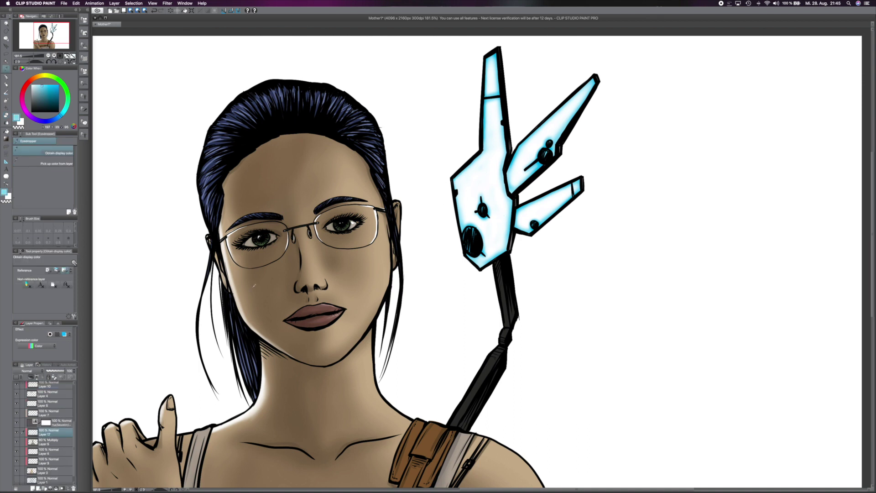
# - Airbrush pale cyan reflected light on the face, neck, forehead and cheek on Layer 17, and lower that layer's opacity slightly
pyautogui.press('b')
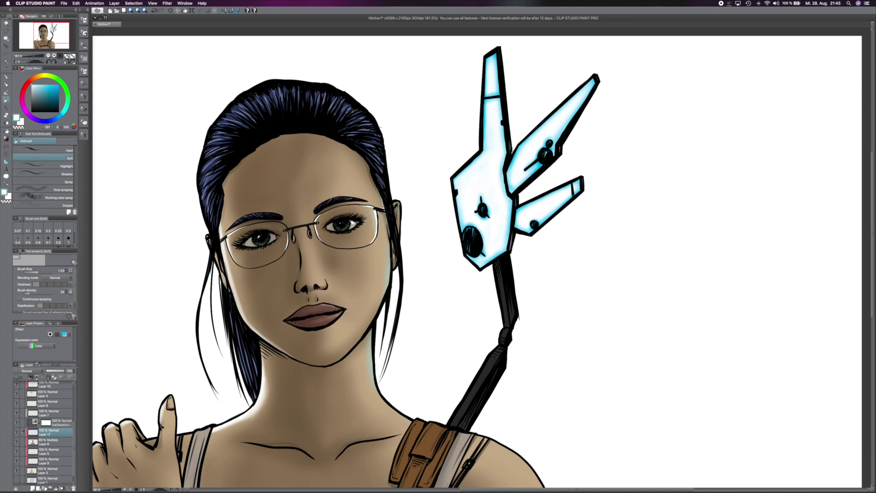
pyautogui.press('super+alt+0')
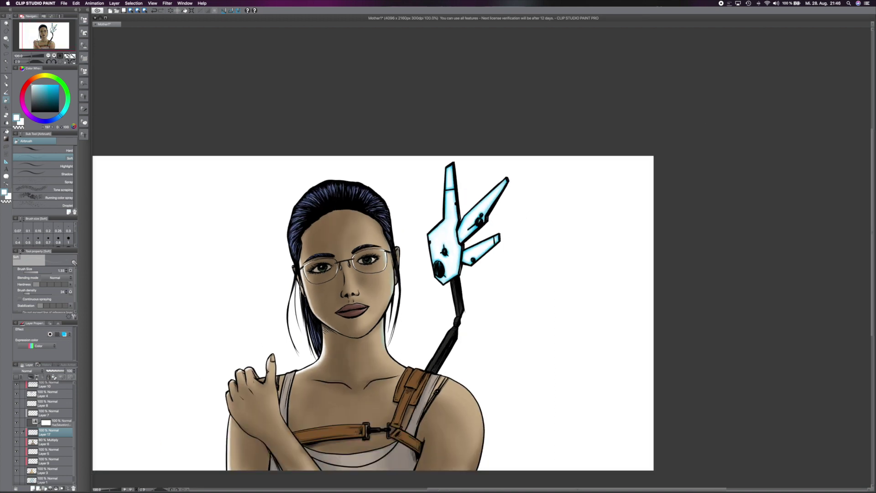
pyautogui.press('super+plus')
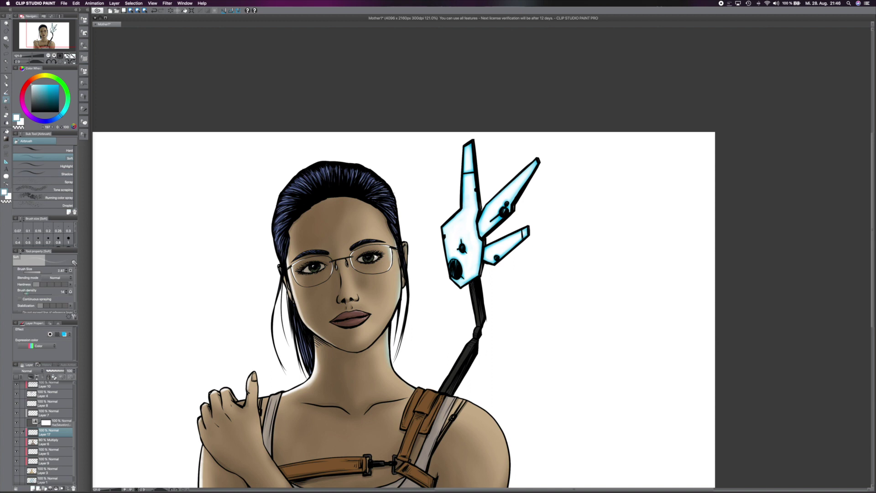
pyautogui.moveTo(43, 274); pyautogui.dragTo(45, 274)
pyautogui.moveTo(368, 214)
pyautogui.mouseDown()
pyautogui.moveTo(378, 290)
pyautogui.moveTo(343, 214)
pyautogui.mouseUp()
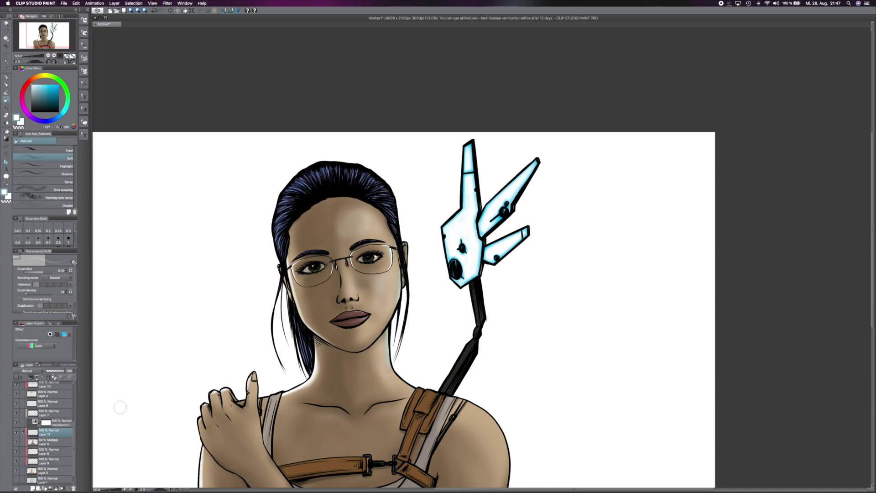
pyautogui.hscroll(-5, 383, 255)
pyautogui.scroll(-2, 383, 255)
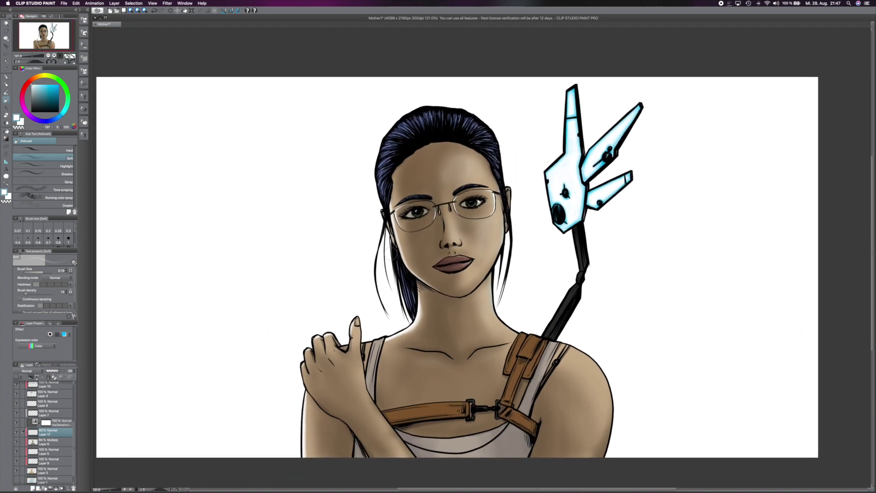
pyautogui.scroll(-5, 374, 237)
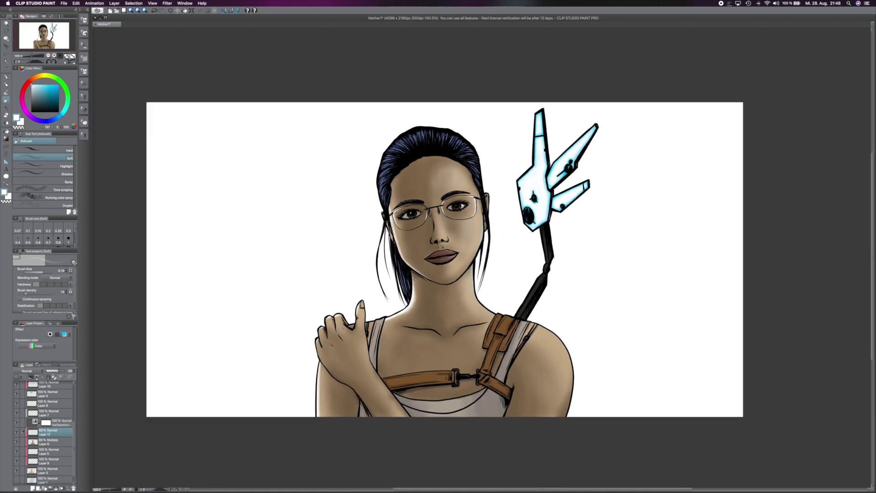
# - Add Layer 18 beneath the figure's colour layers and above the sketch layer for the background
pyautogui.scroll(-1, 50, 433)
pyautogui.click(52, 470)
pyautogui.press('super+shift+n')
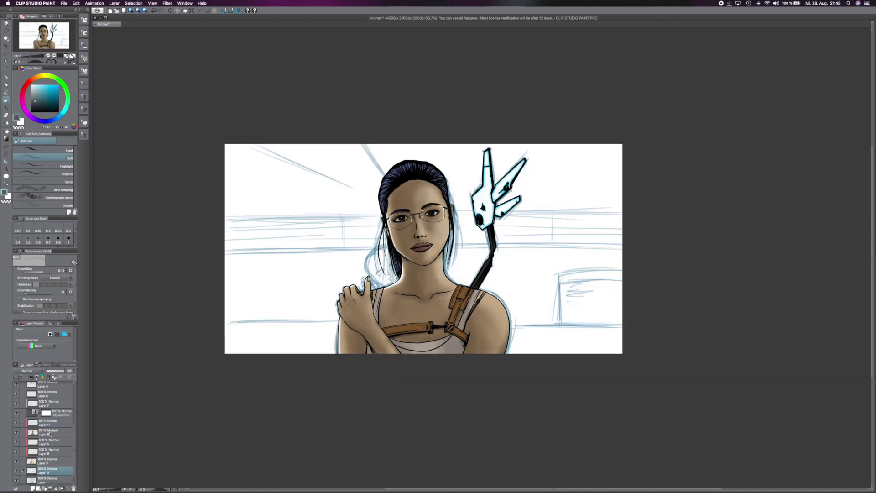
pyautogui.press('b')
pyautogui.moveTo(357, 136)
pyautogui.mouseDown()
pyautogui.moveTo(370, 154)
pyautogui.moveTo(366, 167)
pyautogui.moveTo(354, 142)
pyautogui.mouseUp()
pyautogui.press('b')
pyautogui.press('b')
pyautogui.moveTo(383, 178); pyautogui.dragTo(351, 140)
pyautogui.press('b')
pyautogui.press('super+z')
pyautogui.press('super+z')
pyautogui.press('super+z')
pyautogui.press('super+z')
# - Paint the diagonal beams in the sky behind the head blue-grey with the Rough ink brush, following the sketch
pyautogui.moveTo(44, 274); pyautogui.dragTo(47, 273)
pyautogui.moveTo(386, 179); pyautogui.dragTo(355, 142)
pyautogui.moveTo(249, 146); pyautogui.dragTo(378, 199)
# - Enlarge the brush and block in the lower background with mid grey, adding a darker ground along the picture's lower edge
pyautogui.moveTo(45, 273); pyautogui.dragTo(48, 273)
pyautogui.moveTo(245, 233)
pyautogui.mouseDown()
pyautogui.moveTo(256, 283)
pyautogui.moveTo(383, 265)
pyautogui.moveTo(488, 273)
pyautogui.moveTo(611, 251)
pyautogui.moveTo(552, 333)
pyautogui.mouseUp()
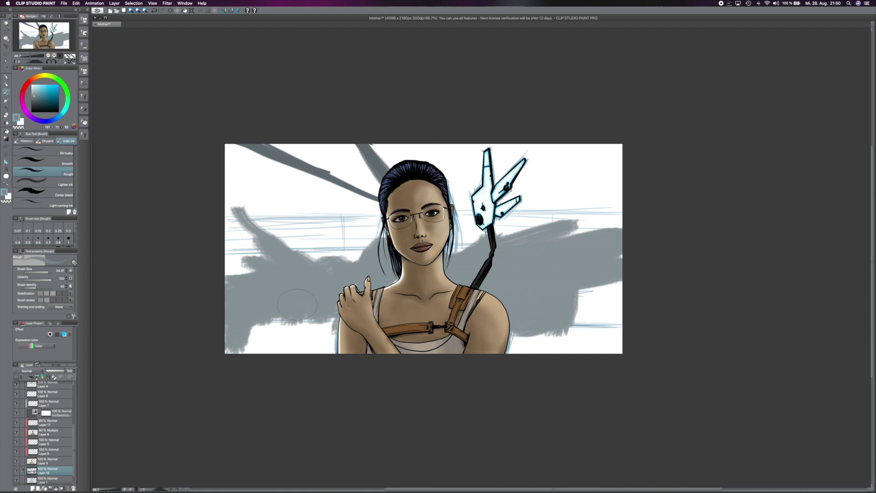
pyautogui.moveTo(211, 274)
pyautogui.mouseDown()
pyautogui.moveTo(326, 307)
pyautogui.moveTo(361, 274)
pyautogui.moveTo(547, 256)
pyautogui.moveTo(515, 326)
pyautogui.mouseUp()
pyautogui.moveTo(220, 338)
pyautogui.mouseDown()
pyautogui.moveTo(346, 355)
pyautogui.moveTo(572, 340)
pyautogui.moveTo(593, 347)
pyautogui.mouseUp()
pyautogui.moveTo(633, 383); pyautogui.dragTo(497, 352)
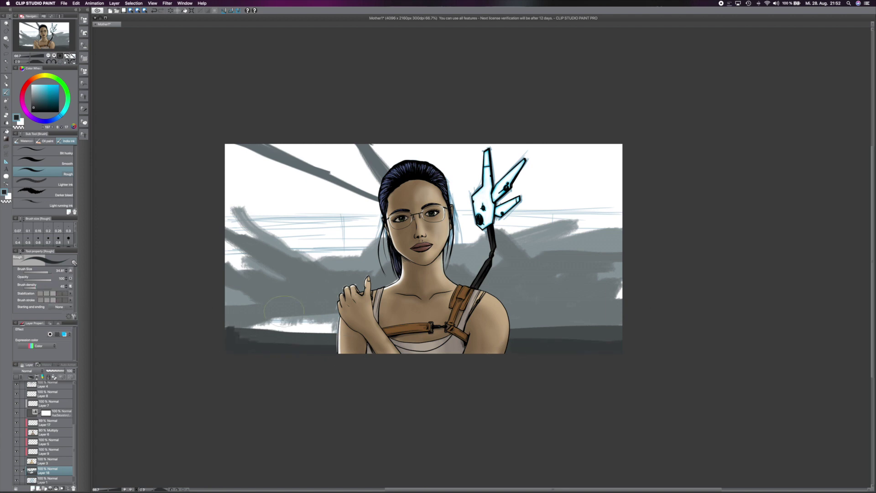
# - Paint over the ground strip on both sides of the figure with a sampled dark blue-grey
pyautogui.moveTo(252, 345)
pyautogui.mouseDown()
pyautogui.moveTo(296, 340)
pyautogui.moveTo(246, 346)
pyautogui.moveTo(273, 358)
pyautogui.moveTo(320, 347)
pyautogui.moveTo(303, 351)
pyautogui.mouseUp()
pyautogui.keyDown('alt'); pyautogui.click(247, 347); pyautogui.keyUp('alt')
pyautogui.moveTo(228, 346); pyautogui.dragTo(333, 349)
pyautogui.moveTo(511, 347); pyautogui.dragTo(621, 344)
# - Paint the box-shaped structure at the picture's right edge near-black and darken the lowest part of the ground
pyautogui.click(34, 108)
pyautogui.click(37, 110)
pyautogui.moveTo(556, 265)
pyautogui.mouseDown()
pyautogui.moveTo(615, 292)
pyautogui.moveTo(611, 351)
pyautogui.moveTo(616, 297)
pyautogui.moveTo(561, 341)
pyautogui.mouseUp()
pyautogui.keyDown('alt'); pyautogui.click(277, 354); pyautogui.keyUp('alt')
pyautogui.moveTo(337, 349); pyautogui.dragTo(226, 350)
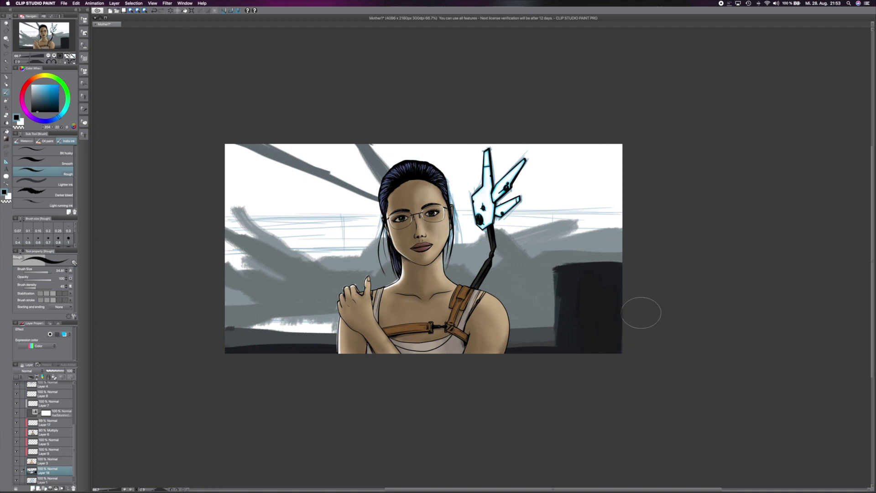
# - Paint sampled dark blue-grey transition bands along the ground on both sides and around the edge of the dark box
pyautogui.keyDown('alt'); pyautogui.click(230, 340); pyautogui.keyUp('alt')
pyautogui.moveTo(226, 348); pyautogui.dragTo(336, 349)
pyautogui.moveTo(511, 347); pyautogui.dragTo(574, 329)
pyautogui.keyDown('alt'); pyautogui.click(237, 336); pyautogui.keyUp('alt')
pyautogui.moveTo(237, 337); pyautogui.dragTo(336, 338)
pyautogui.moveTo(511, 337)
pyautogui.mouseDown()
pyautogui.moveTo(549, 326)
pyautogui.moveTo(554, 267)
pyautogui.moveTo(618, 265)
pyautogui.mouseUp()
# - Cover the sky with light blue-grey and paint paler cloud streaks beside the head
pyautogui.keyDown('alt'); pyautogui.click(274, 215); pyautogui.keyUp('alt')
pyautogui.moveTo(239, 223)
pyautogui.mouseDown()
pyautogui.moveTo(244, 173)
pyautogui.moveTo(452, 128)
pyautogui.moveTo(607, 228)
pyautogui.moveTo(461, 238)
pyautogui.moveTo(256, 192)
pyautogui.moveTo(223, 254)
pyautogui.moveTo(137, 237)
pyautogui.mouseUp()
pyautogui.moveTo(214, 196)
pyautogui.mouseDown()
pyautogui.moveTo(319, 182)
pyautogui.moveTo(333, 237)
pyautogui.moveTo(361, 228)
pyautogui.moveTo(345, 231)
pyautogui.mouseUp()
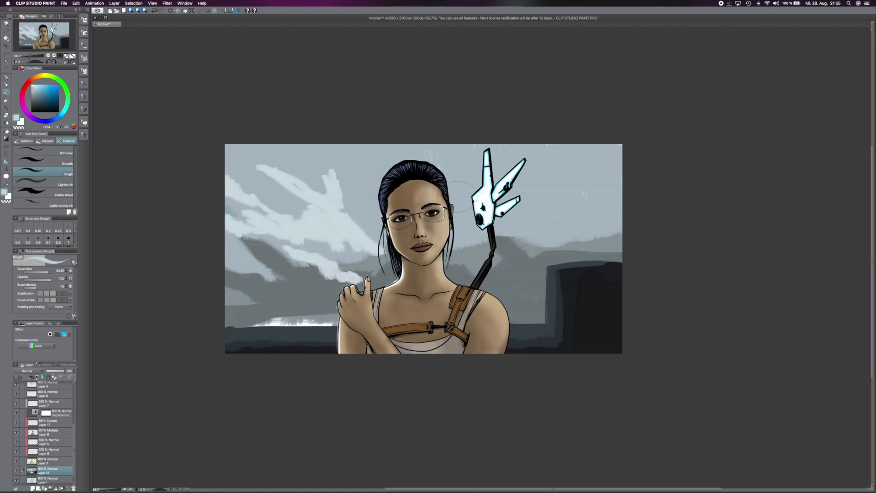
# - Break up the sky on both sides of the figure with sampled blue-grey strokes, forming lighter and darker cloud patches
pyautogui.keyDown('alt'); pyautogui.click(472, 222); pyautogui.keyUp('alt')
pyautogui.moveTo(233, 151)
pyautogui.mouseDown()
pyautogui.moveTo(255, 201)
pyautogui.moveTo(361, 224)
pyautogui.mouseUp()
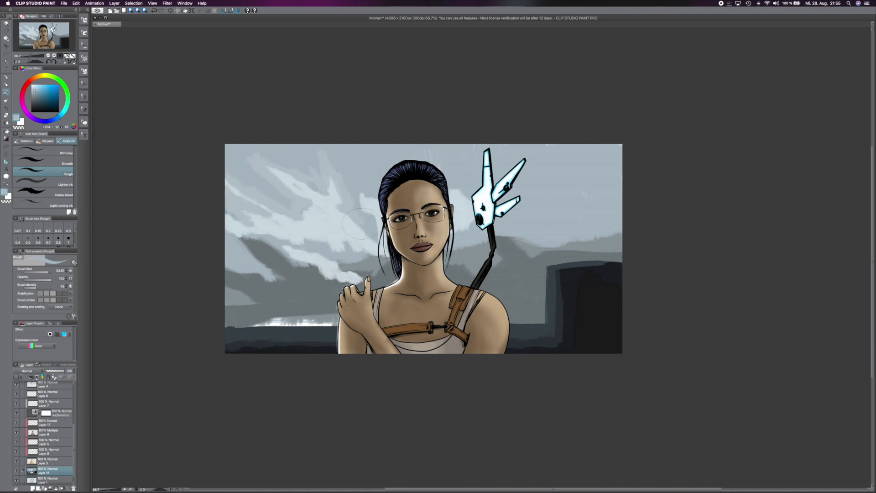
pyautogui.moveTo(611, 155); pyautogui.dragTo(532, 230)
pyautogui.moveTo(254, 209)
pyautogui.mouseDown()
pyautogui.moveTo(263, 207)
pyautogui.moveTo(246, 194)
pyautogui.moveTo(297, 232)
pyautogui.moveTo(256, 274)
pyautogui.moveTo(247, 310)
pyautogui.moveTo(319, 283)
pyautogui.moveTo(320, 329)
pyautogui.mouseUp()
pyautogui.moveTo(347, 274)
pyautogui.mouseDown()
pyautogui.moveTo(506, 264)
pyautogui.moveTo(255, 146)
pyautogui.moveTo(434, 141)
pyautogui.moveTo(603, 157)
pyautogui.moveTo(580, 242)
pyautogui.moveTo(561, 267)
pyautogui.moveTo(520, 292)
pyautogui.moveTo(461, 278)
pyautogui.moveTo(345, 321)
pyautogui.moveTo(282, 280)
pyautogui.mouseUp()
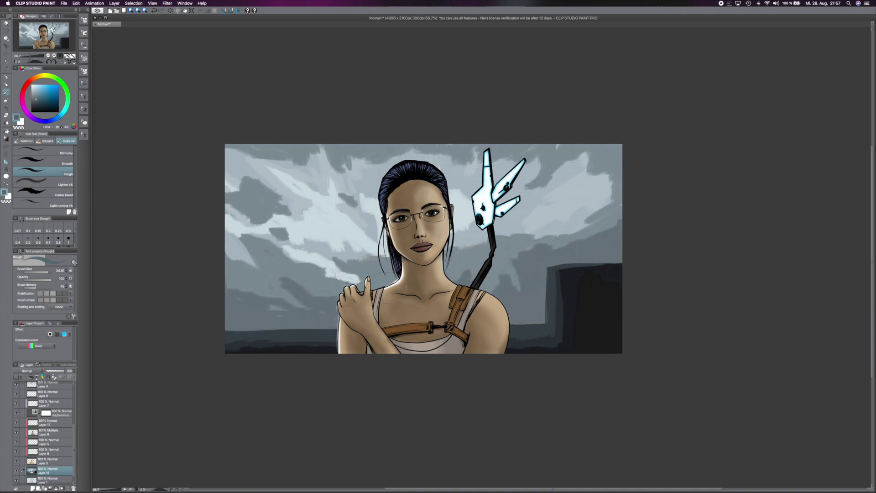
# - Darken the clouds at the picture's edges and the band above the horizon on the background layer with sampled blue-greys
pyautogui.click(6, 68)
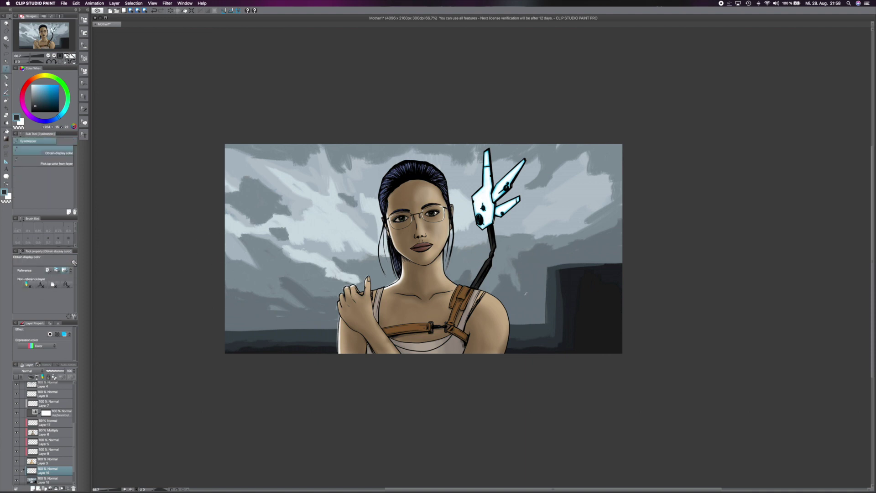
pyautogui.click(50, 480)
pyautogui.press('b')
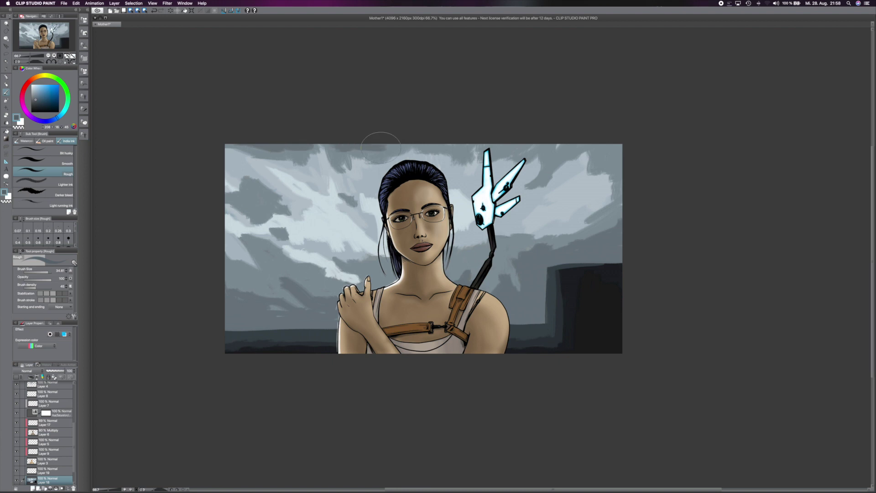
pyautogui.keyDown('alt'); pyautogui.click(239, 314); pyautogui.keyUp('alt')
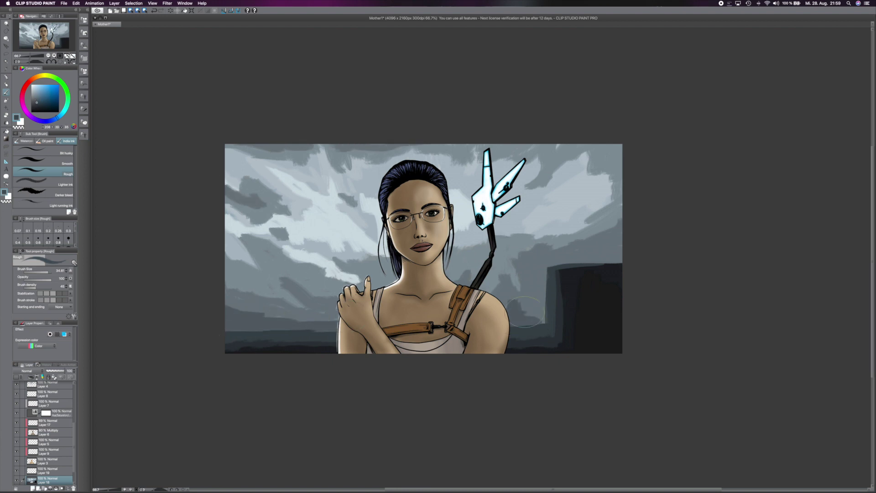
# - Paint the bridge's deck and horizontal rails across the sky in dark blue-grey on the layer above the background
pyautogui.hotkey('alt', ']')
pyautogui.moveTo(624, 222); pyautogui.dragTo(205, 248)
pyautogui.moveTo(204, 208); pyautogui.dragTo(725, 197)
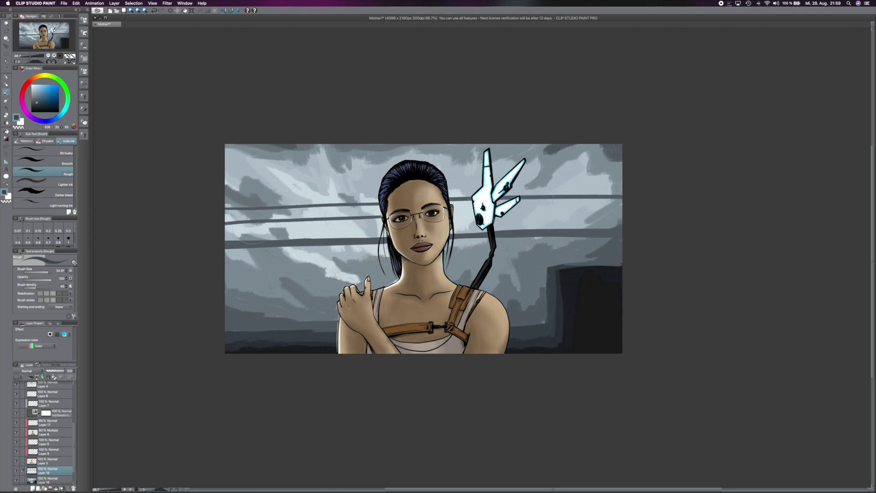
pyautogui.moveTo(205, 223); pyautogui.dragTo(625, 218)
pyautogui.moveTo(452, 209); pyautogui.dragTo(624, 208)
pyautogui.moveTo(454, 225); pyautogui.dragTo(625, 223)
# - Paint an upright post across the bridge's rails on each side of the figure and adjust the bridge slightly with Transform
pyautogui.moveTo(317, 203); pyautogui.dragTo(314, 238)
pyautogui.moveTo(580, 195); pyautogui.dragTo(580, 229)
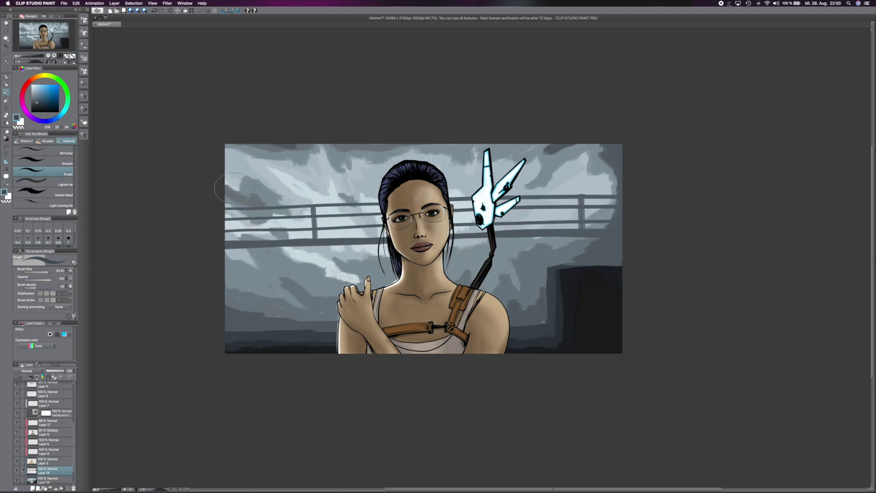
pyautogui.hotkey('ctrl', 't')
pyautogui.press('Return')
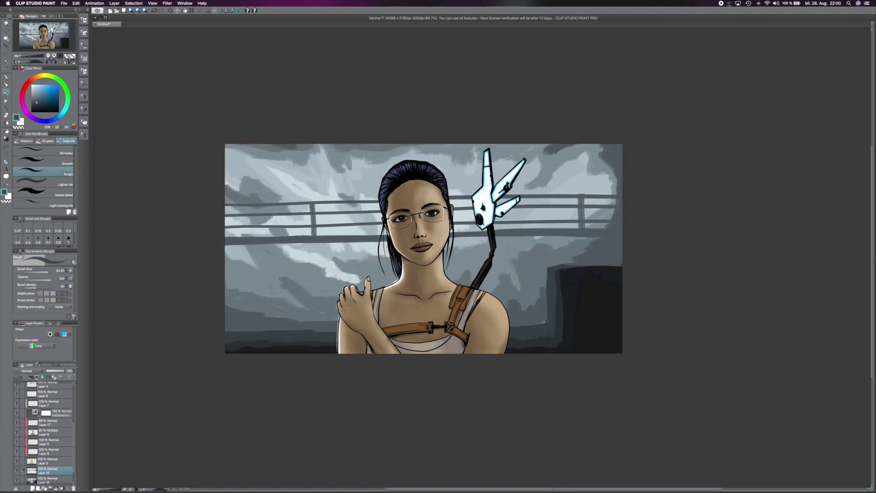
# - Try a Gaussian blur on the bridge layer and undo it
pyautogui.click(167, 3)
pyautogui.moveTo(218, 11)
pyautogui.click(270, 42)
pyautogui.click(167, 3)
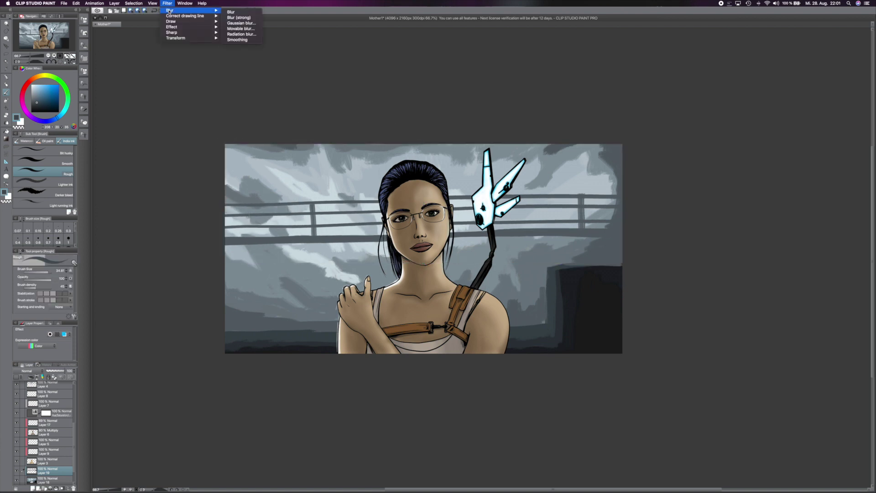
pyautogui.click(241, 23)
pyautogui.press('Return')
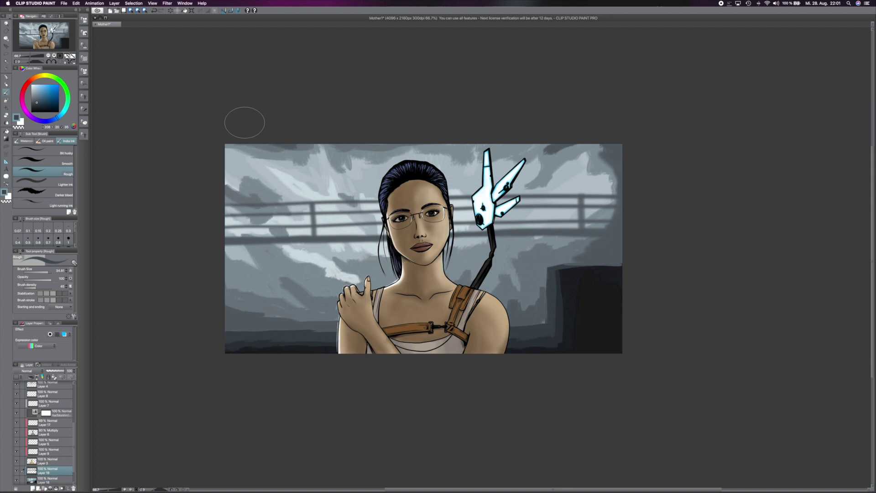
pyautogui.hotkey('ctrl', 'z')
# - Paint three diagonal struts running from the picture's upper edge down towards the bridge's rails
pyautogui.moveTo(370, 145); pyautogui.dragTo(388, 179)
pyautogui.moveTo(479, 146); pyautogui.dragTo(446, 179)
pyautogui.press('super+z')
pyautogui.moveTo(524, 145); pyautogui.dragTo(614, 196)
# - Distort the bridge layer slightly with Transform, and paint a support pillar below the deck plus another diagonal strut above the rails
pyautogui.press('super+t')
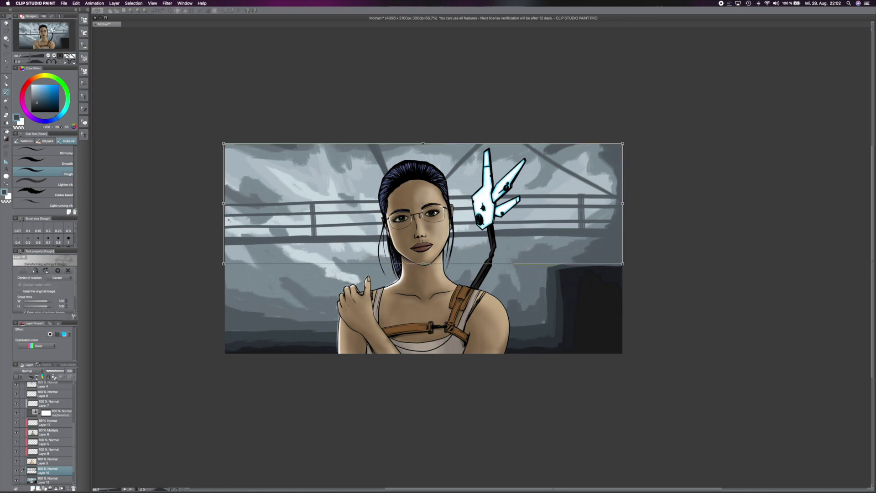
pyautogui.moveTo(223, 268); pyautogui.dragTo(217, 254)
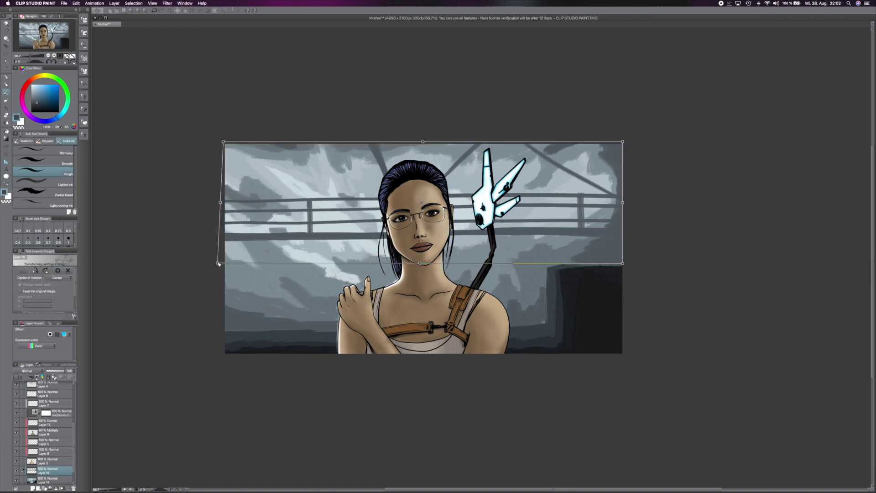
pyautogui.press('Return')
pyautogui.moveTo(240, 311); pyautogui.dragTo(240, 245)
pyautogui.moveTo(295, 144); pyautogui.dragTo(379, 191)
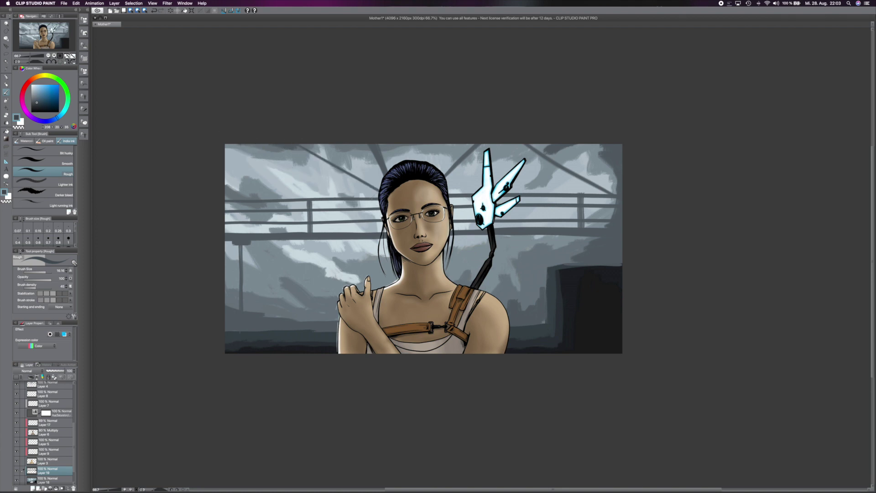
# - Add a Hue/Saturation/Luminosity correction layer above the background layer and slightly lower its saturation and brightness
pyautogui.click(42, 480)
pyautogui.rightClick(42, 479)
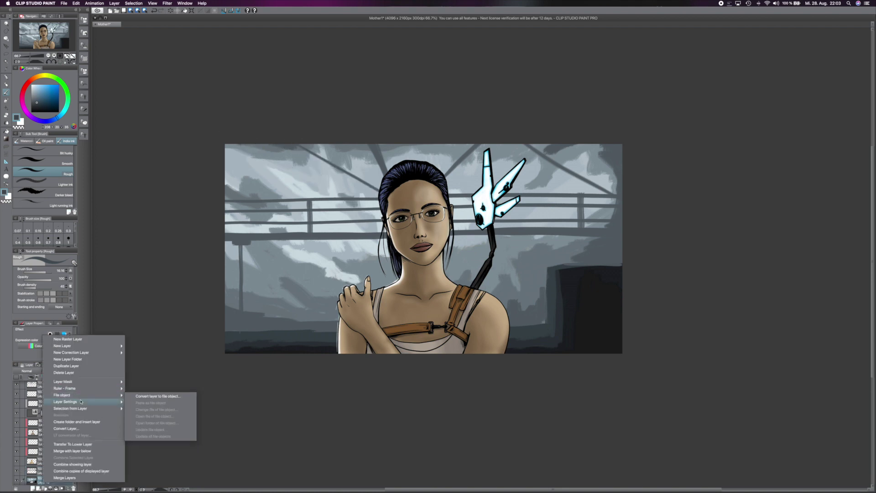
pyautogui.moveTo(106, 384)
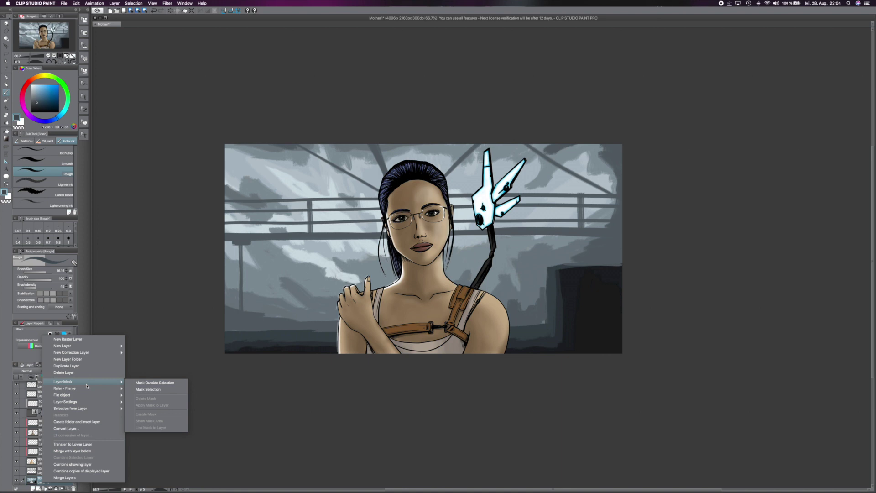
pyautogui.press('super+u')
pyautogui.click(544, 169)
pyautogui.click(545, 153)
pyautogui.click(552, 138)
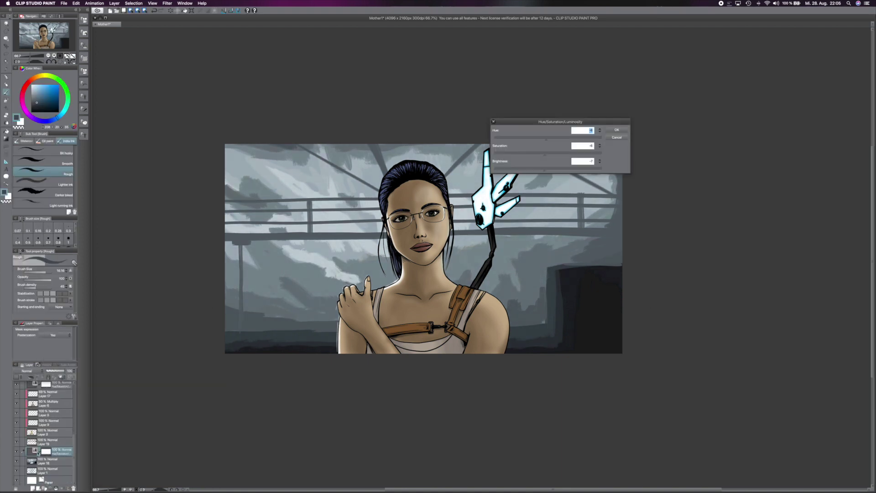
pyautogui.click(542, 169)
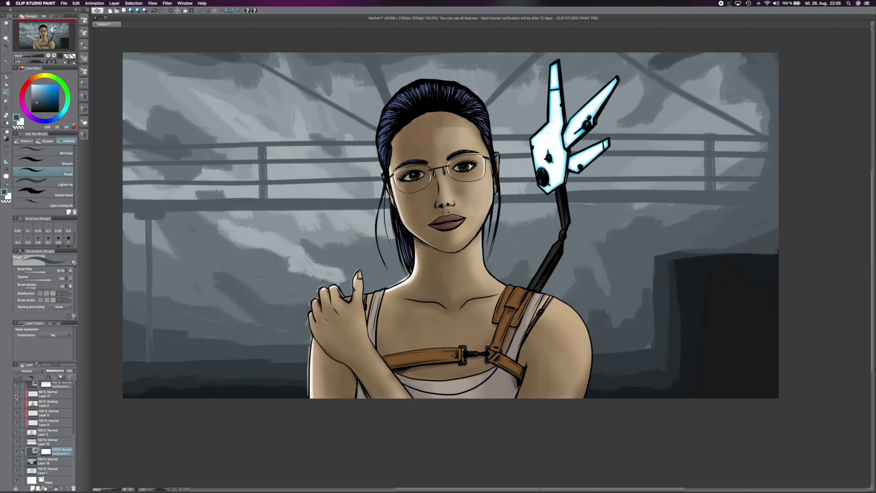
# - Clean up the edge of the woman's shoulder beside the hand on Layer 7 with the Hard eraser
pyautogui.click(16, 396)
pyautogui.click(16, 396)
pyautogui.scroll(2, 43, 429)
pyautogui.click(51, 415)
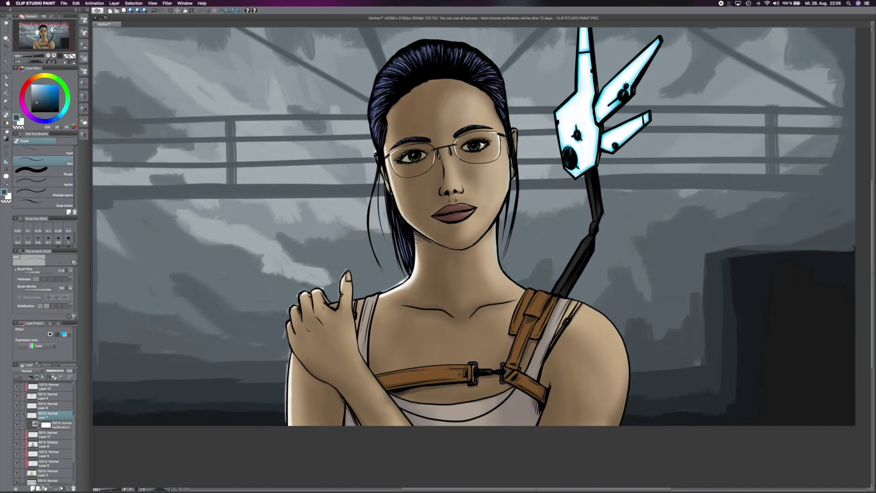
pyautogui.press('e')
pyautogui.press('super+s')
pyautogui.moveTo(410, 277); pyautogui.dragTo(380, 286)
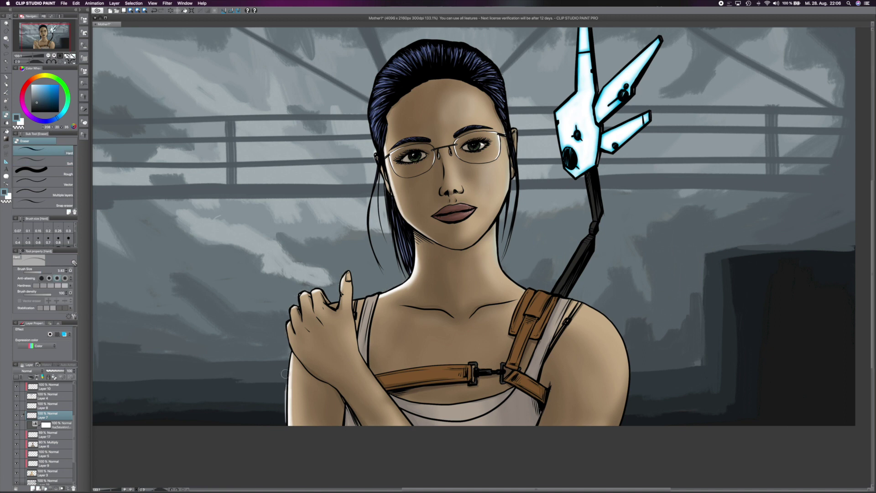
# - Paint a soft whitish glow around the mechanical hand with the Soft airbrush on a new layer beneath Layer 2
pyautogui.scroll(3, 43, 434)
pyautogui.click(48, 385)
pyautogui.scroll(-2, 590, 113)
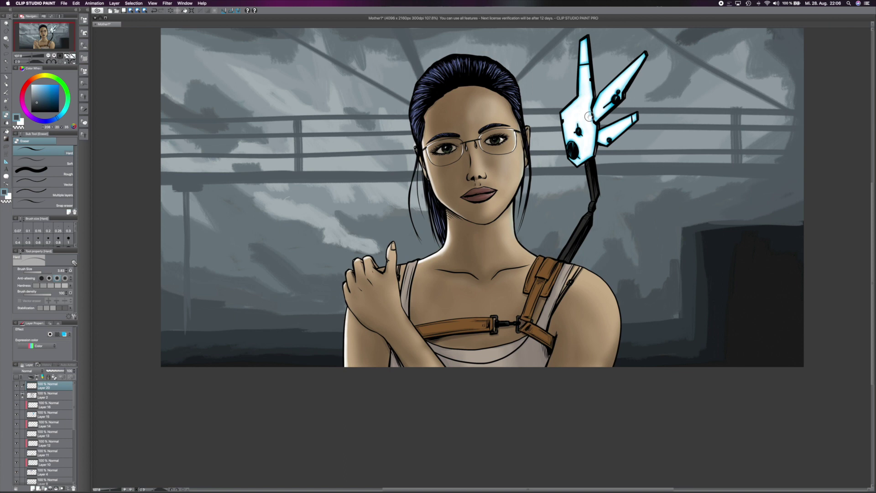
pyautogui.moveTo(590, 113); pyautogui.dragTo(580, 140)
pyautogui.keyDown('alt'); pyautogui.click(573, 137); pyautogui.keyUp('alt')
pyautogui.press('b')
pyautogui.moveTo(46, 273); pyautogui.dragTo(50, 273)
pyautogui.moveTo(572, 73); pyautogui.dragTo(575, 150)
pyautogui.hotkey('ctrl', '[')
pyautogui.moveTo(561, 91)
pyautogui.mouseDown()
pyautogui.moveTo(581, 176)
pyautogui.moveTo(630, 91)
pyautogui.mouseUp()
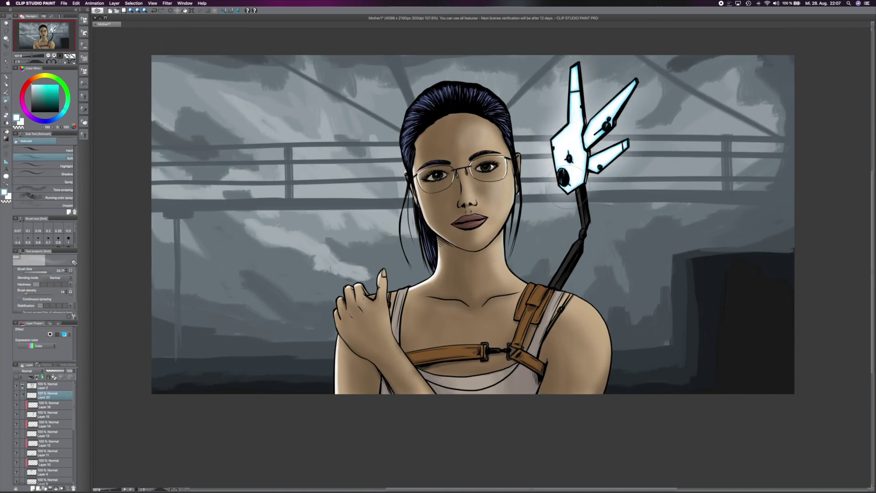
# - Draw the skull's rounded outline beside the neck in pale cyan with the G-pen on a new layer placed behind the figure
pyautogui.scroll(3, 399, 249)
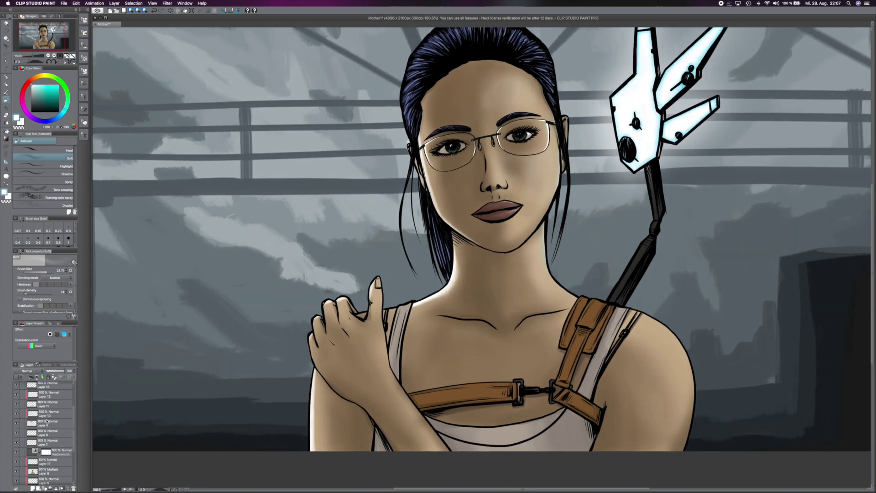
pyautogui.hotkey('ctrl', 'shift', 'n')
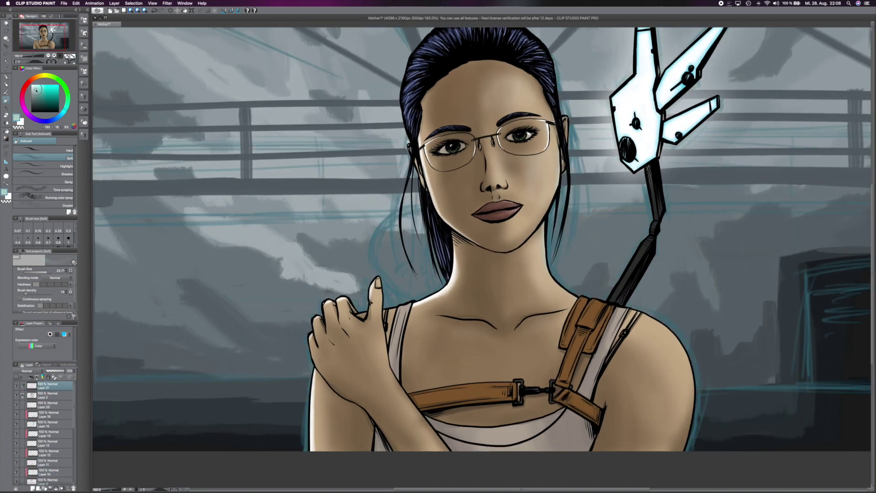
pyautogui.click(6, 75)
pyautogui.scroll(1, 411, 214)
pyautogui.moveTo(393, 302); pyautogui.dragTo(410, 273)
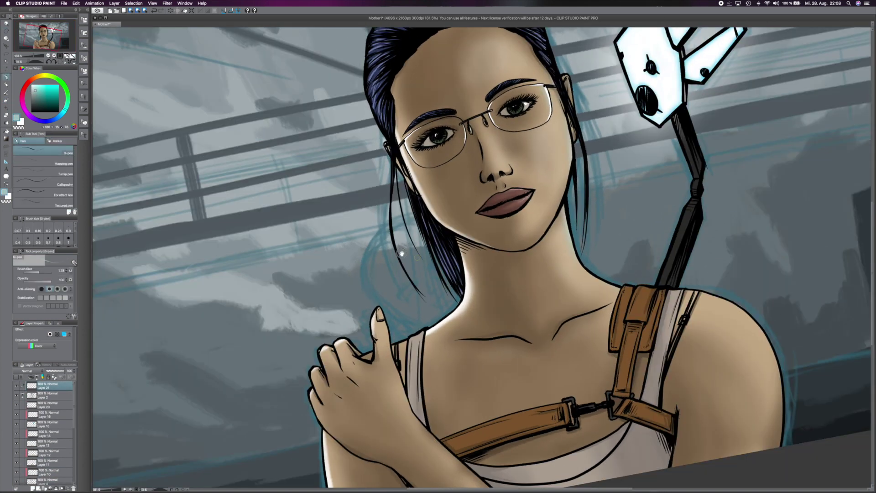
pyautogui.moveTo(383, 210); pyautogui.dragTo(393, 315)
pyautogui.hotkey('ctrl', 'z')
pyautogui.moveTo(381, 211)
pyautogui.mouseDown()
pyautogui.moveTo(389, 337)
pyautogui.moveTo(401, 208)
pyautogui.mouseUp()
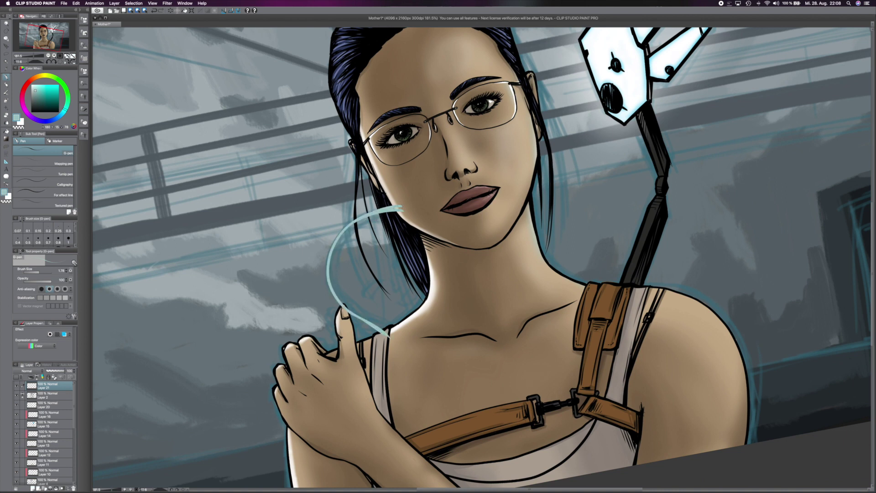
pyautogui.moveTo(59, 395)
pyautogui.mouseDown()
pyautogui.moveTo(67, 479)
pyautogui.moveTo(70, 443)
pyautogui.mouseUp()
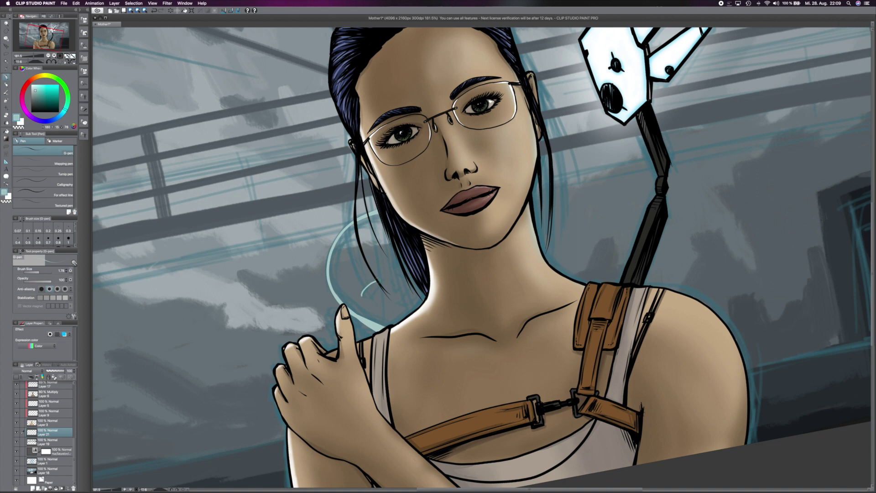
# - Draw the skull's eye sockets, nose and jaw shapes in pale cyan between the thumb and the neck
pyautogui.scroll(3, 377, 283)
pyautogui.moveTo(355, 302)
pyautogui.mouseDown()
pyautogui.moveTo(381, 281)
pyautogui.moveTo(360, 299)
pyautogui.mouseUp()
pyautogui.press('super+z')
pyautogui.press('super+z')
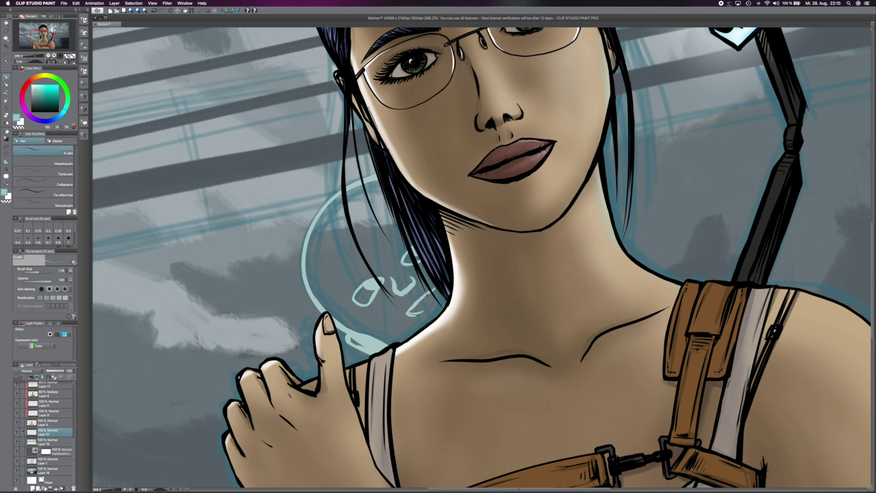
pyautogui.moveTo(314, 332)
pyautogui.mouseDown()
pyautogui.moveTo(317, 363)
pyautogui.moveTo(304, 372)
pyautogui.mouseUp()
# - Draw pale cyan curls around the raised thumb's tip on a new top layer and soften them with a Gaussian blur
pyautogui.press('super+shift+n')
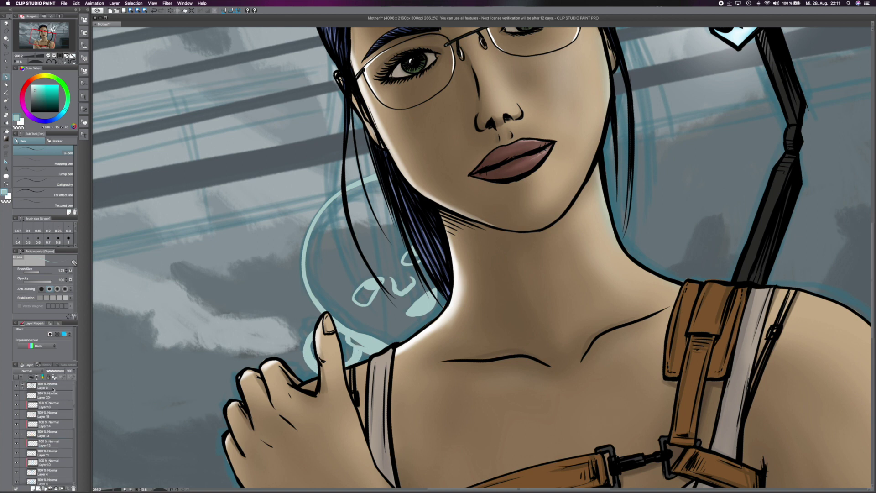
pyautogui.moveTo(319, 311); pyautogui.dragTo(306, 339)
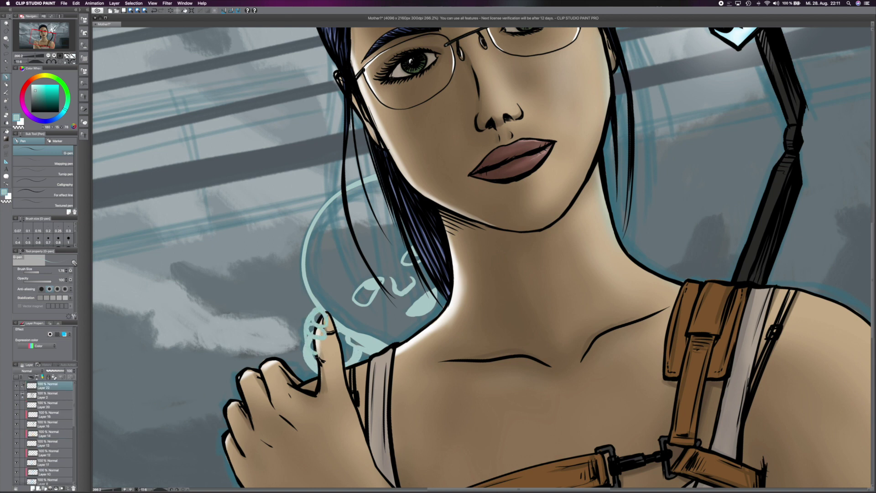
pyautogui.click(167, 3)
pyautogui.click(237, 28)
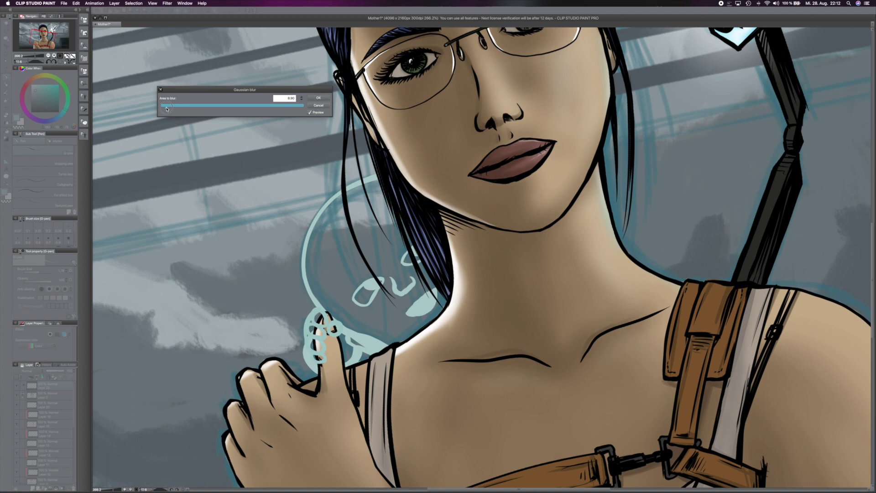
pyautogui.press('Return')
# - Apply the same Gaussian blur to the skull layer
pyautogui.scroll(-5, 50, 397)
pyautogui.click(51, 431)
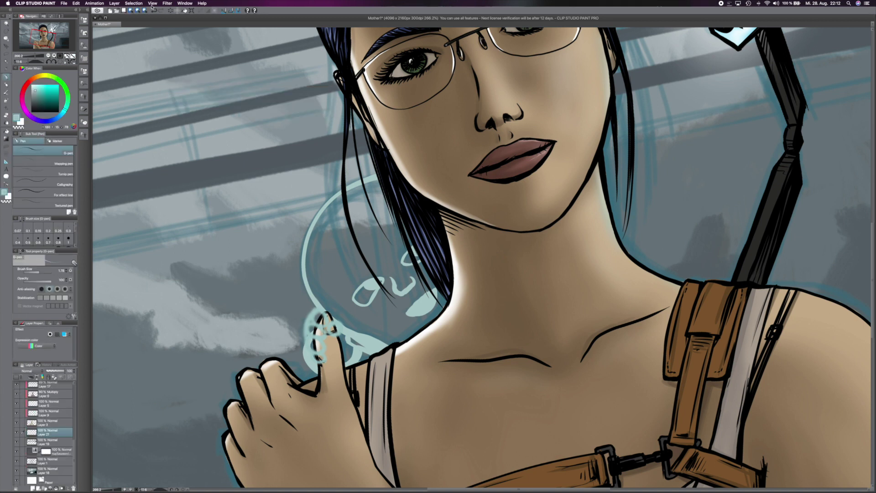
pyautogui.press('super+f')
pyautogui.press('Return')
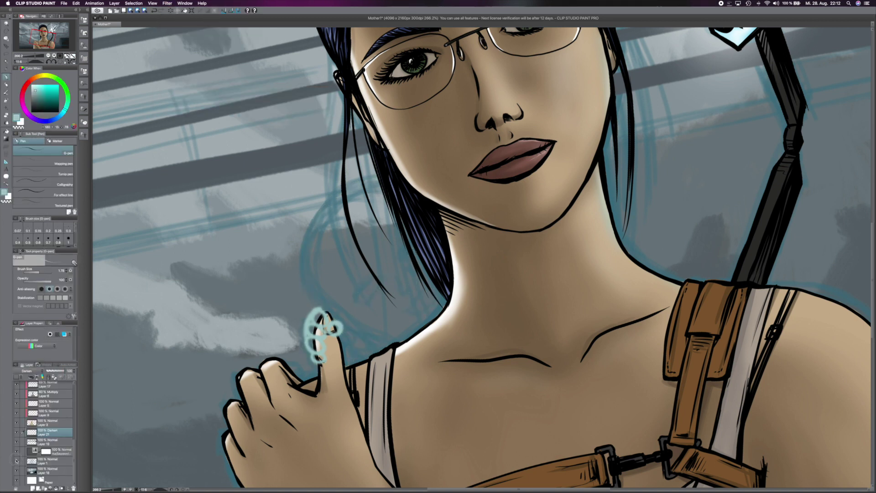
# - Hide the sketch layer and try blending modes including Color burn and Screen on the skull layer
pyautogui.click(27, 371)
pyautogui.click(49, 289)
pyautogui.click(27, 371)
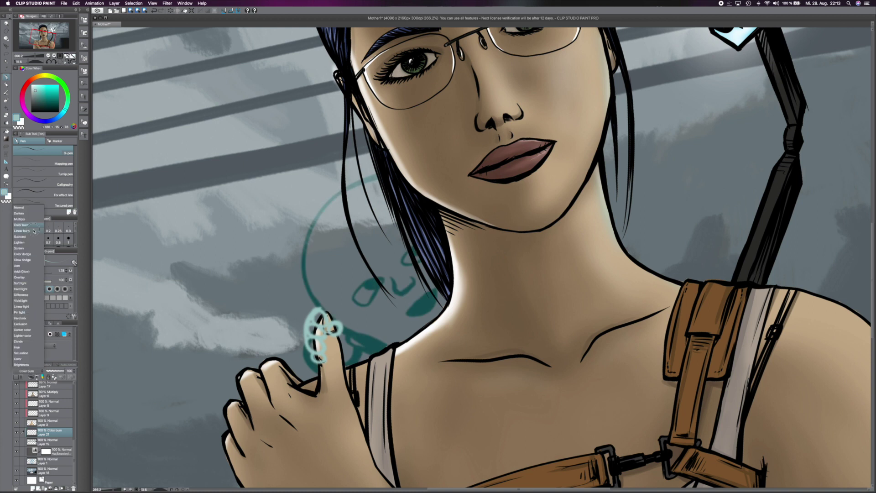
pyautogui.click(37, 312)
pyautogui.click(37, 370)
pyautogui.click(37, 394)
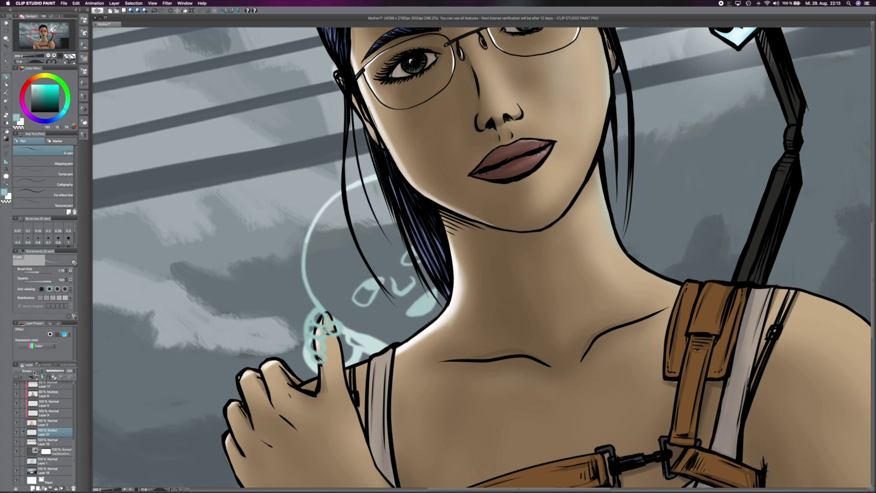
pyautogui.click(37, 371)
pyautogui.click(31, 360)
# - Try Soft light on the thumb-curl layer, and set the skull layer to Hard light with reduced opacity
pyautogui.scroll(5, 46, 433)
pyautogui.click(50, 385)
pyautogui.click(36, 370)
pyautogui.click(32, 320)
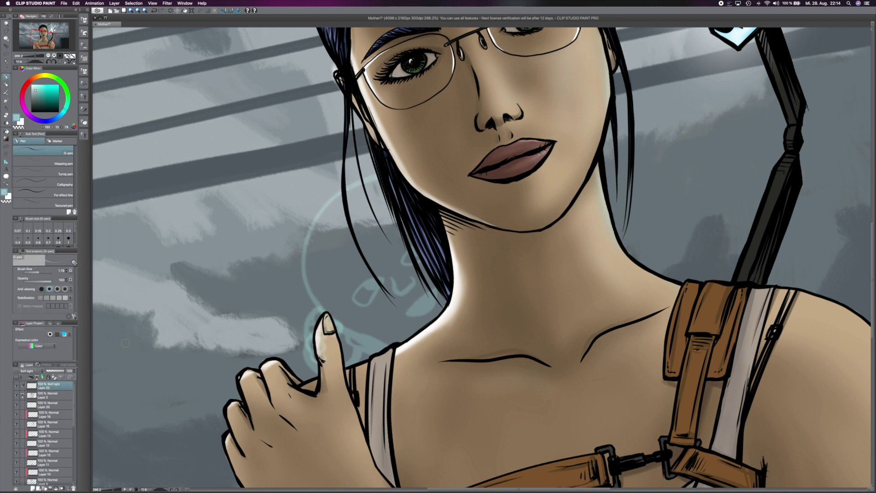
pyautogui.click(36, 370)
pyautogui.click(32, 365)
pyautogui.scroll(-5, 46, 433)
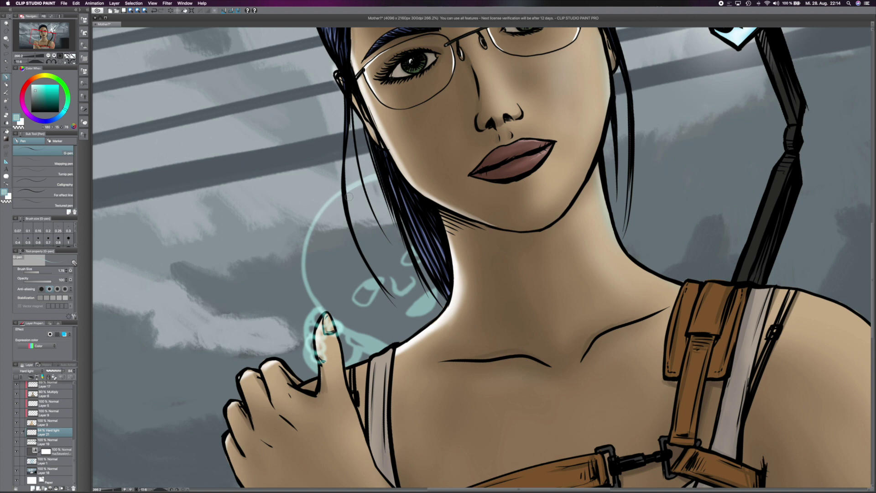
# - Paint a soft cyan glow along the inside of the skull's outline and around its face with the Soft airbrush, enlarging the brush
pyautogui.press('b')
pyautogui.moveTo(312, 233)
pyautogui.mouseDown()
pyautogui.moveTo(311, 294)
pyautogui.moveTo(324, 300)
pyautogui.mouseUp()
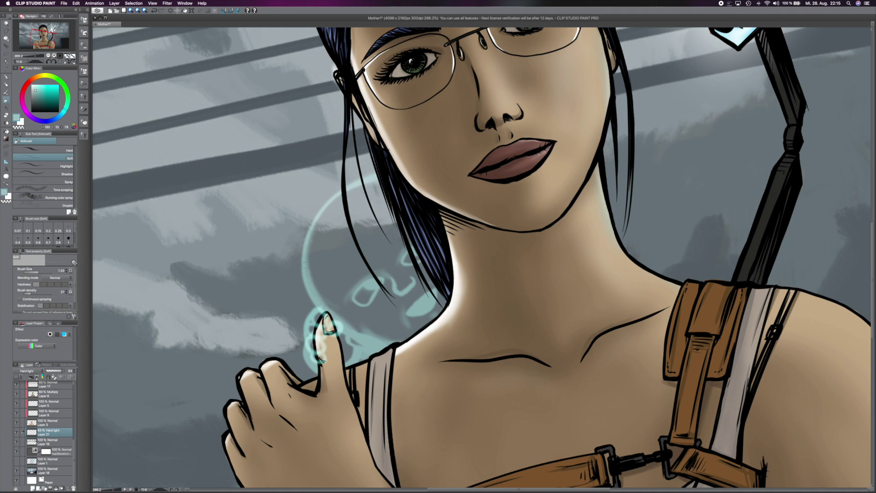
pyautogui.press('super+0')
pyautogui.scroll(5, 457, 228)
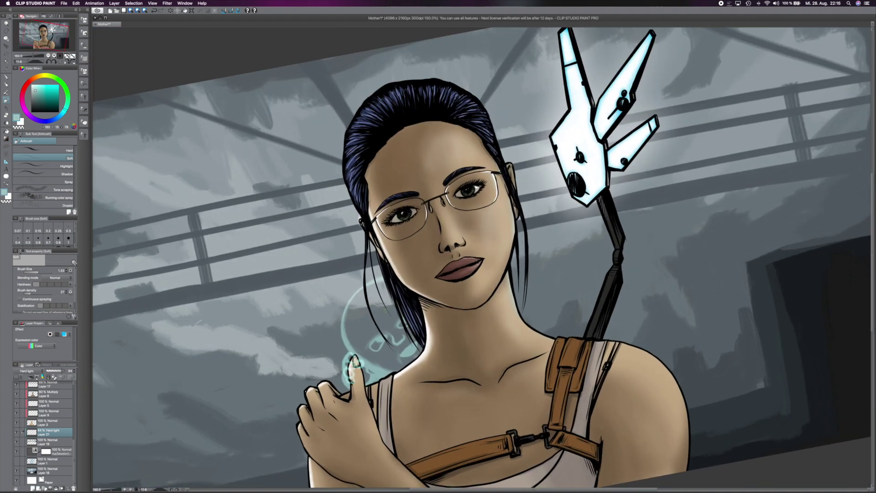
pyautogui.click(44, 272)
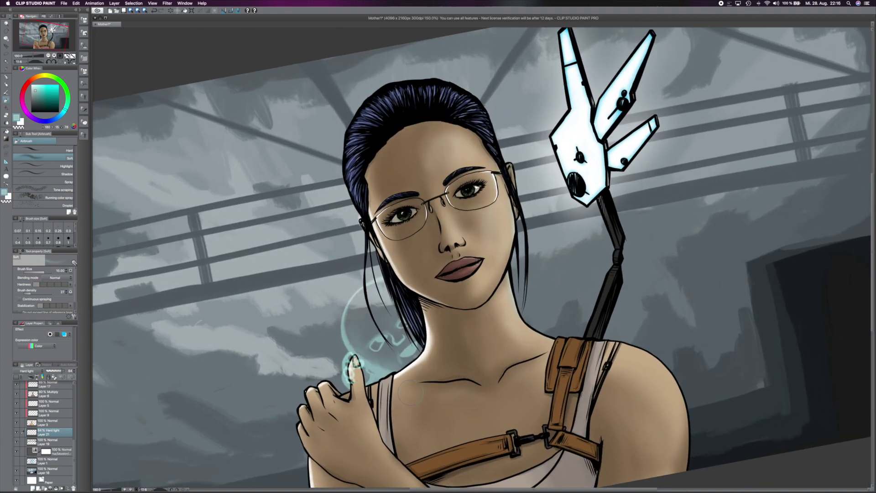
pyautogui.scroll(-2, 416, 442)
pyautogui.press('super+0')
pyautogui.scroll(1, 277, 263)
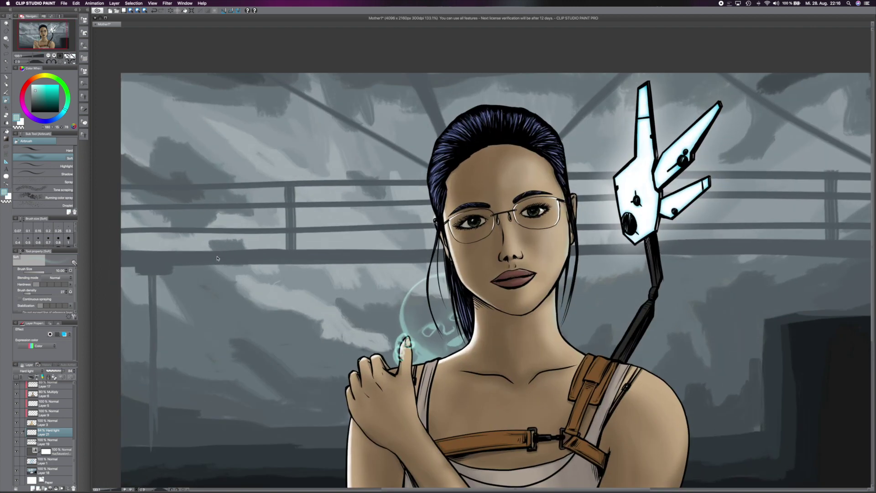